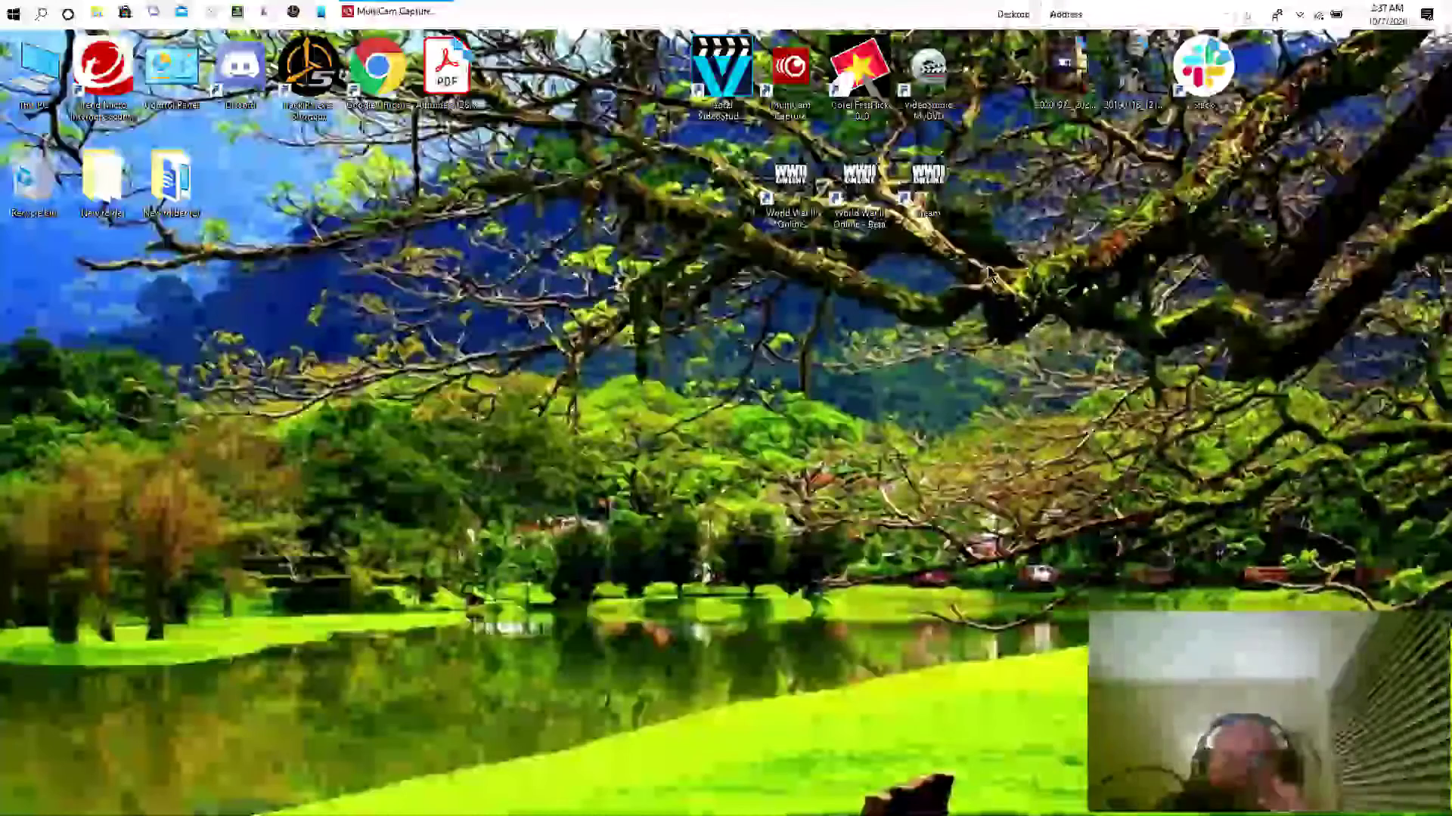
Open TrackIR from the tray, turn off Exclusive, and delete the WWIIOL profile
left_click(1300, 15)
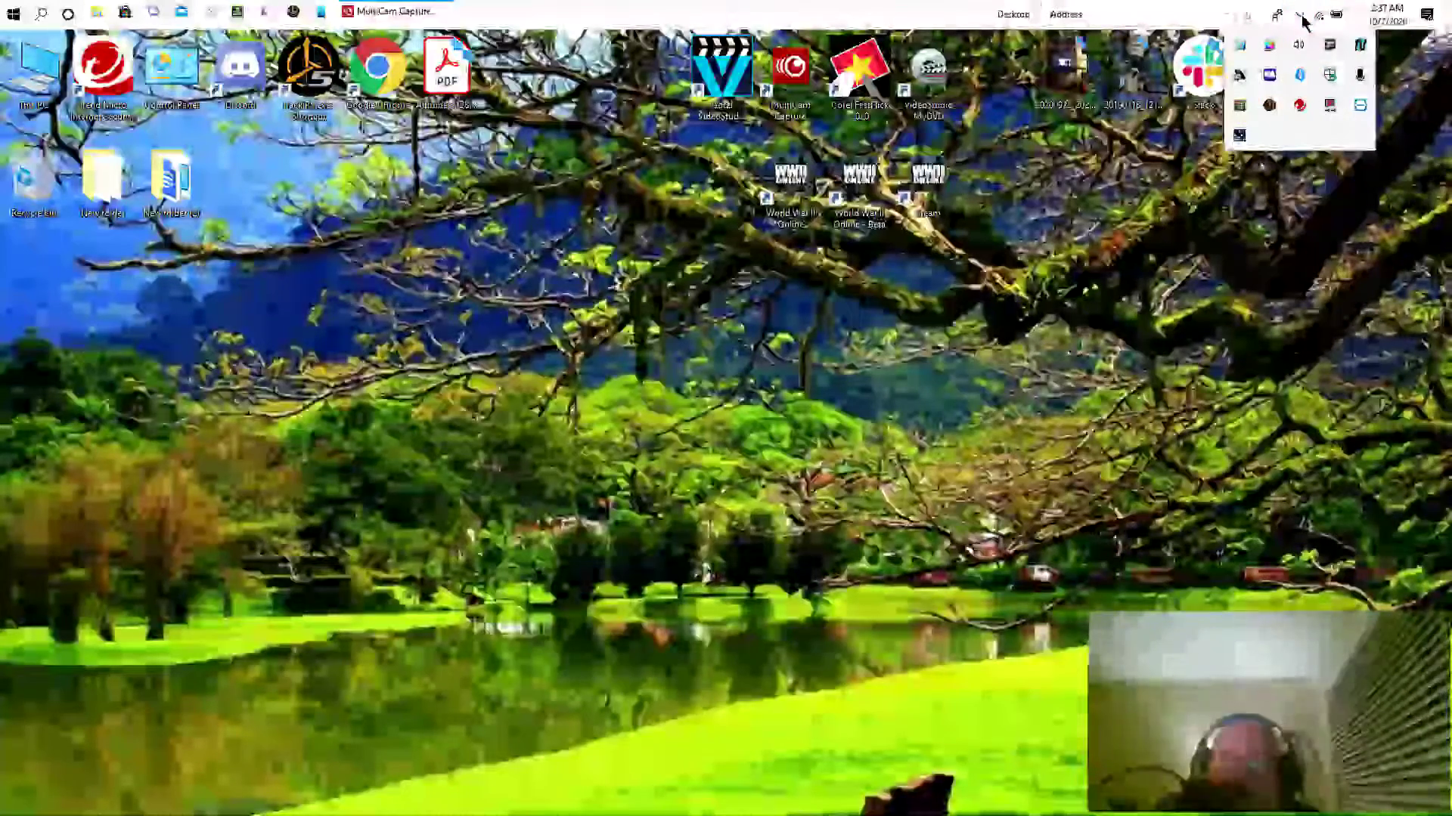
left_click(1269, 107)
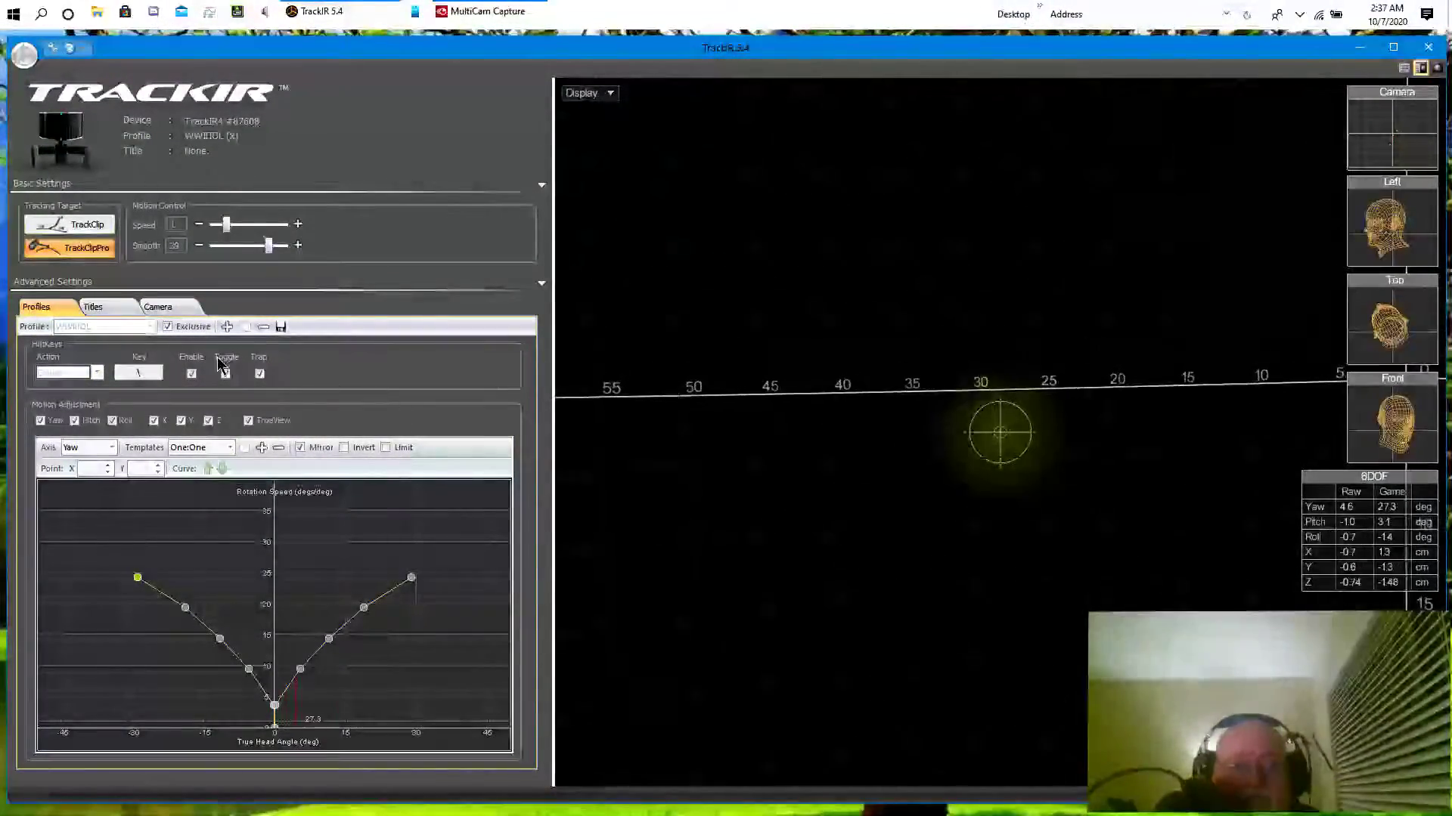
left_click(184, 328)
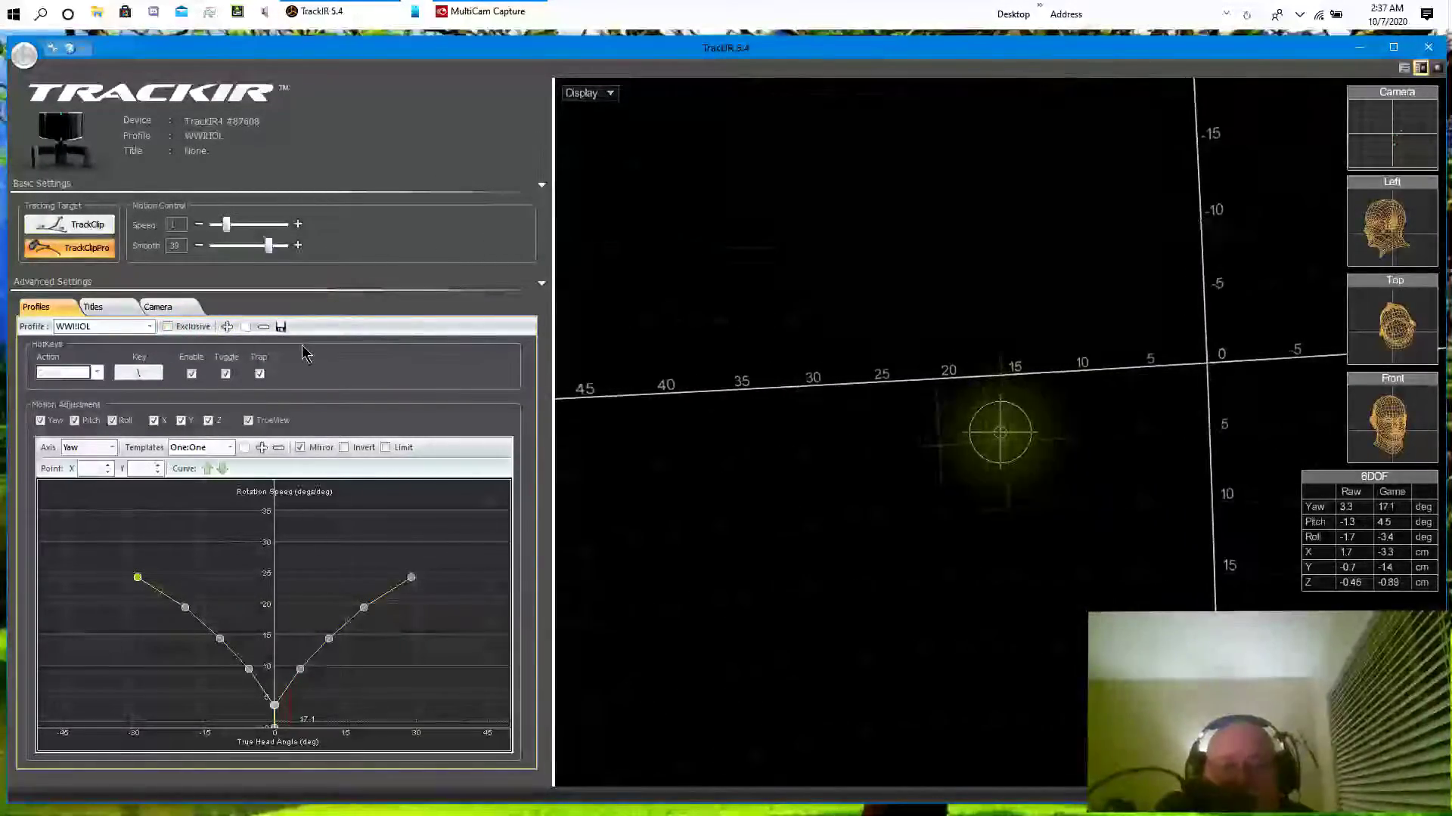
left_click(263, 327)
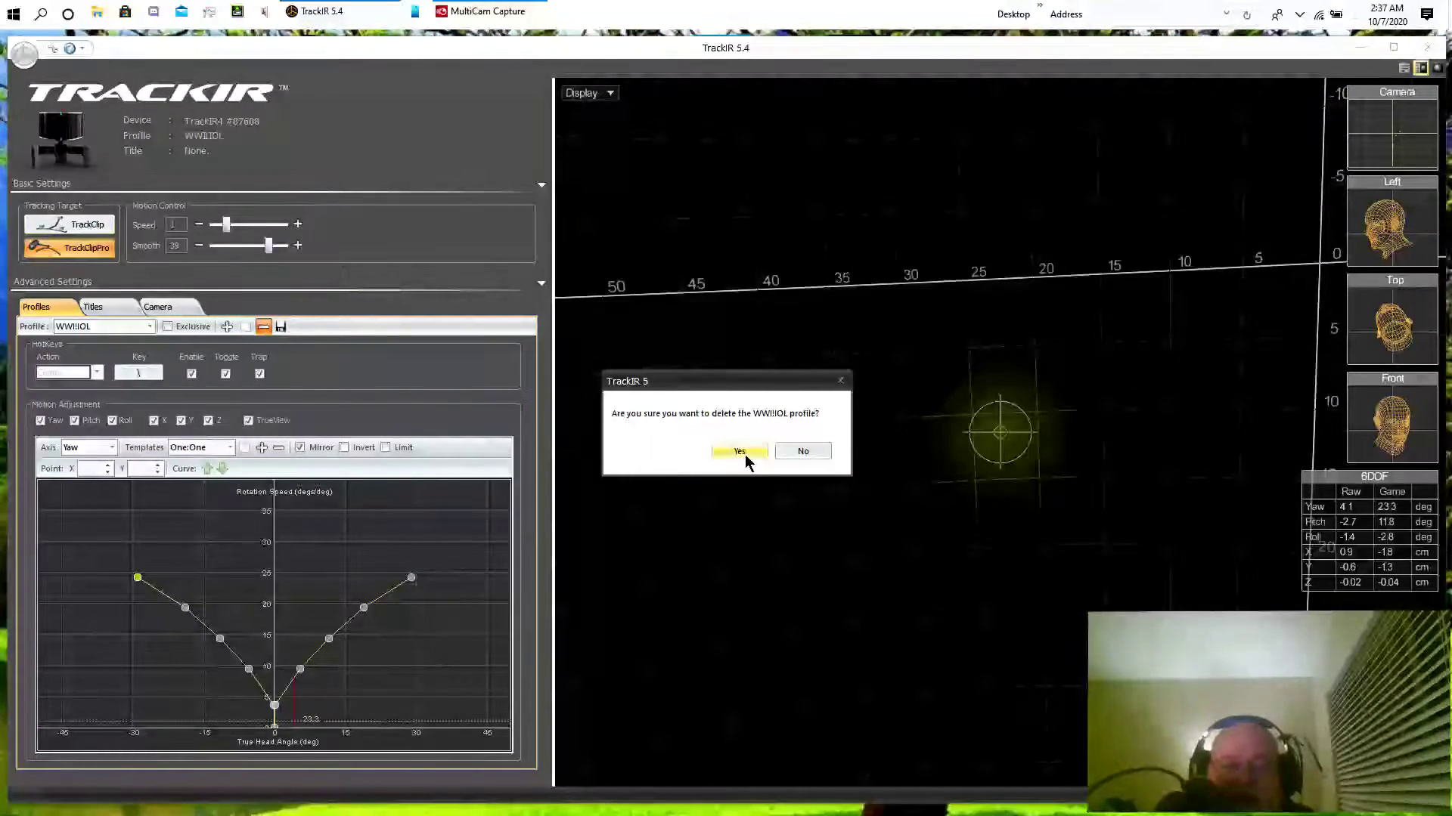
left_click(746, 454)
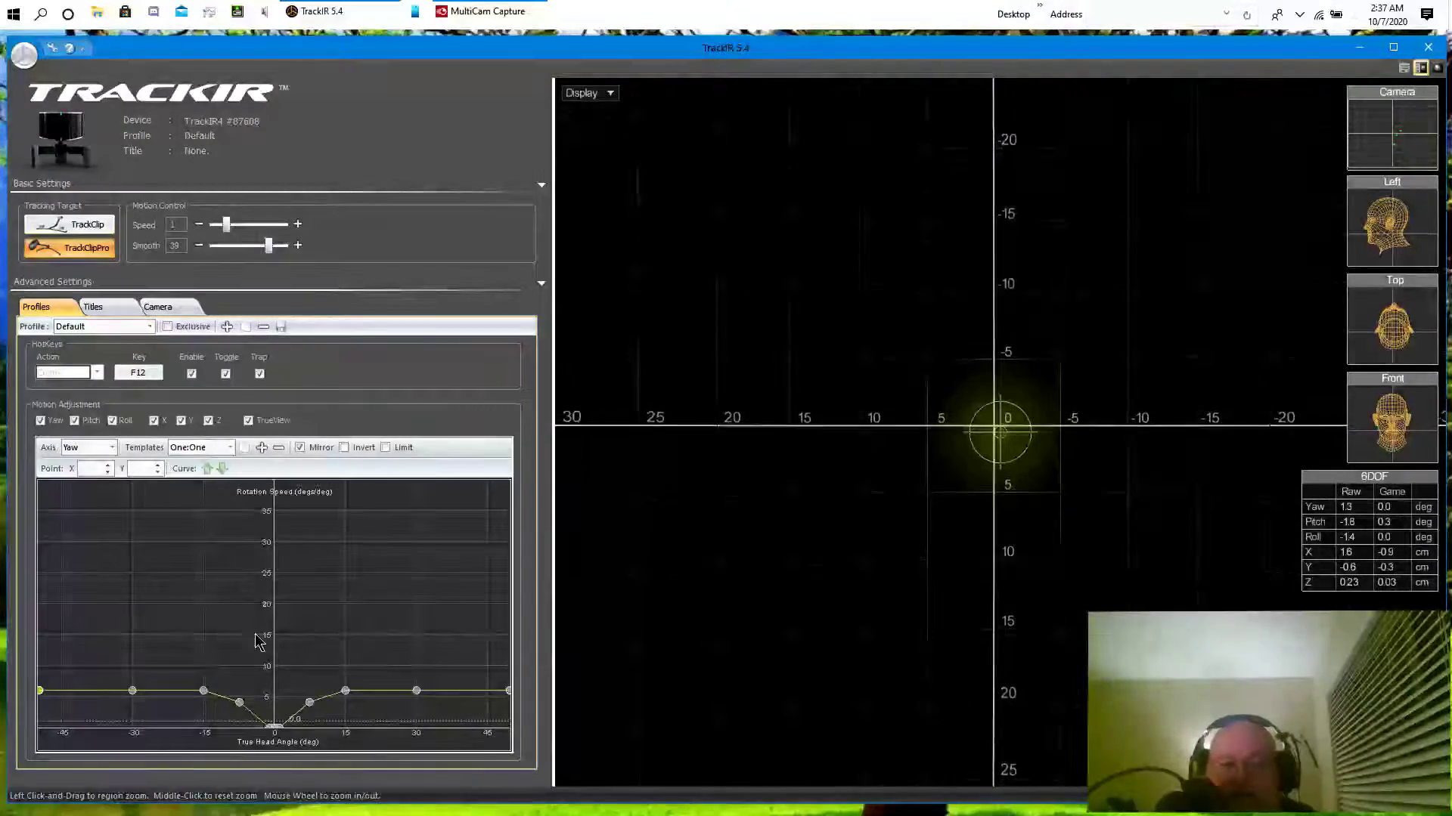
Check the Battleground Europe : World War II Online title's profile, leaving it on Default
left_click(89, 308)
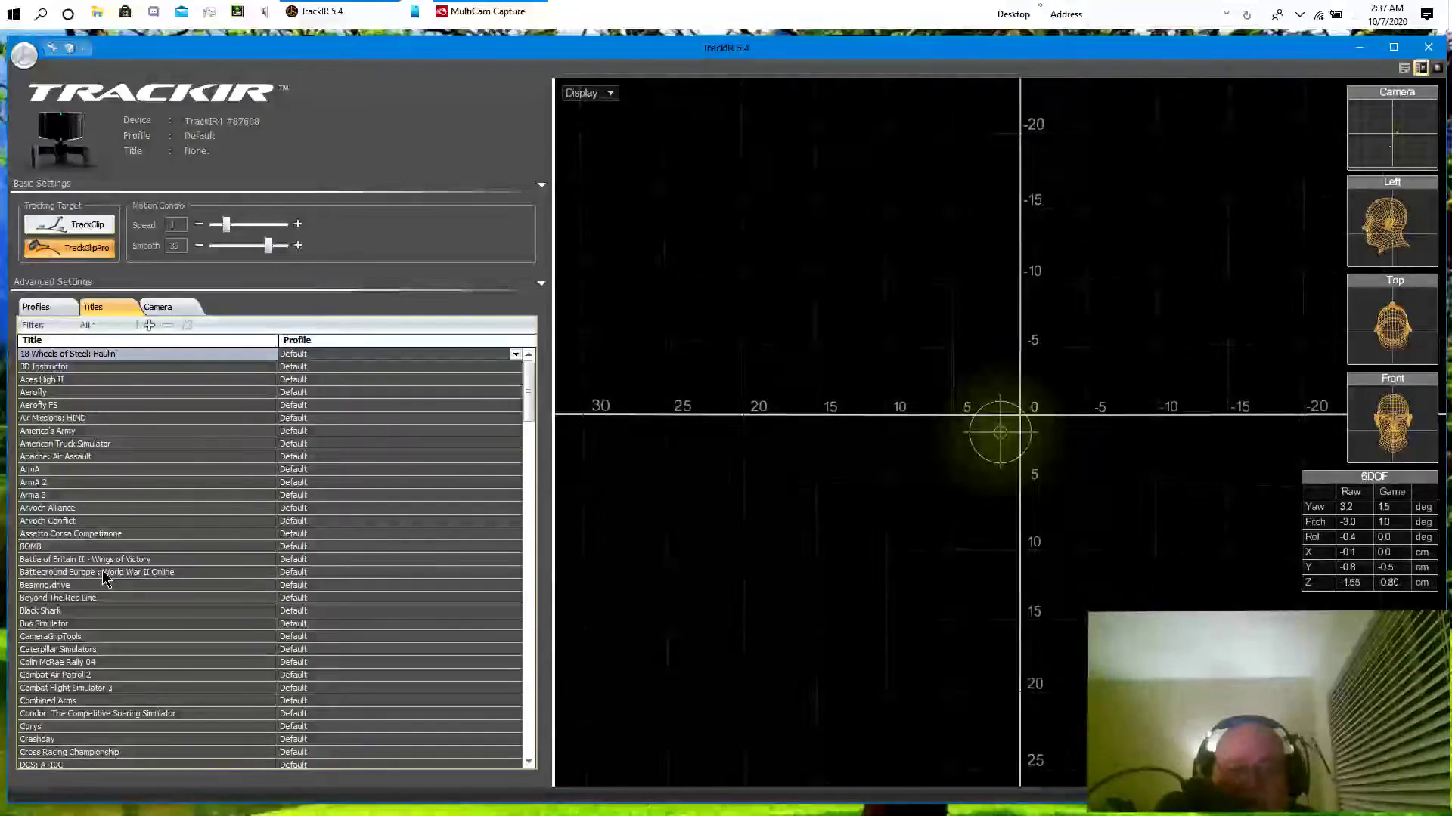
scroll(144, 574, "down", 4)
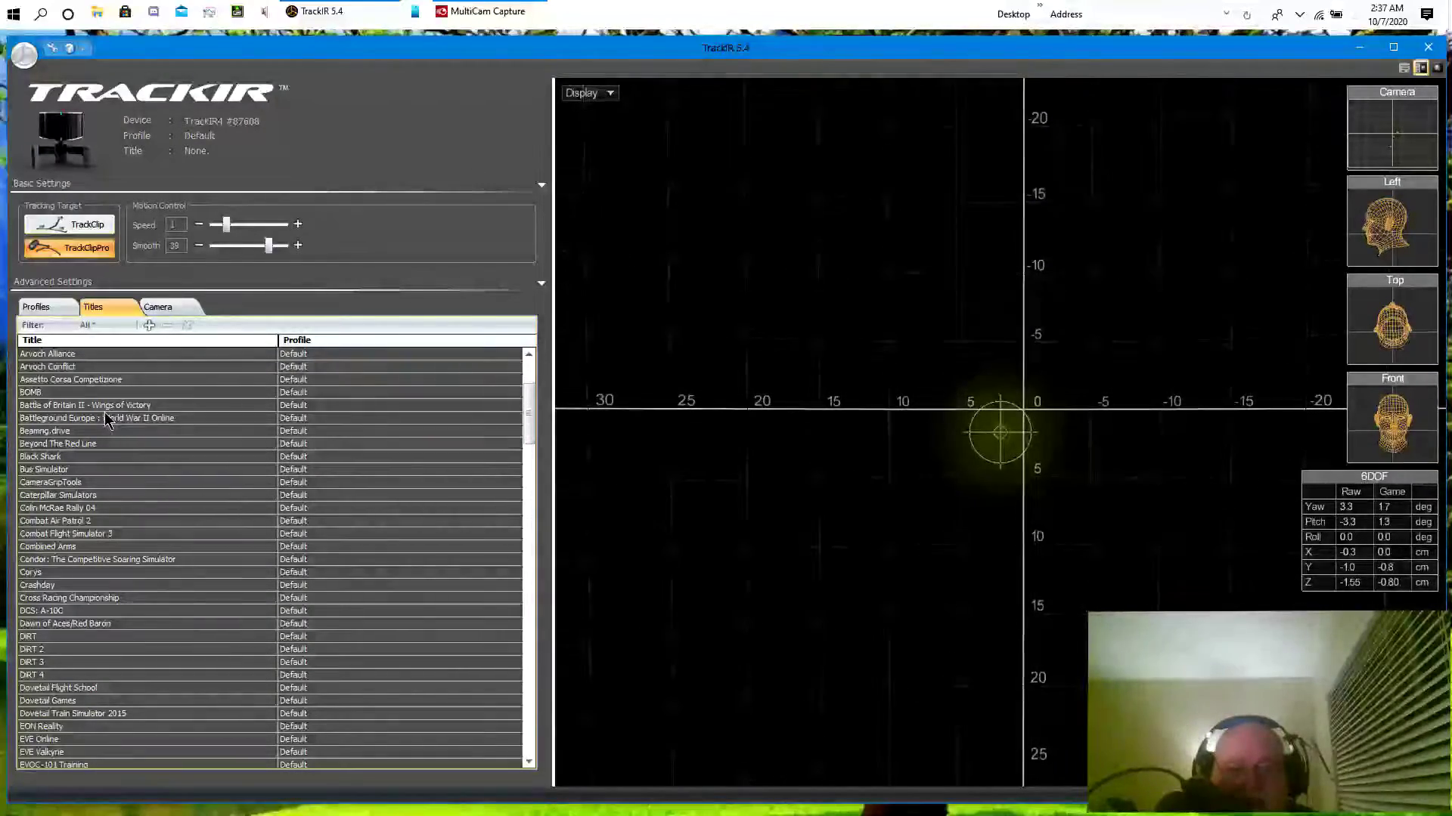
left_click(72, 420)
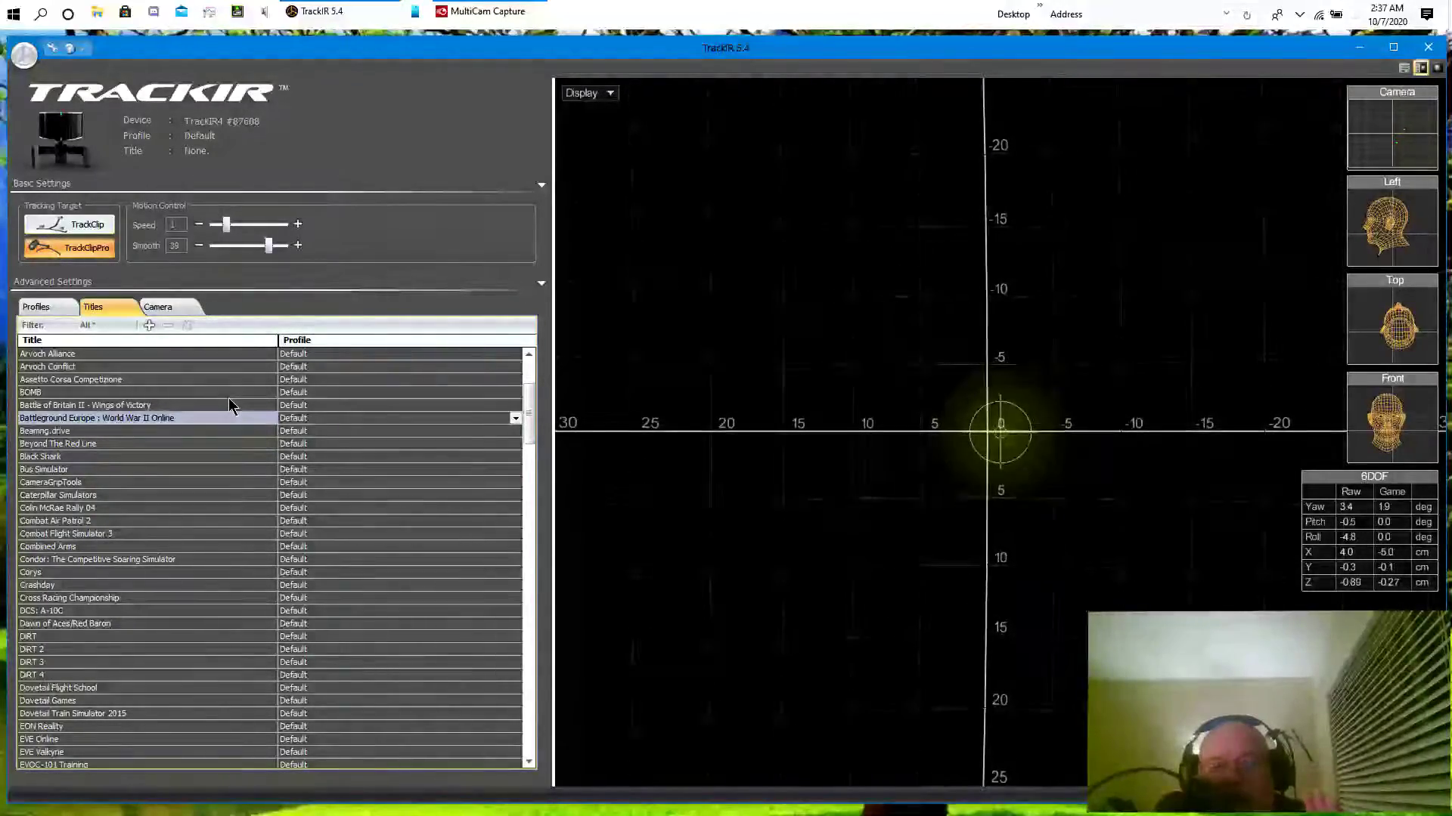
left_click(514, 419)
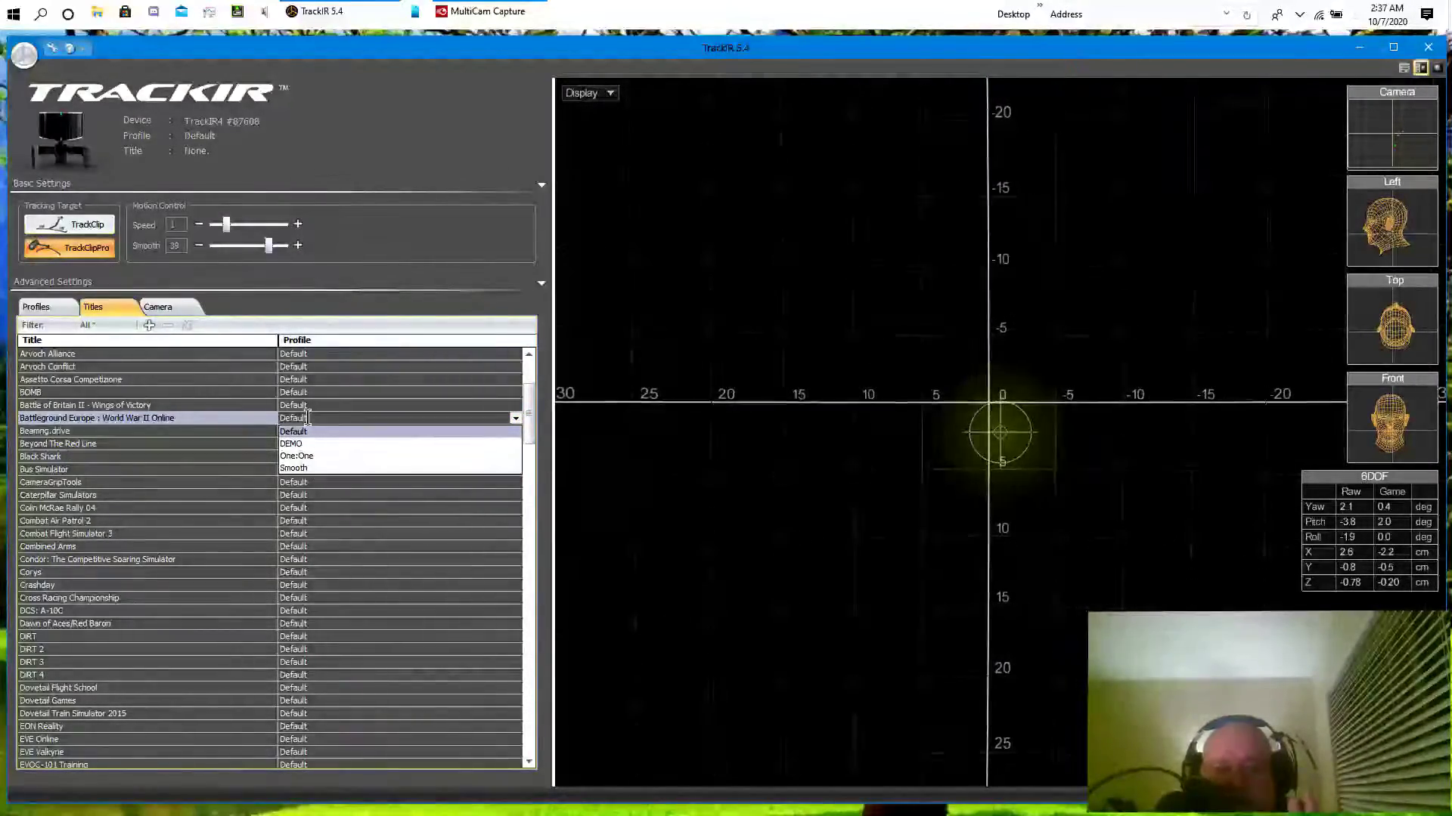
left_click(450, 178)
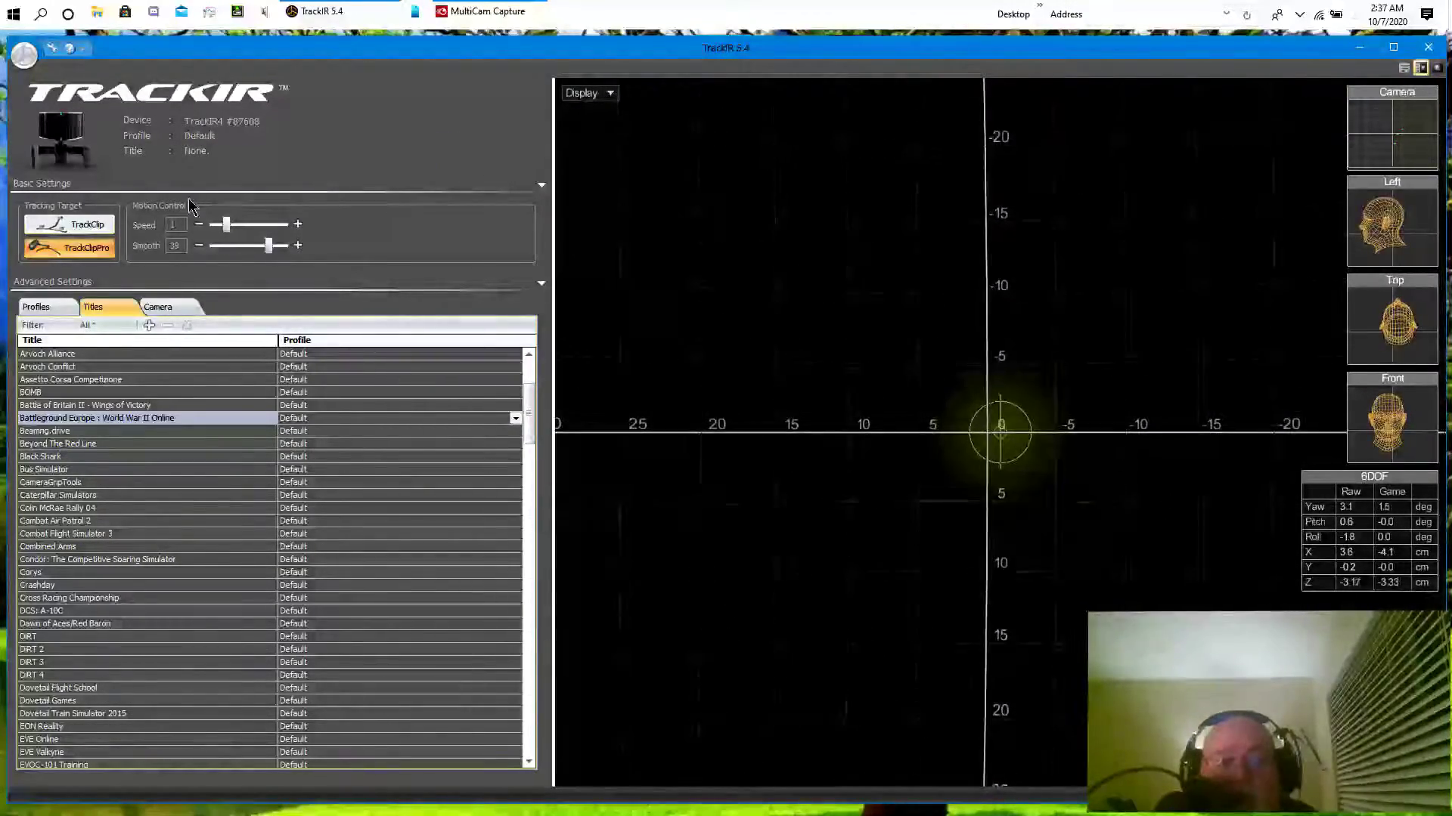
Create a new profile named WWIIOL on the Profiles tab
left_click(64, 307)
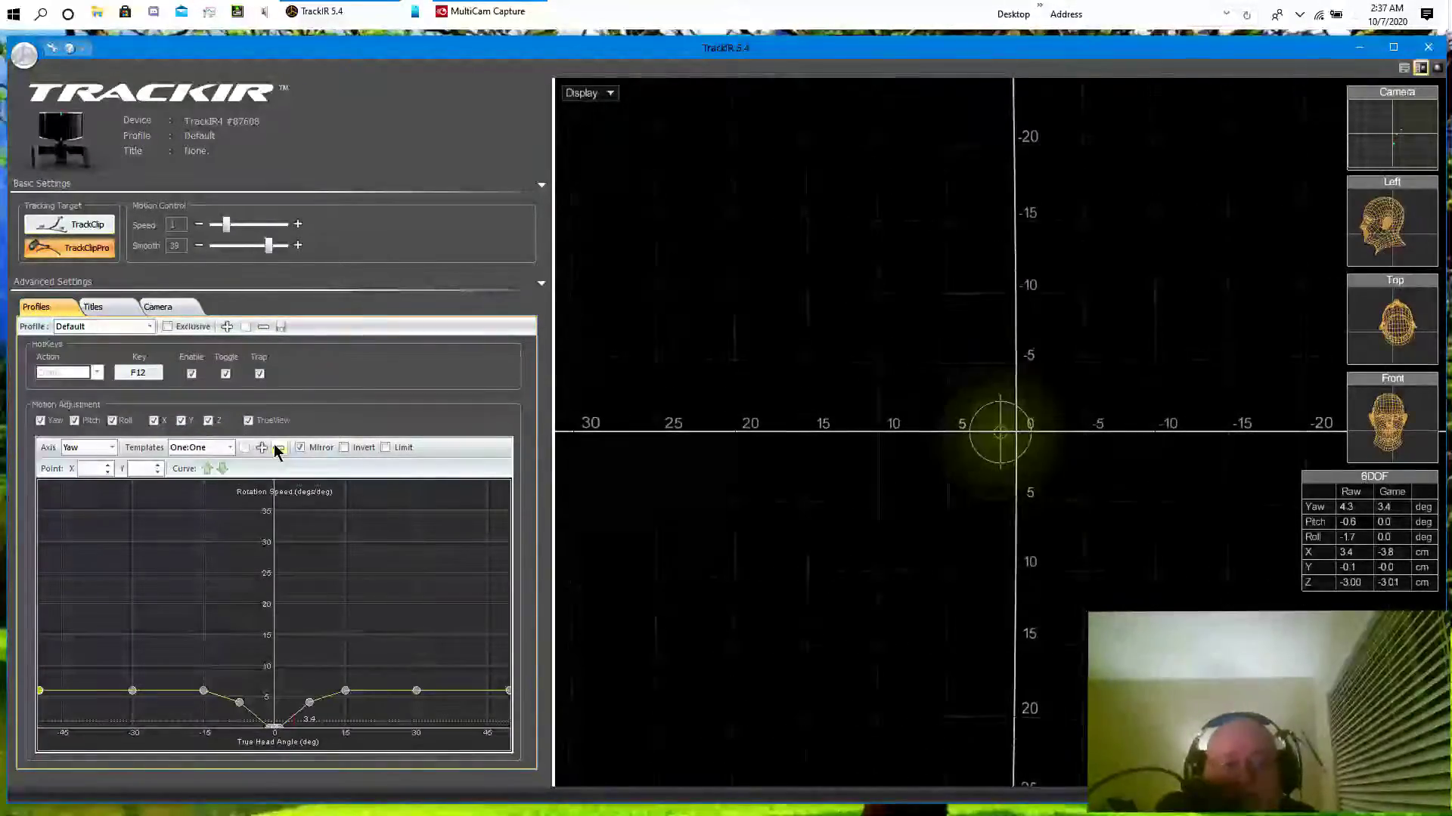
left_click(226, 327)
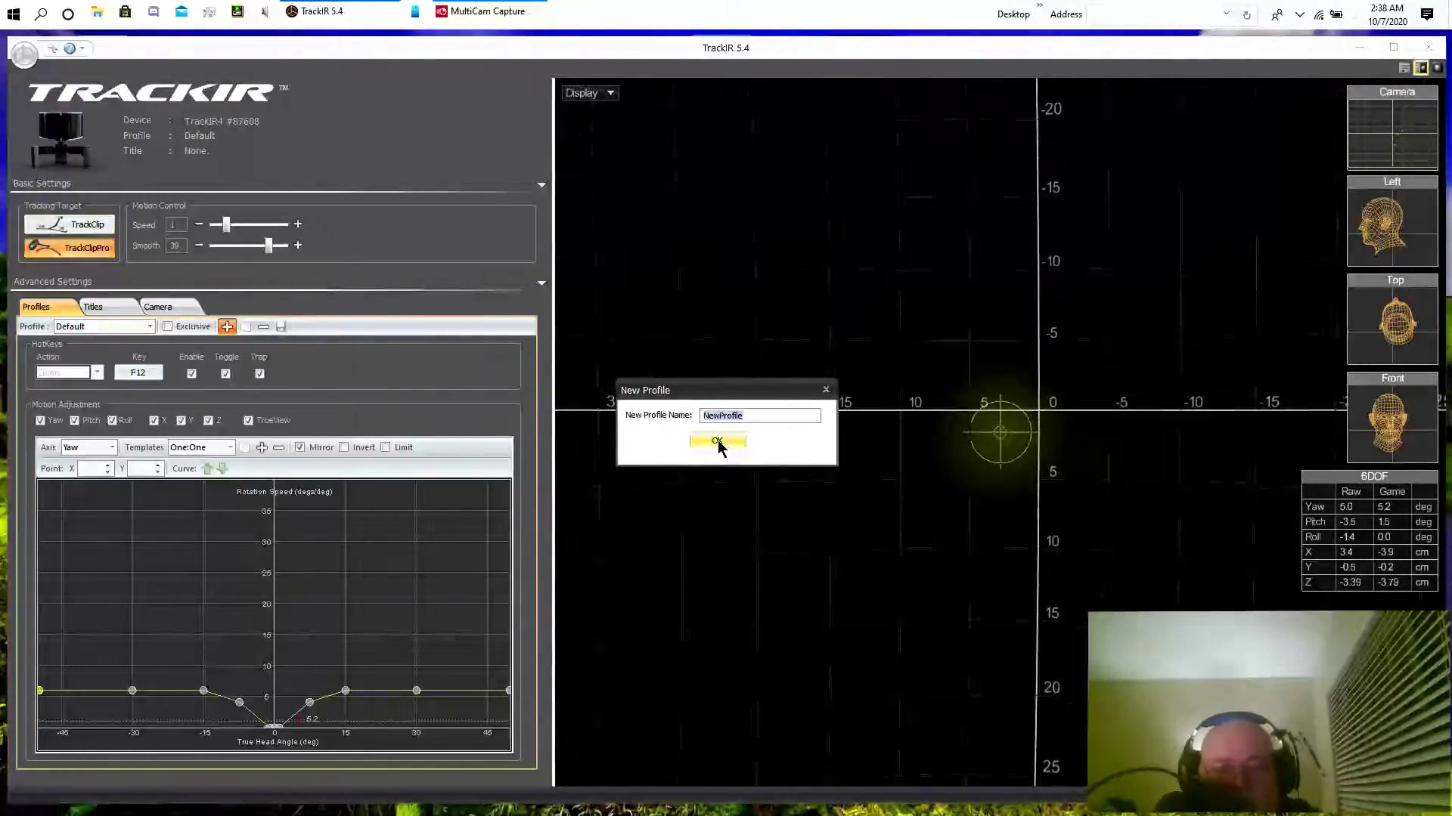
type("WWKI!")
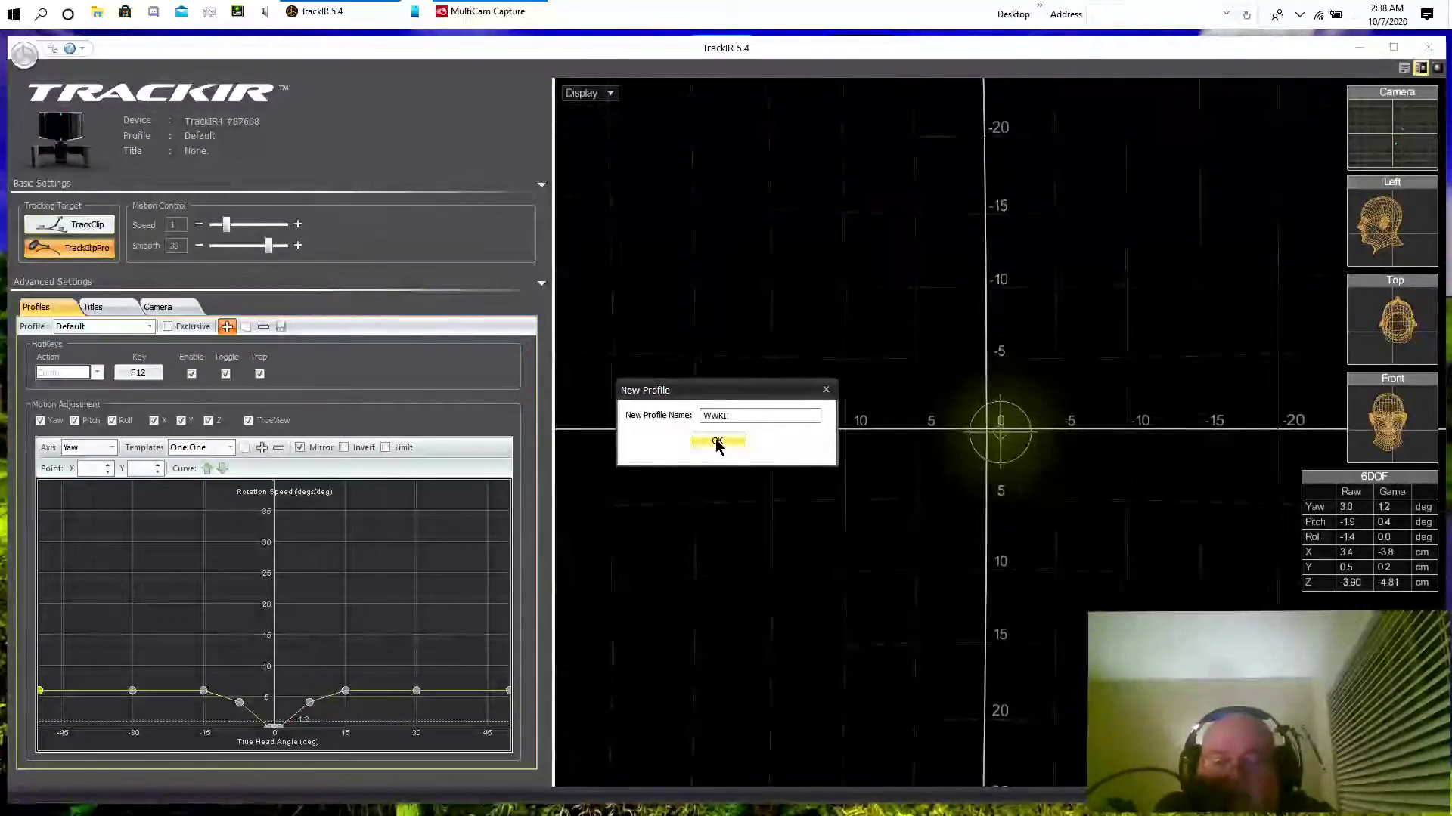
key("BackSpace")
key("BackSpace")
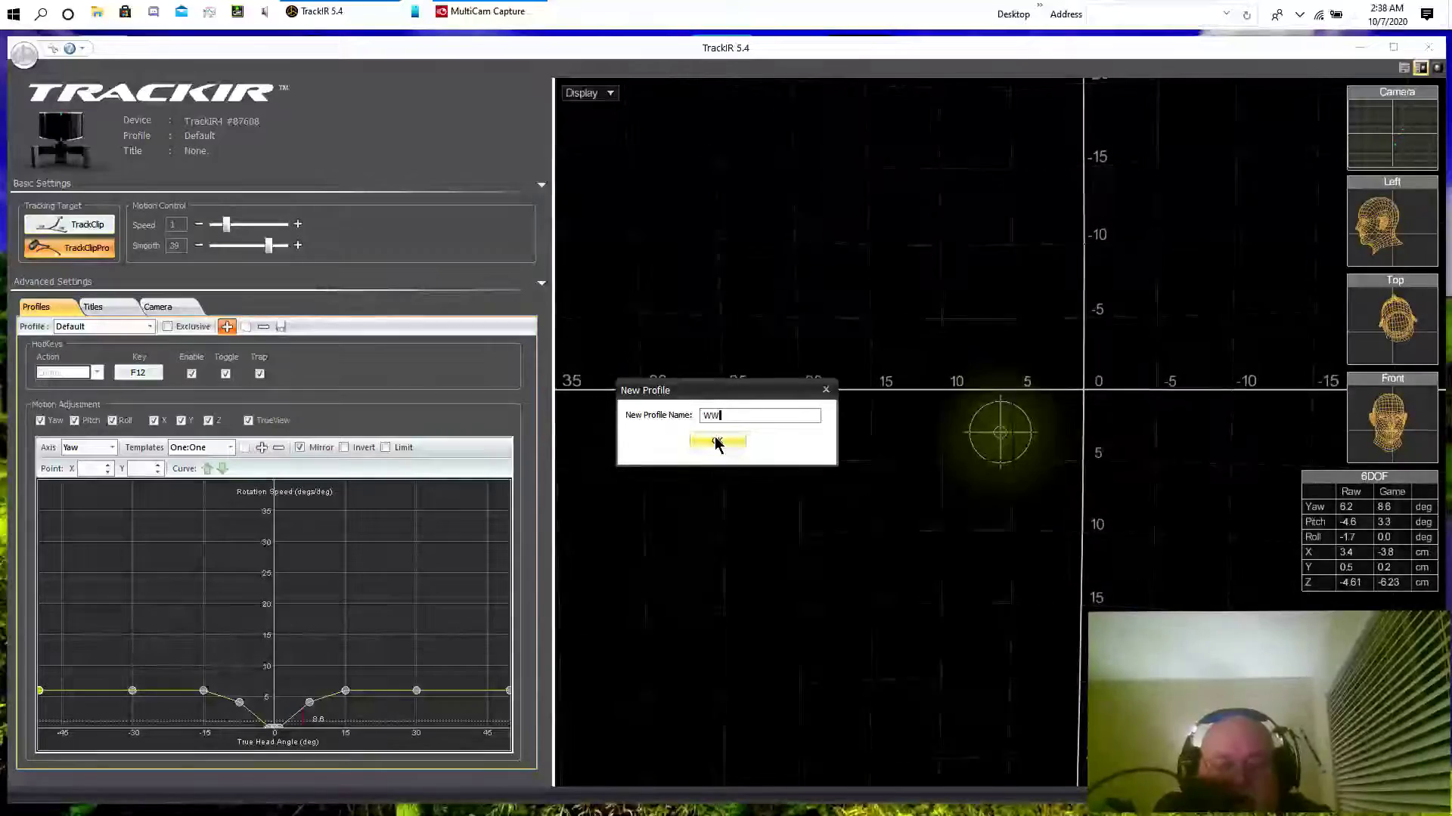
type("IIOL")
left_click(716, 443)
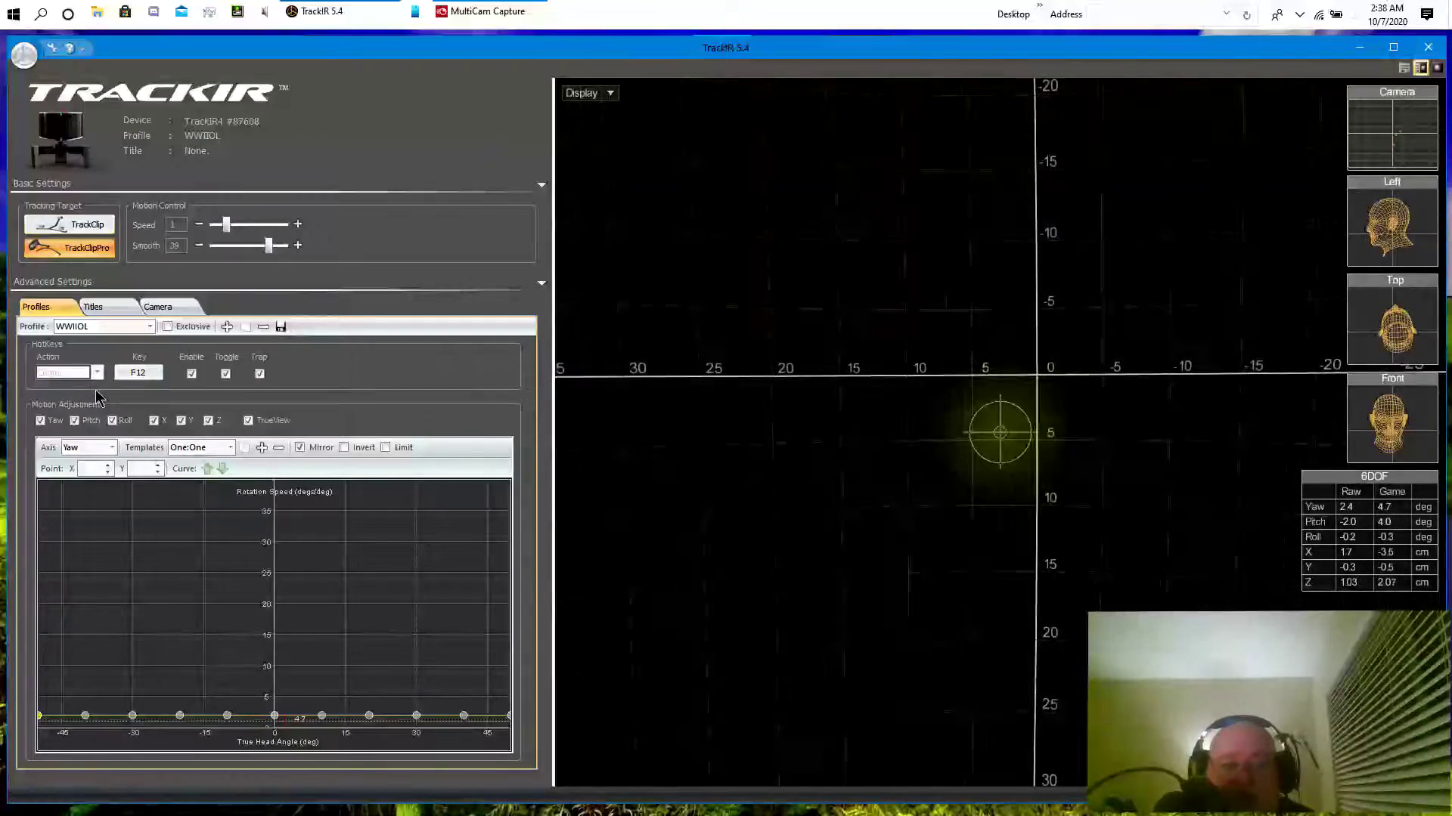
left_click(110, 449)
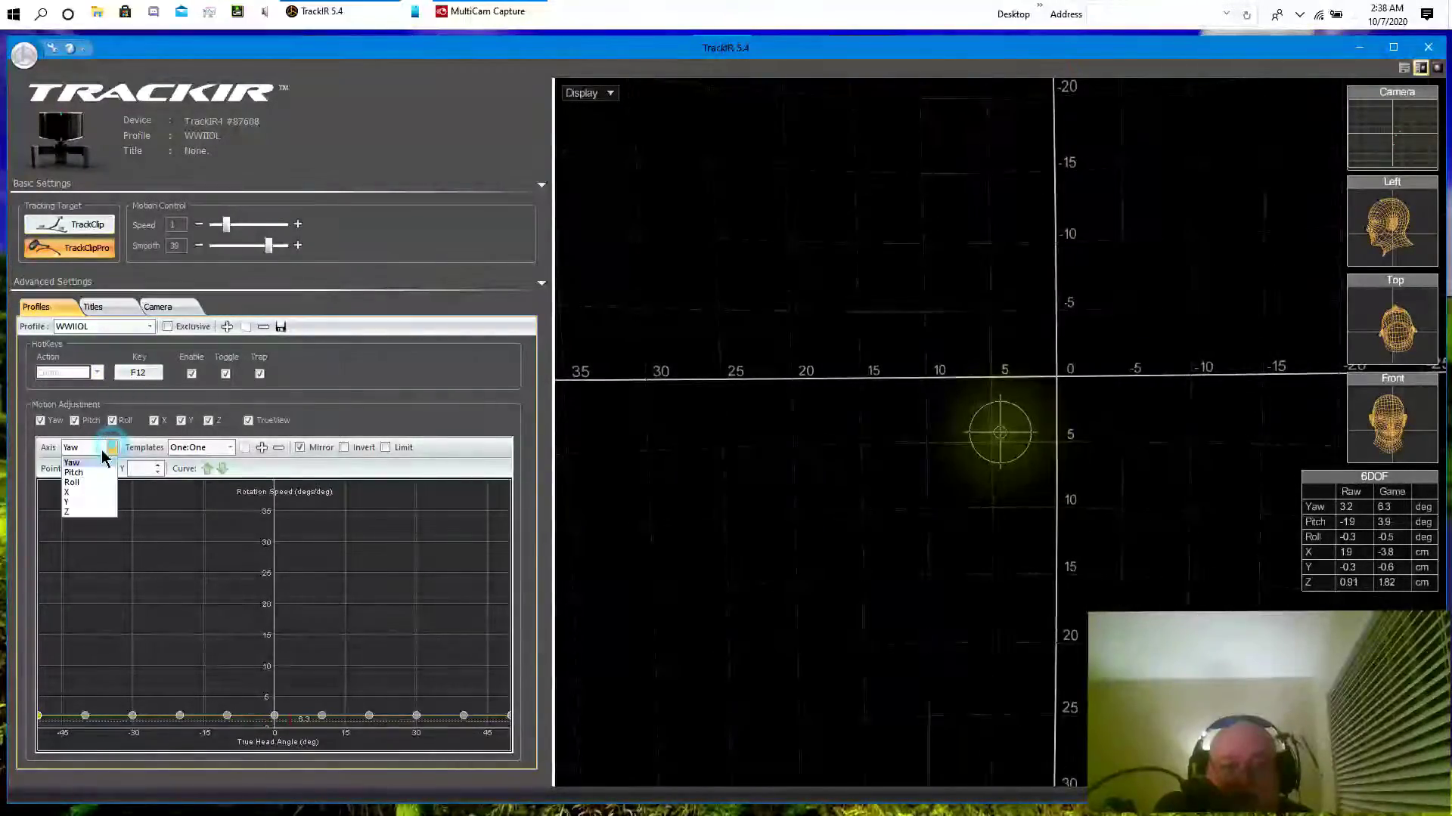
left_click(72, 467)
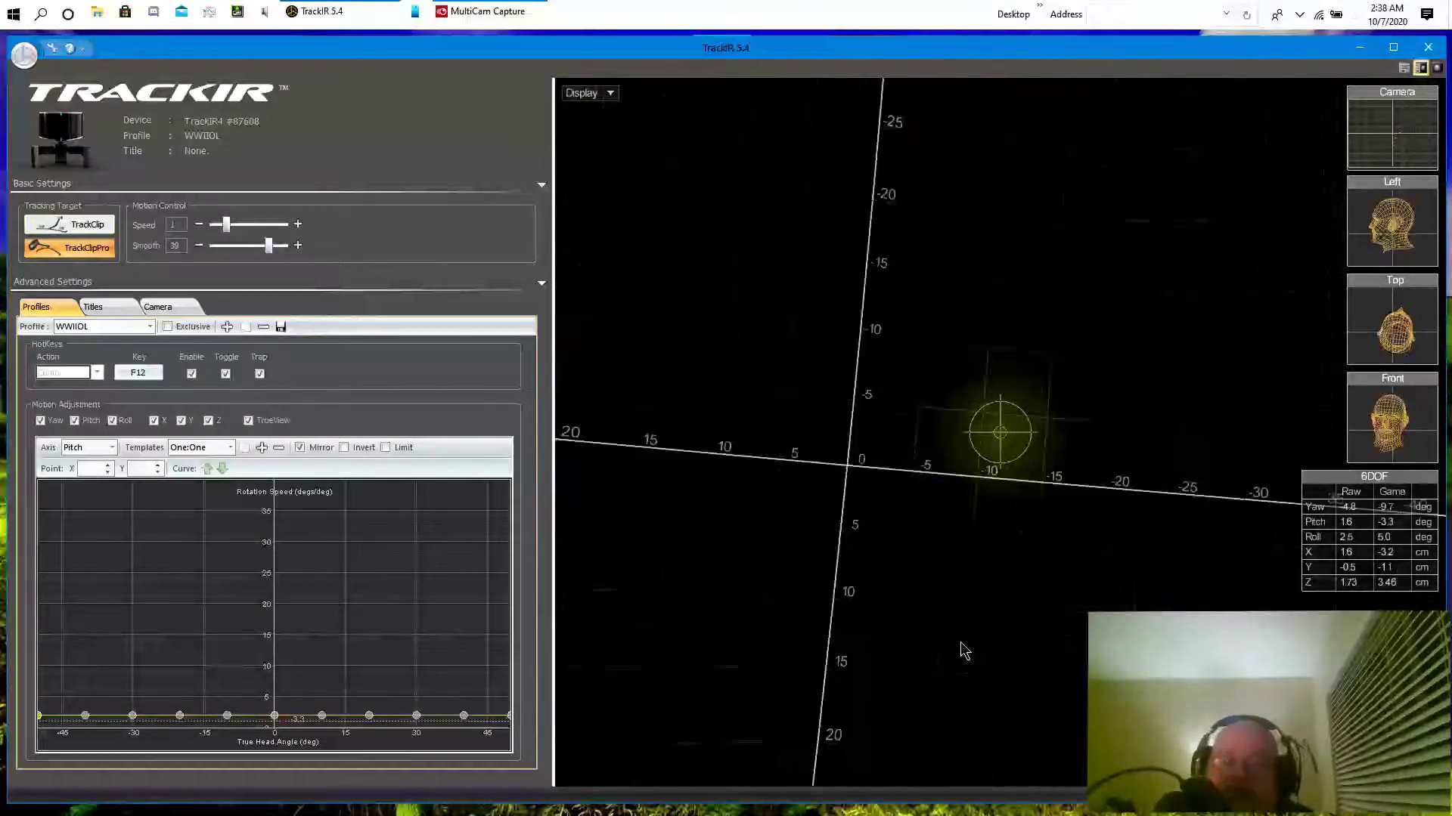
left_click(111, 449)
left_click(83, 460)
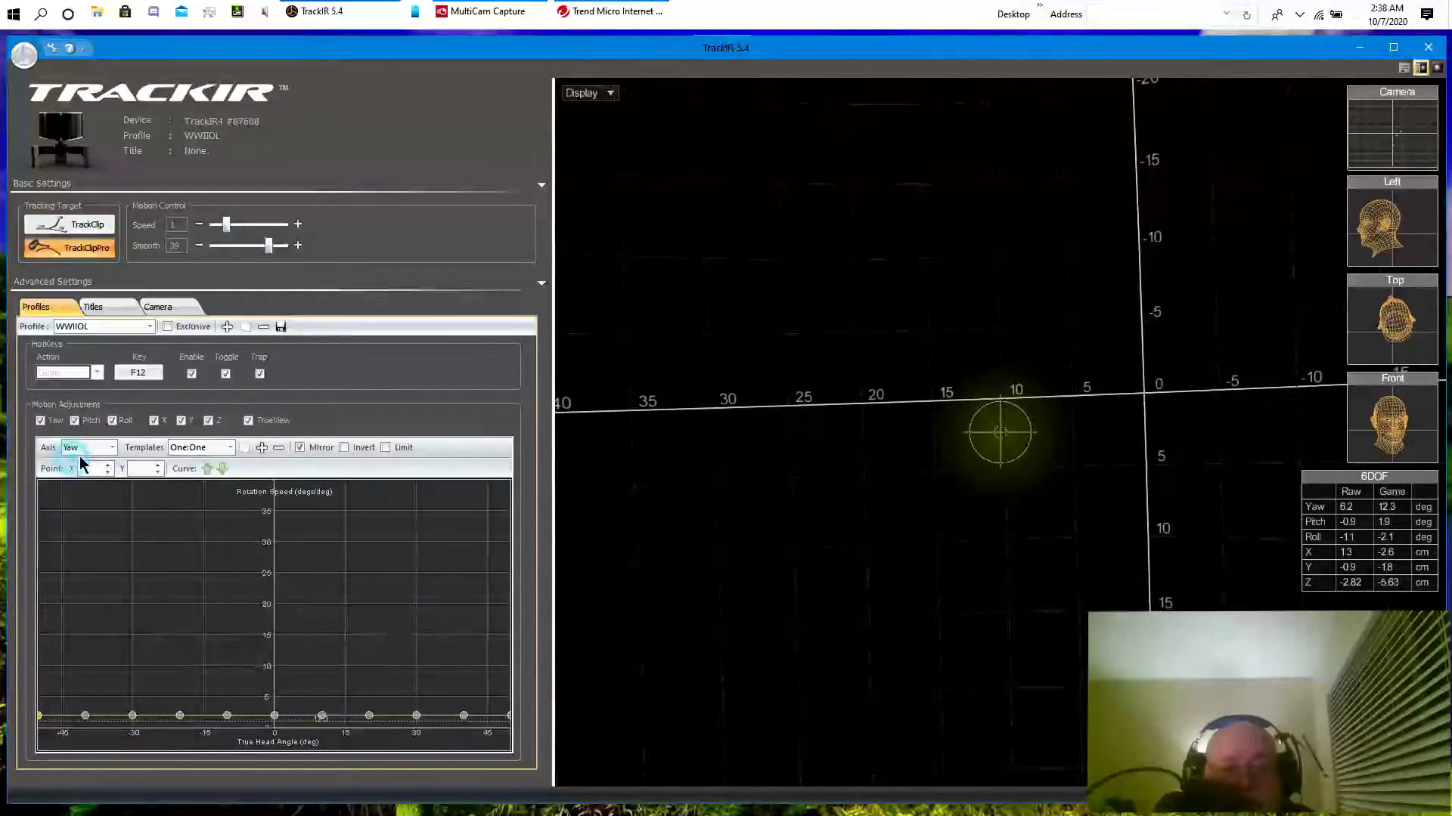
Change the WWIIOL profile hotkey from F12 to backslash and save the profile
left_click(140, 373)
key("Escape")
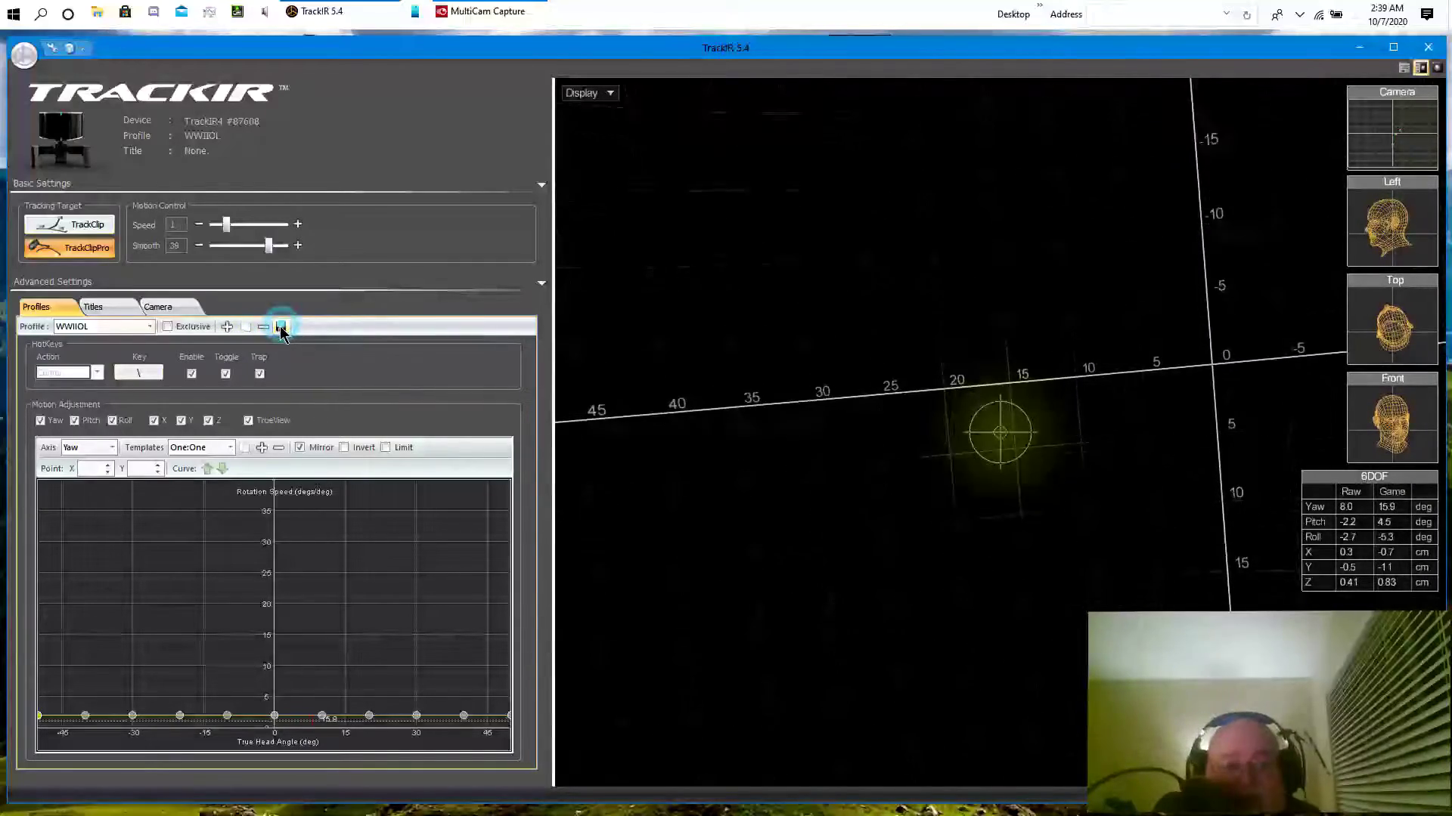
left_click(138, 372)
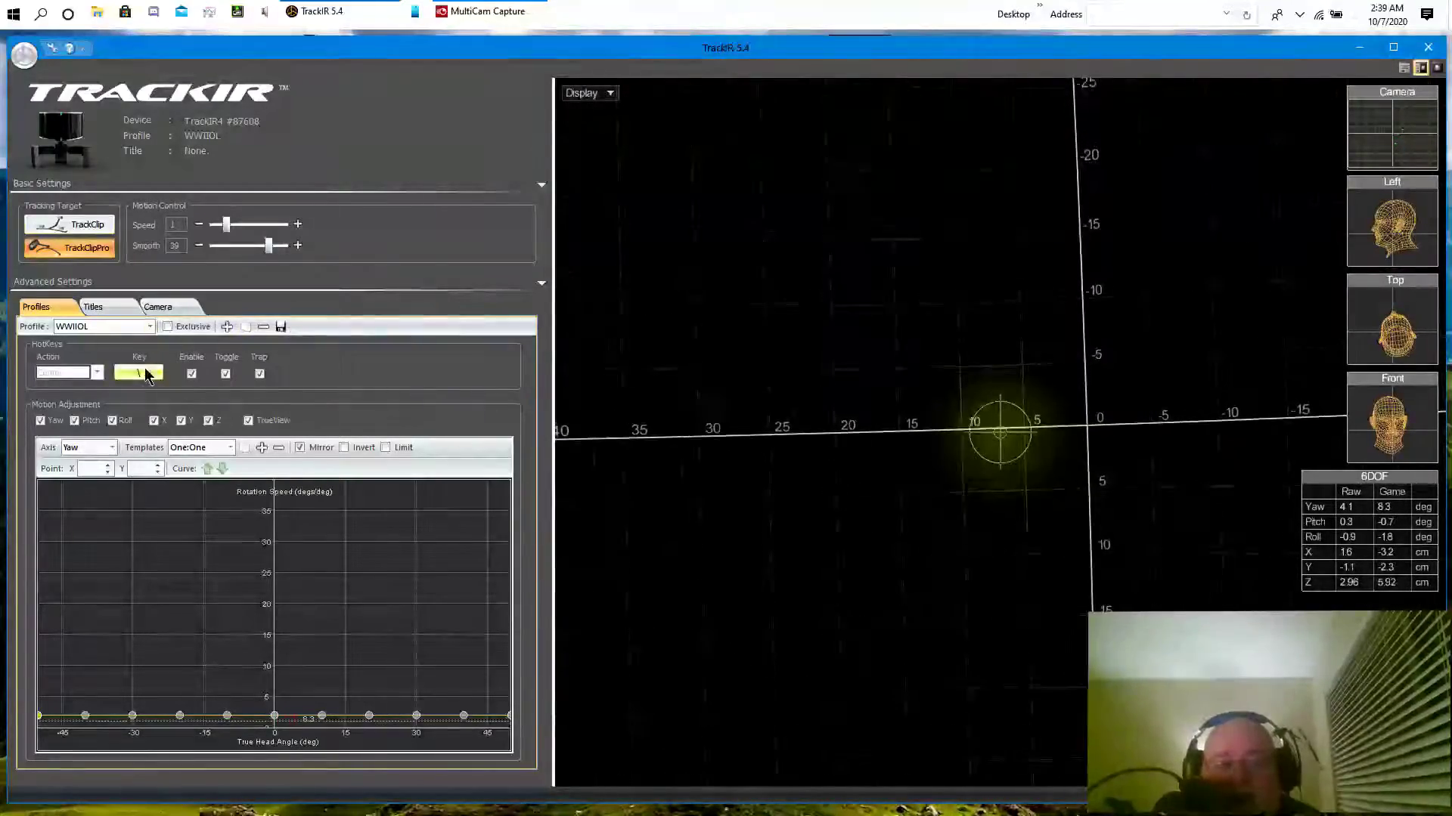
With the axis kept on Yaw, raise the curve points near ±7.7° to about 3.0
left_click(111, 448)
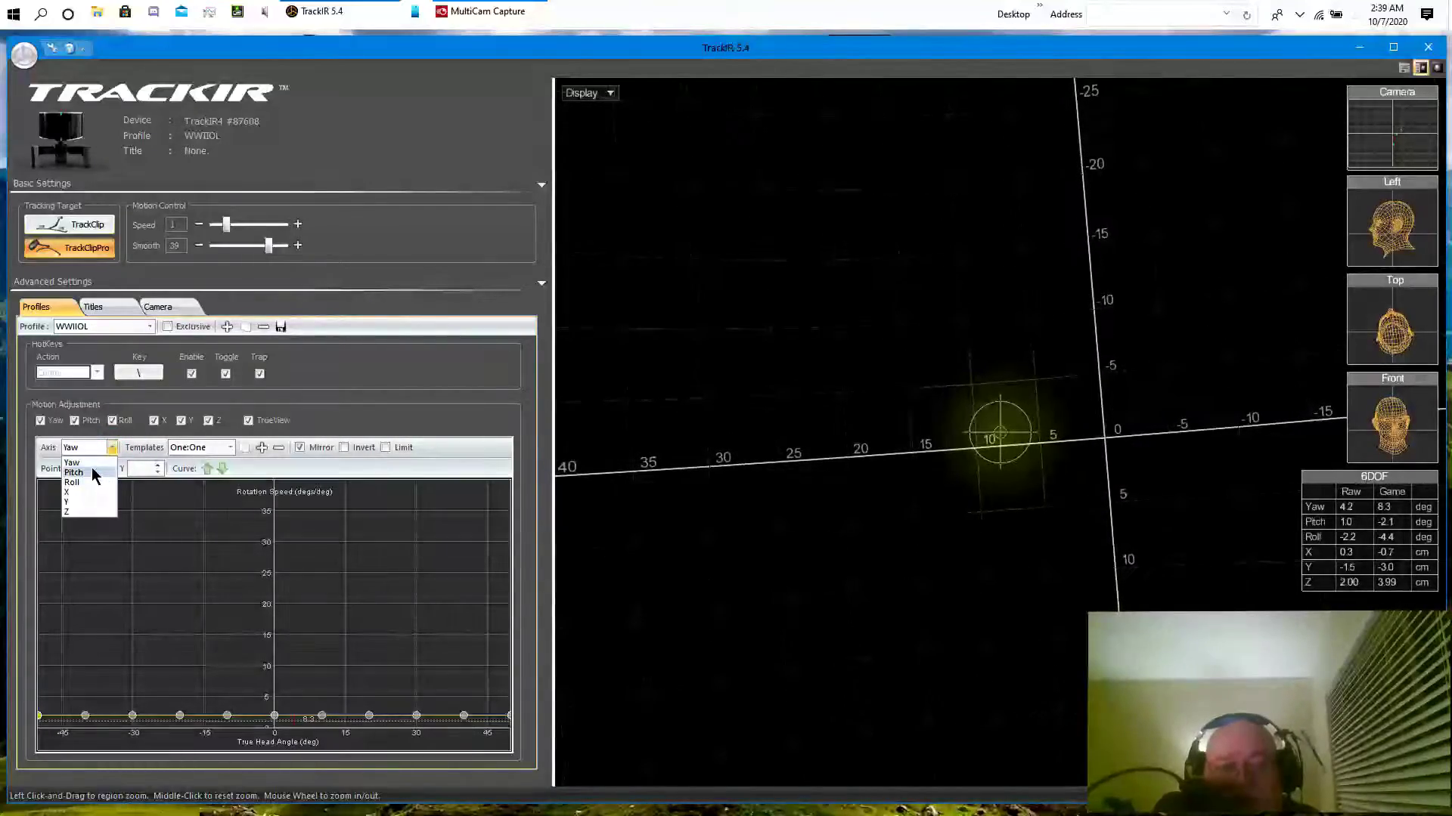
left_click(390, 408)
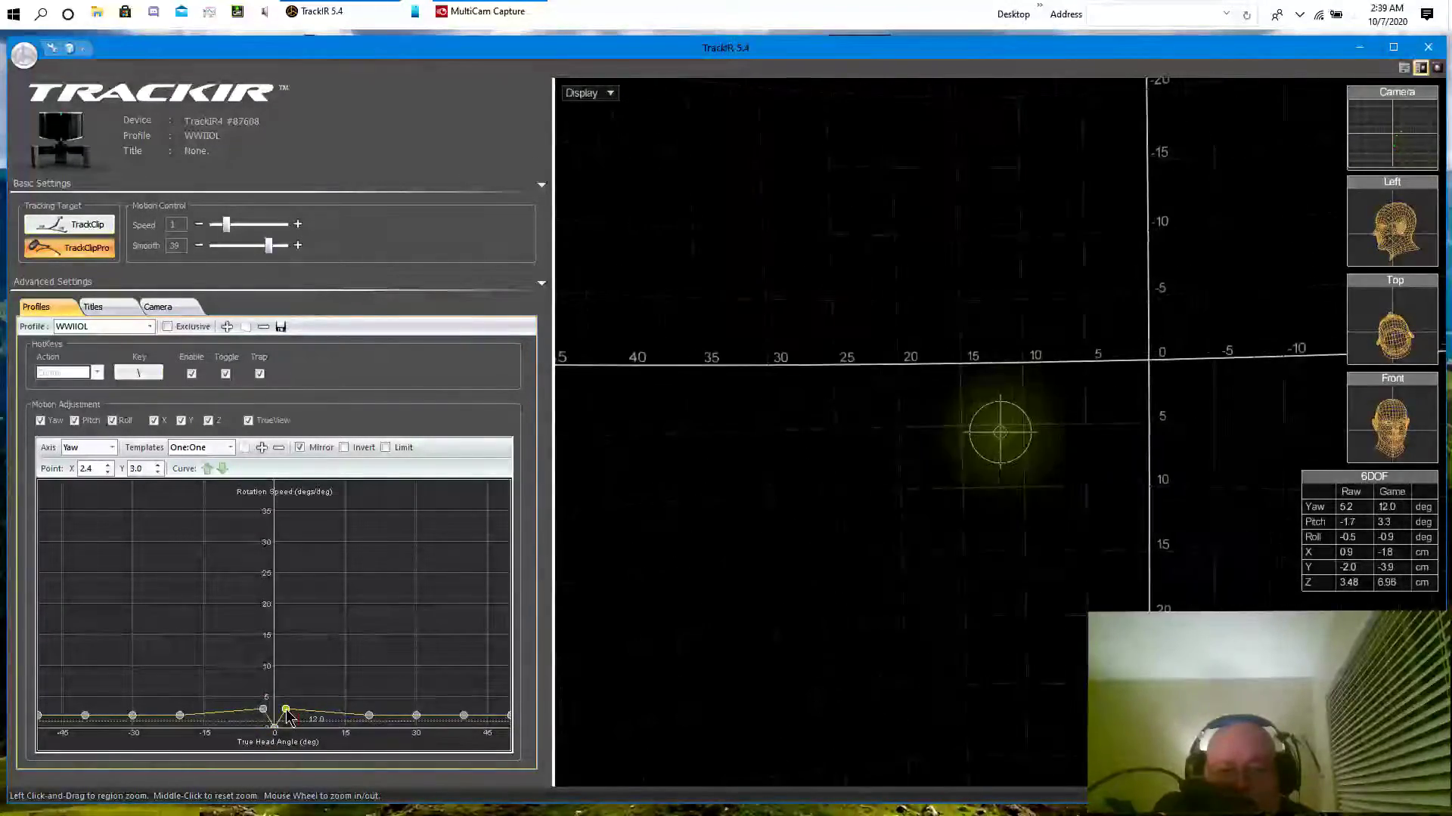
left_click_drag(303, 716, 303, 715)
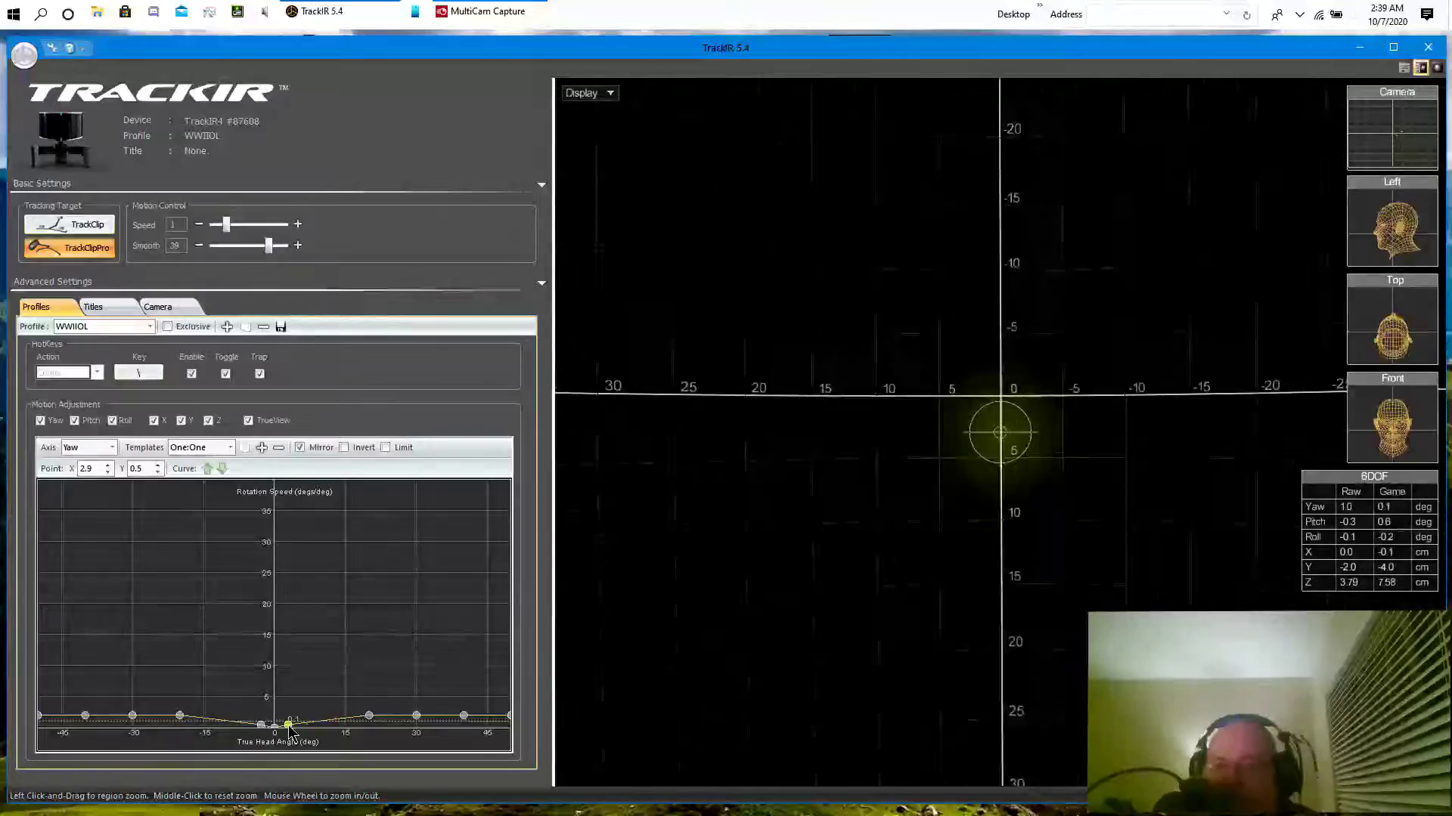
left_click_drag(290, 728, 289, 727)
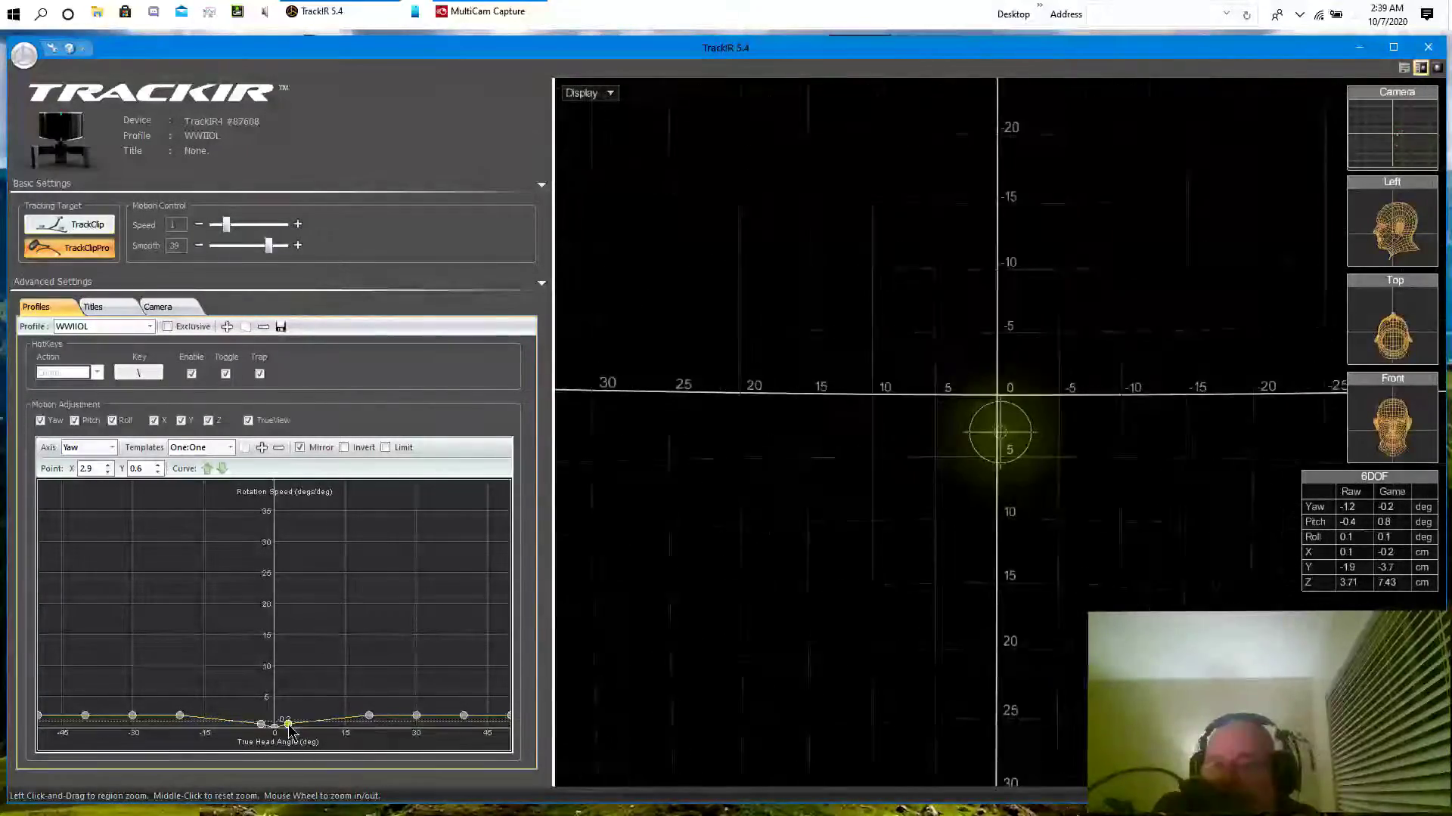
left_click_drag(297, 728, 289, 730)
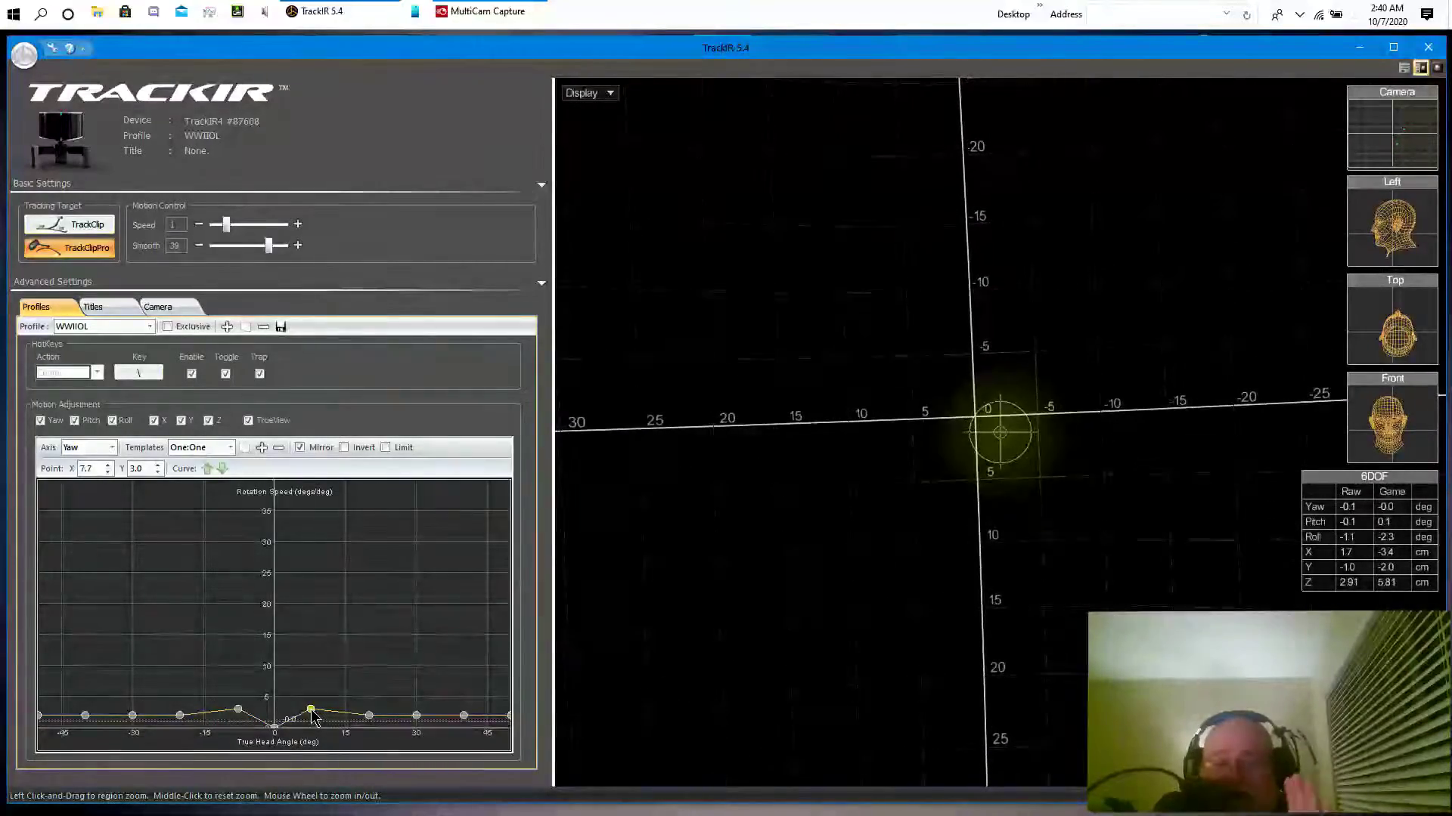
Drag the yaw curve points up into a V reaching 21.0 at about ±29°
left_click_drag(308, 715, 276, 704)
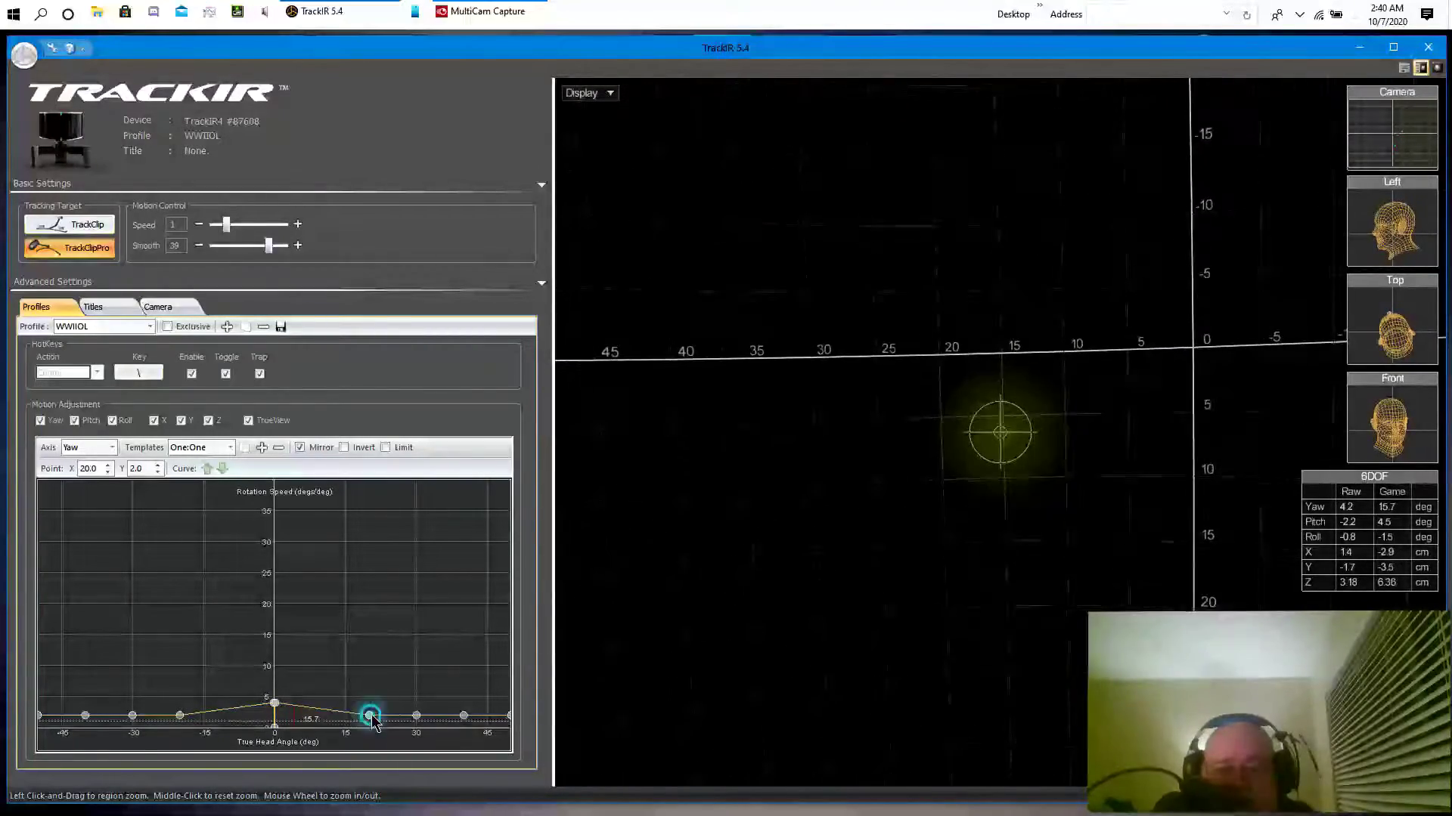
left_click_drag(372, 714, 294, 663)
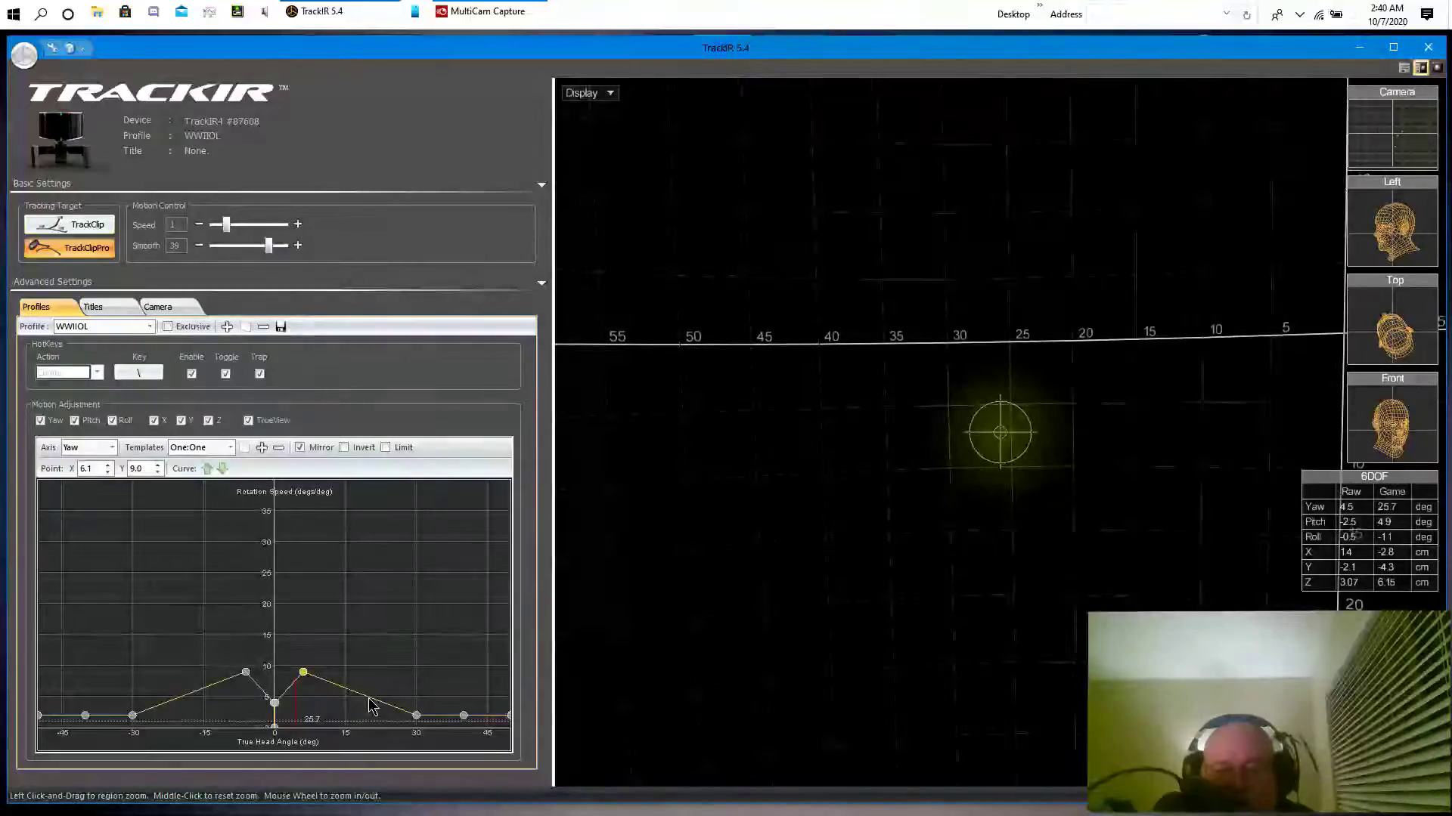
left_click_drag(417, 716, 336, 647)
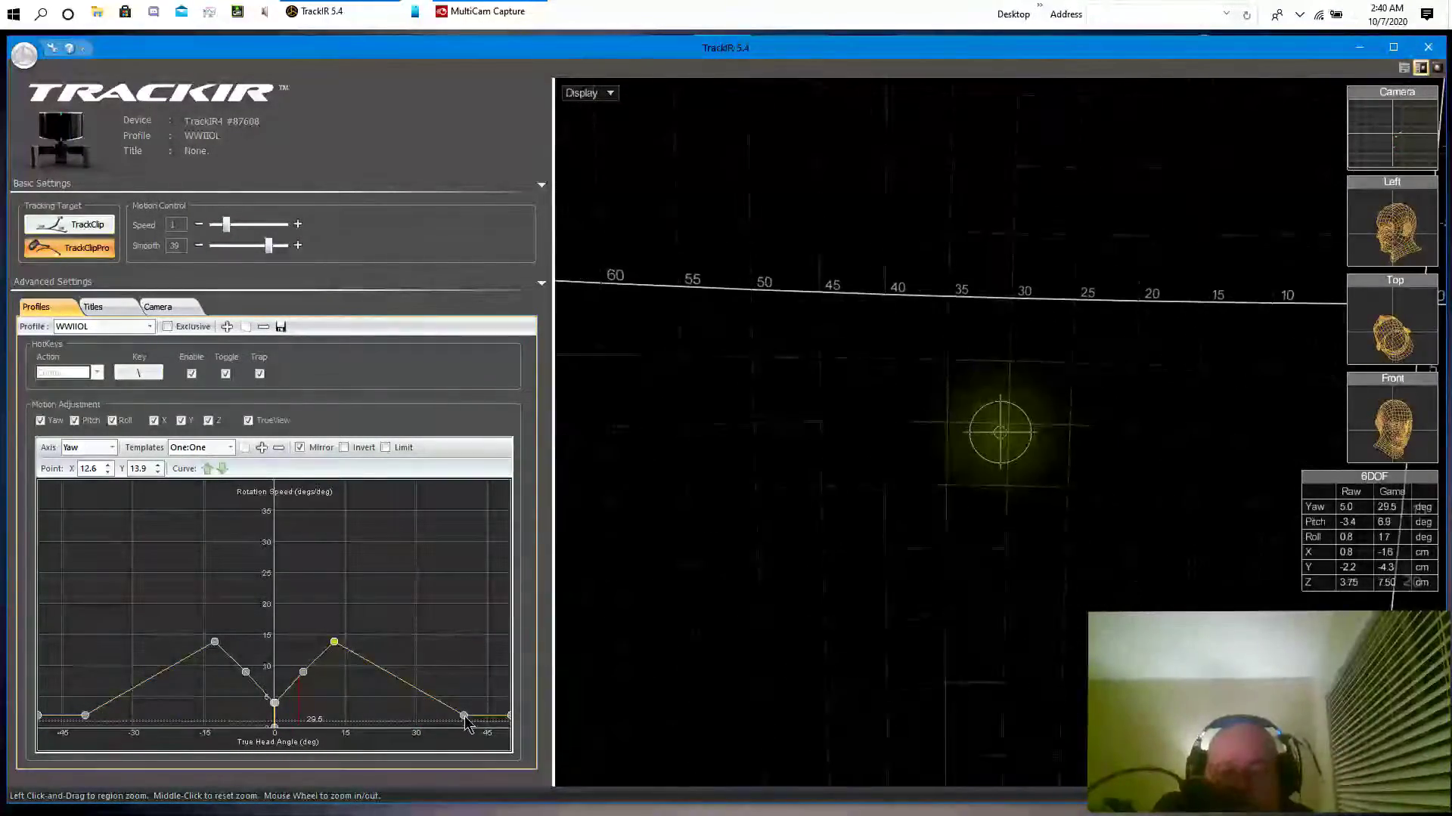
left_click_drag(465, 718, 369, 620)
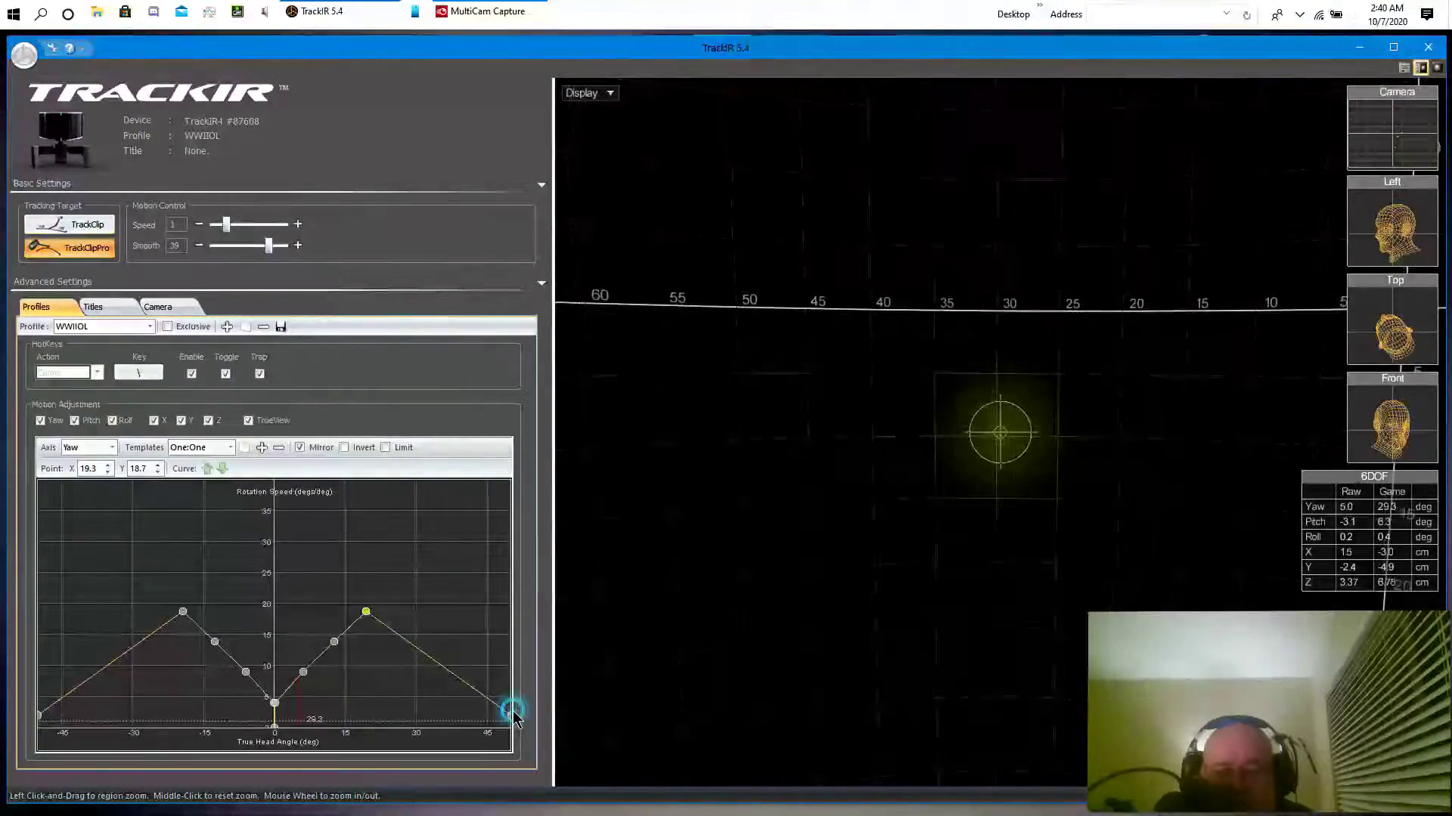
left_click_drag(508, 718, 415, 603)
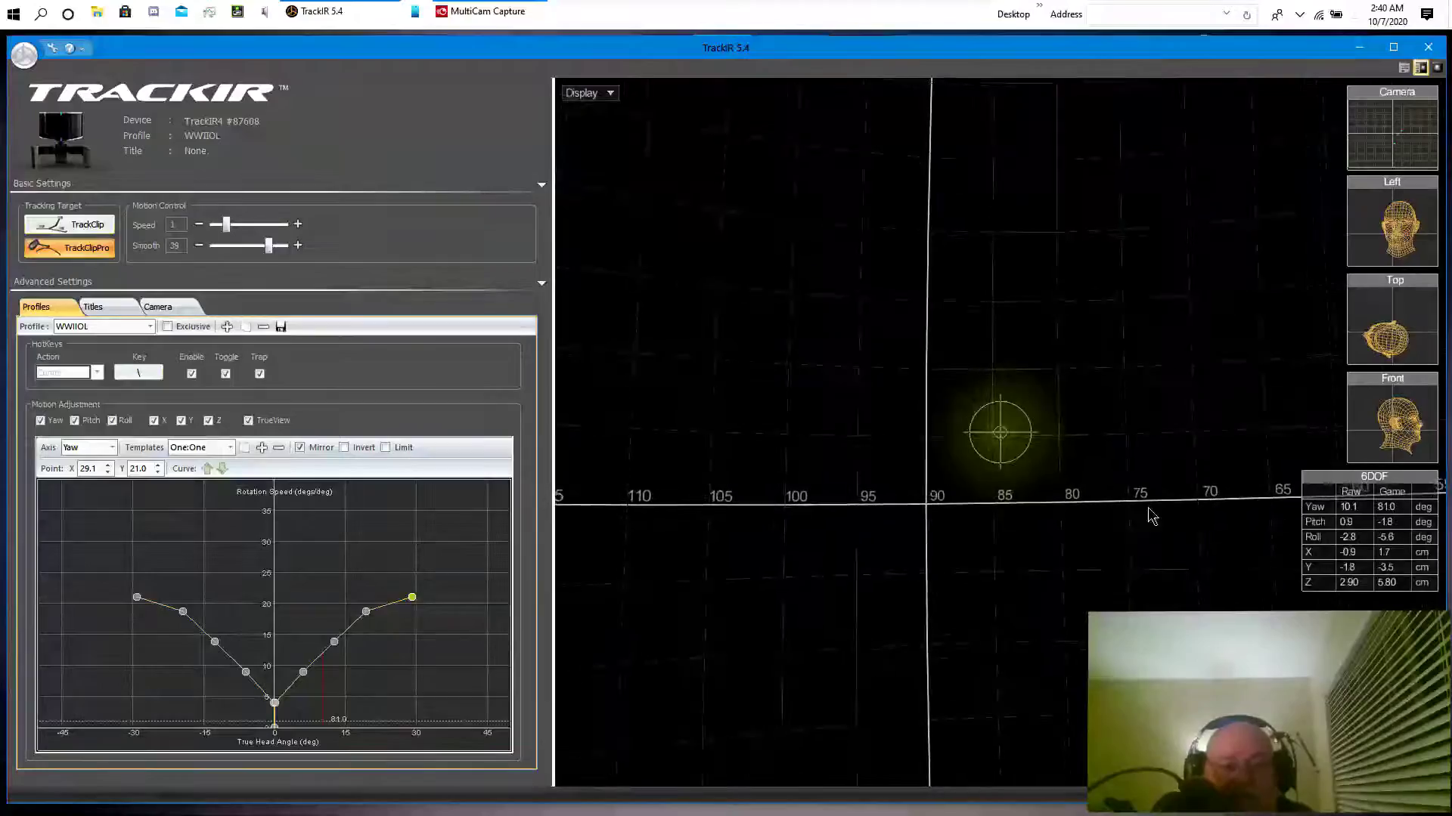
Nudge the lower-right yaw curve points outward, then try Speed 5 and return it to 1
left_click_drag(305, 673, 299, 677)
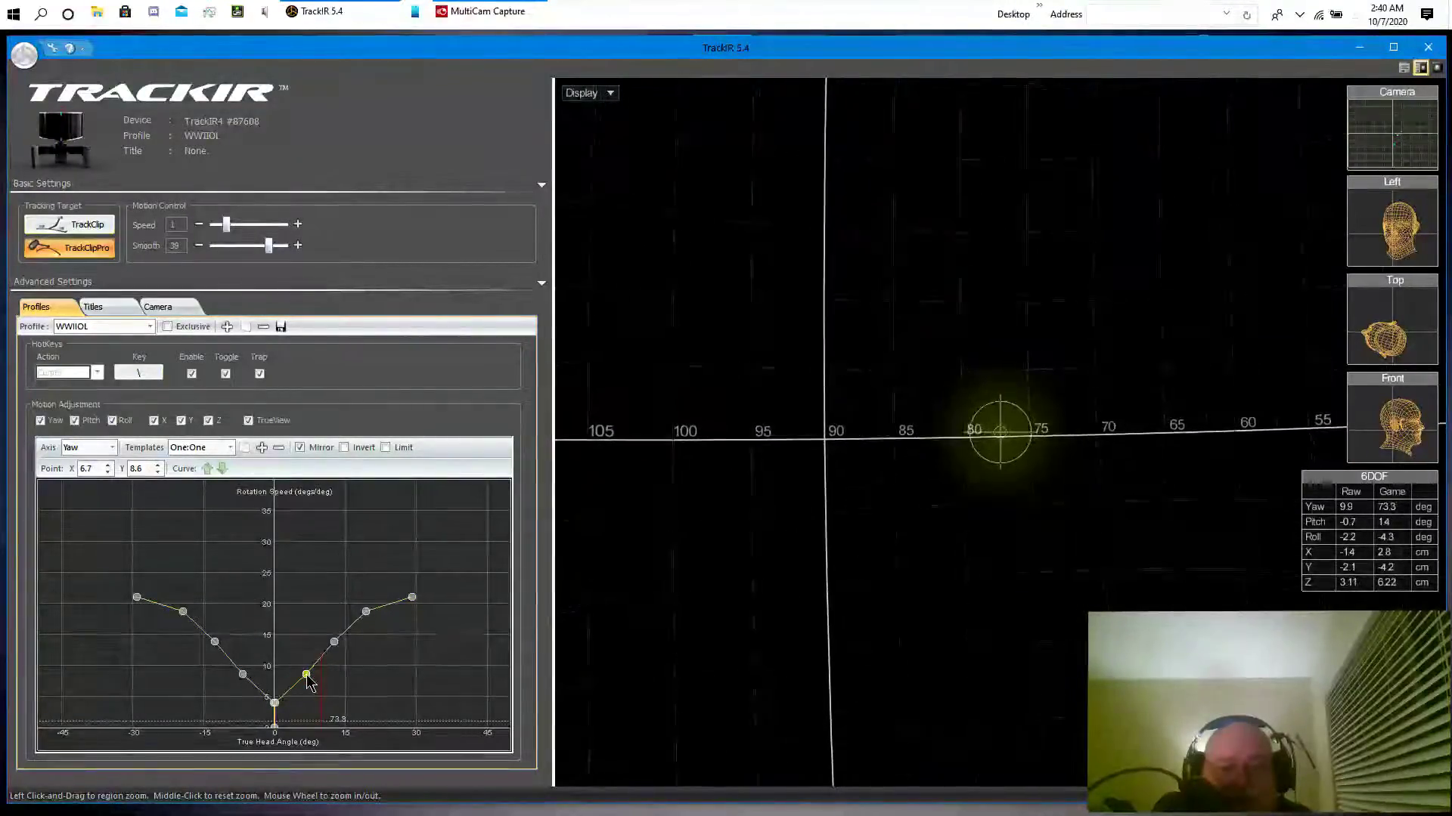
left_click(335, 642)
left_click_drag(340, 651, 334, 650)
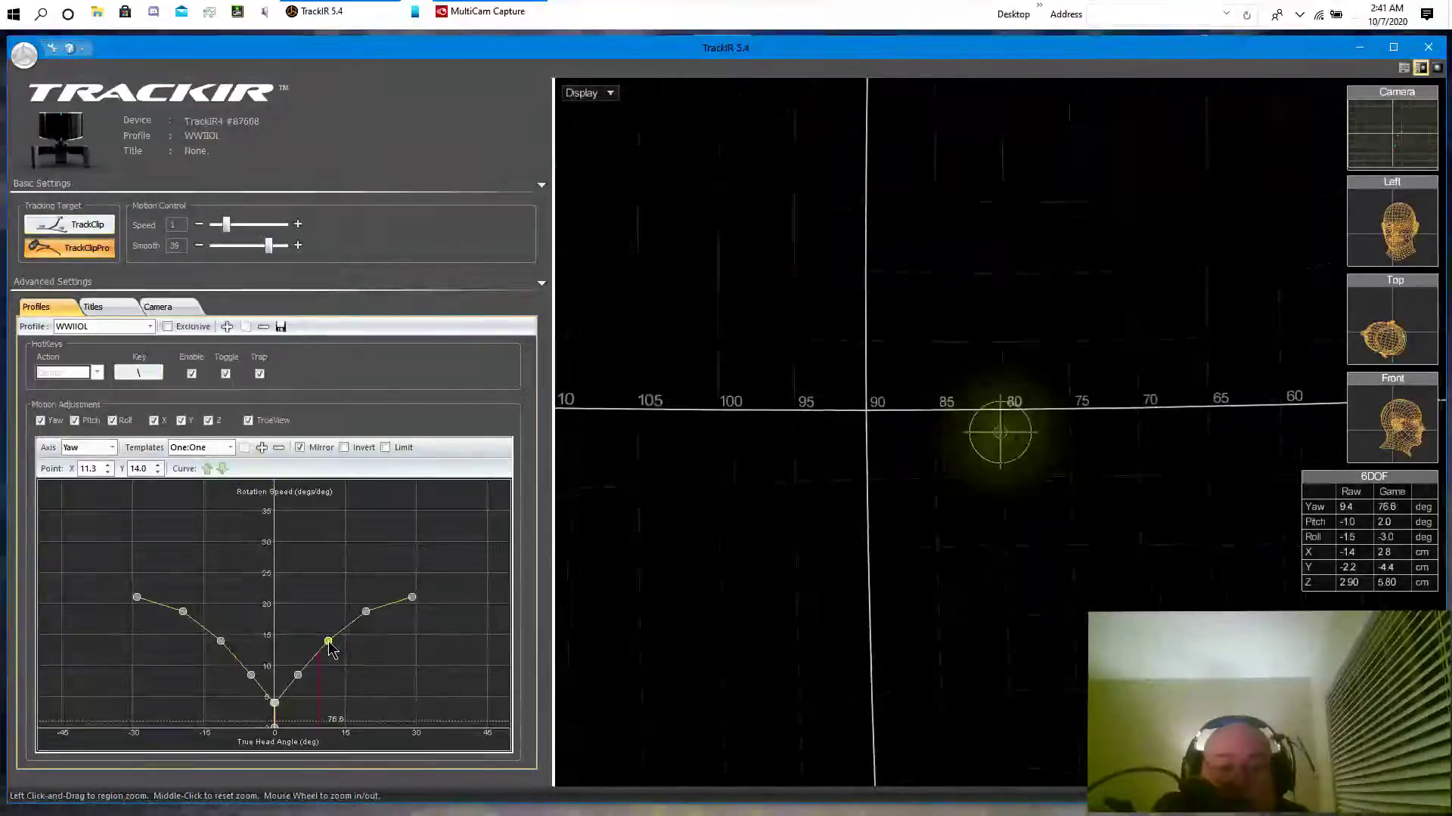
left_click(366, 614)
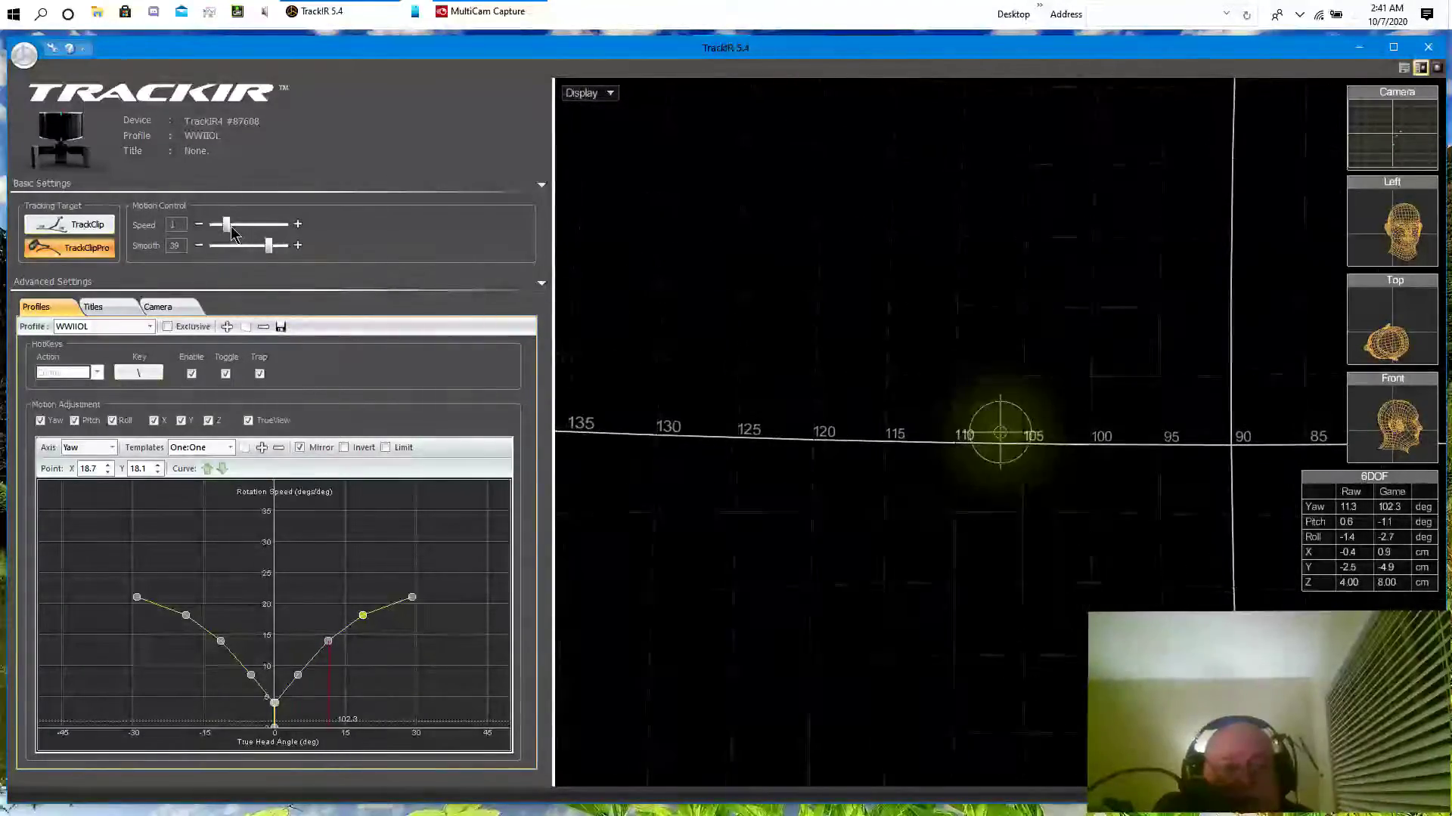
left_click_drag(226, 224, 284, 223)
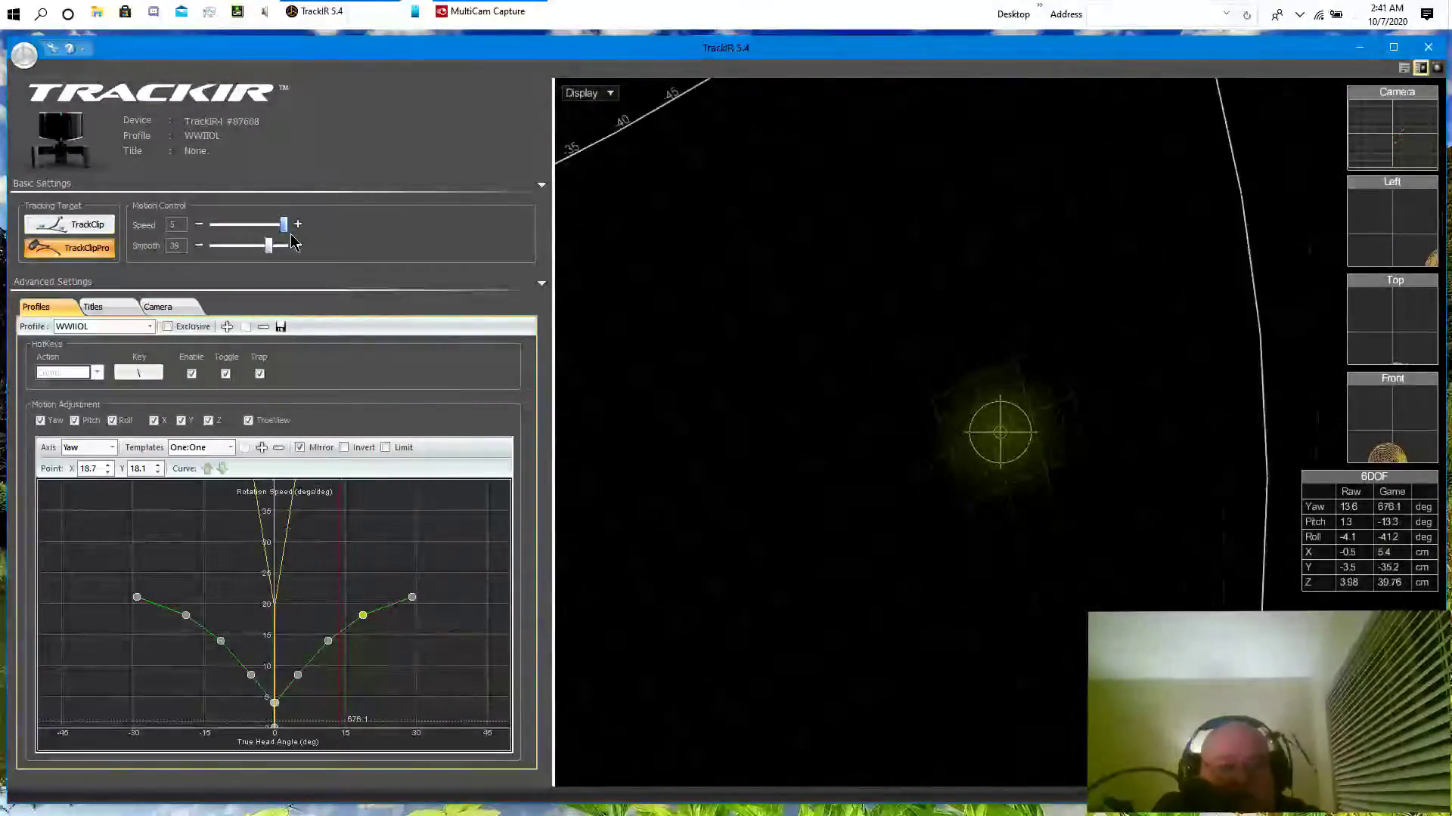
left_click_drag(284, 225, 232, 238)
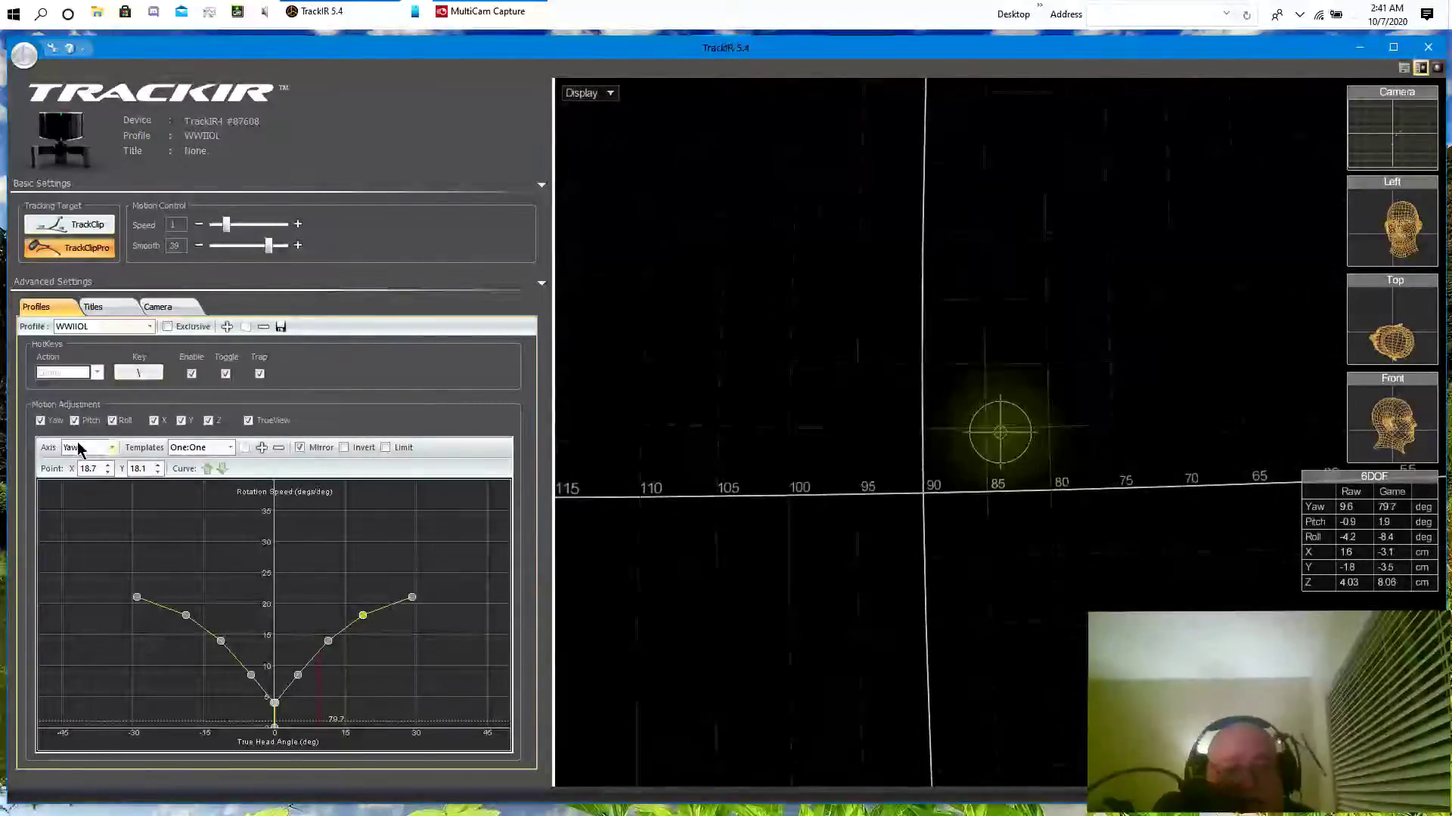
Switch the curve editor to Pitch and shape it into a V reaching 21.6 at about ±24.8°
left_click(112, 451)
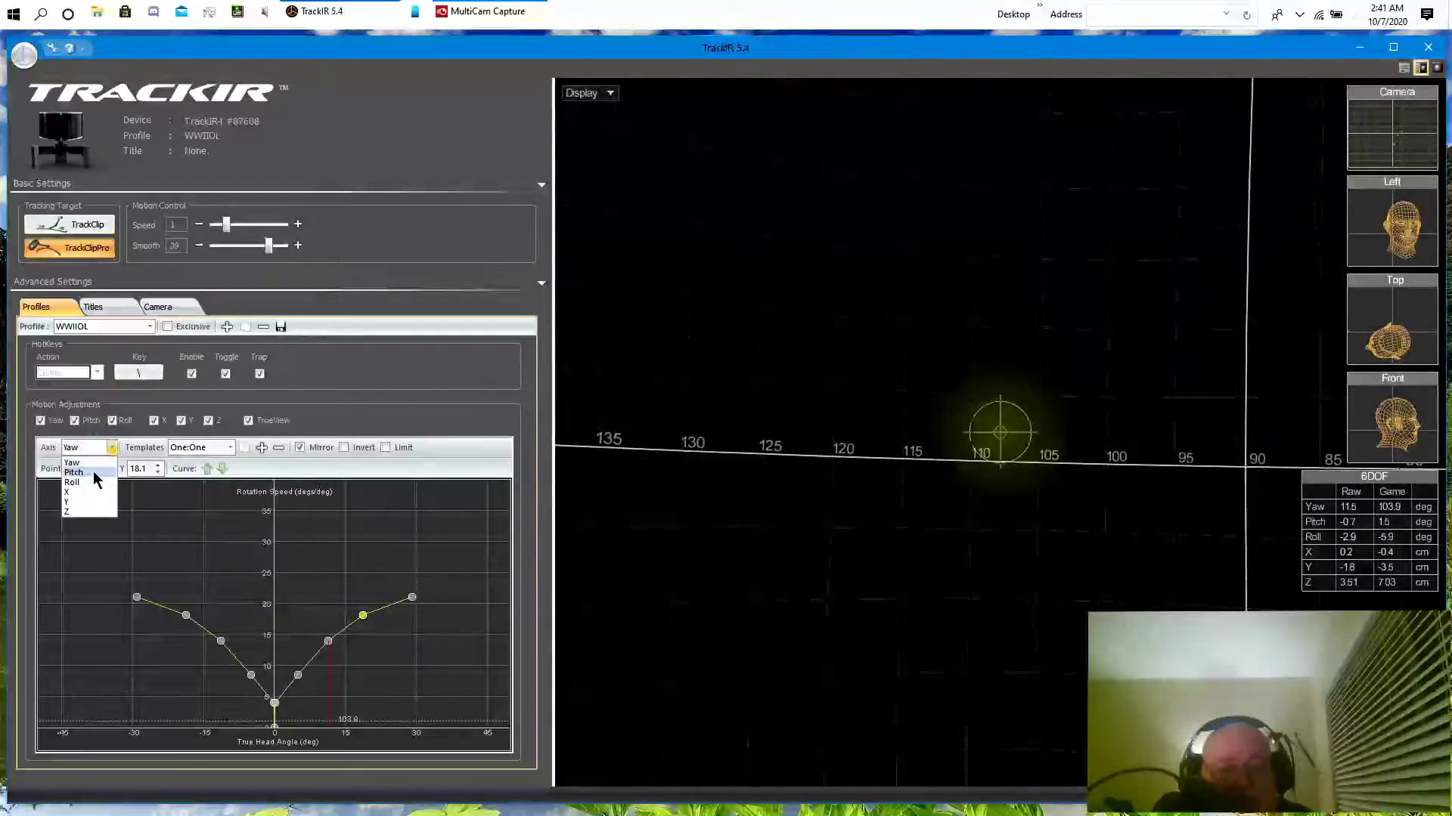
left_click(84, 471)
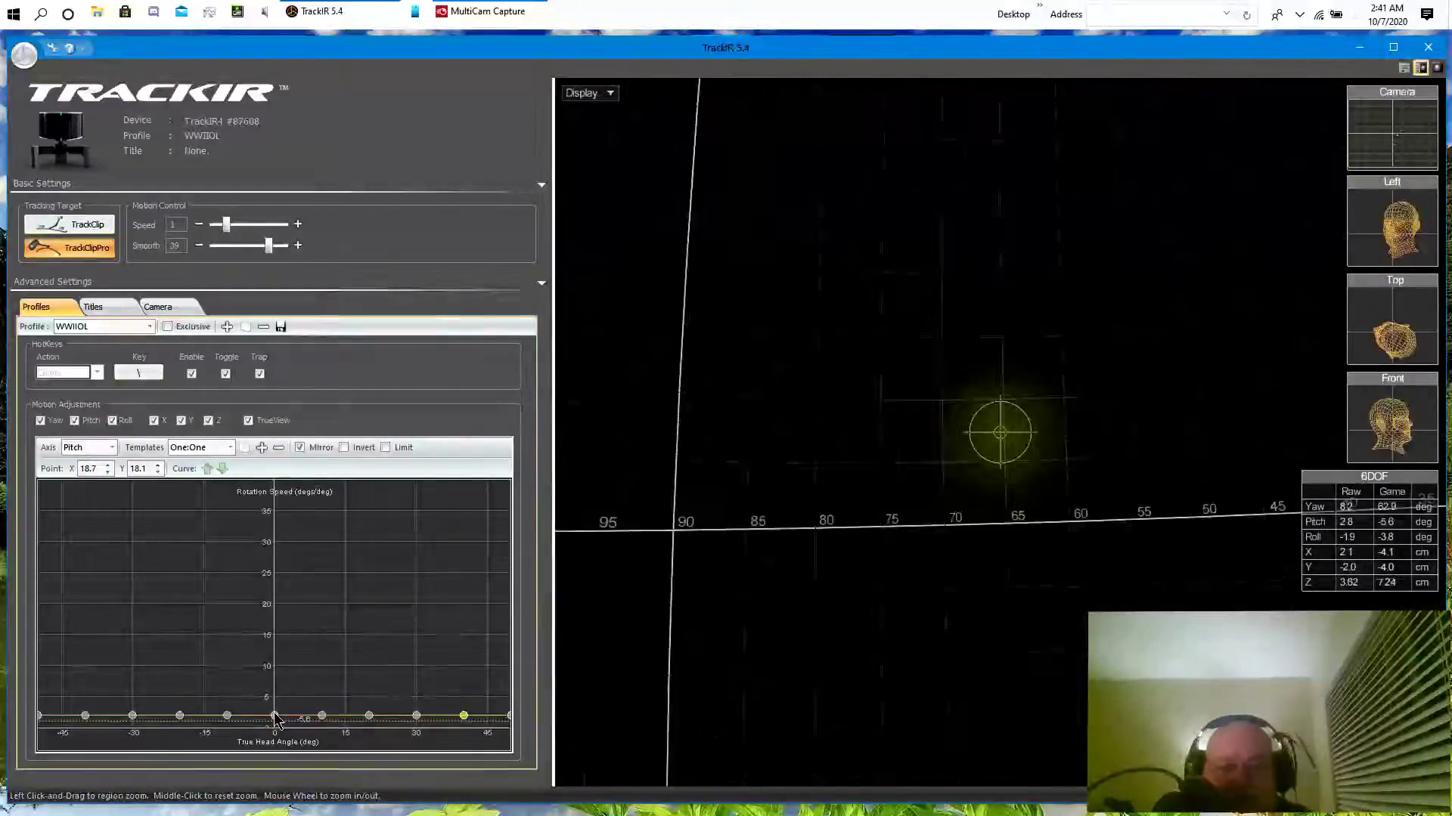
mouse_move(274, 715)
left_mouse_down()
mouse_move(277, 754)
mouse_move(273, 720)
mouse_move(318, 712)
mouse_move(277, 708)
left_mouse_up()
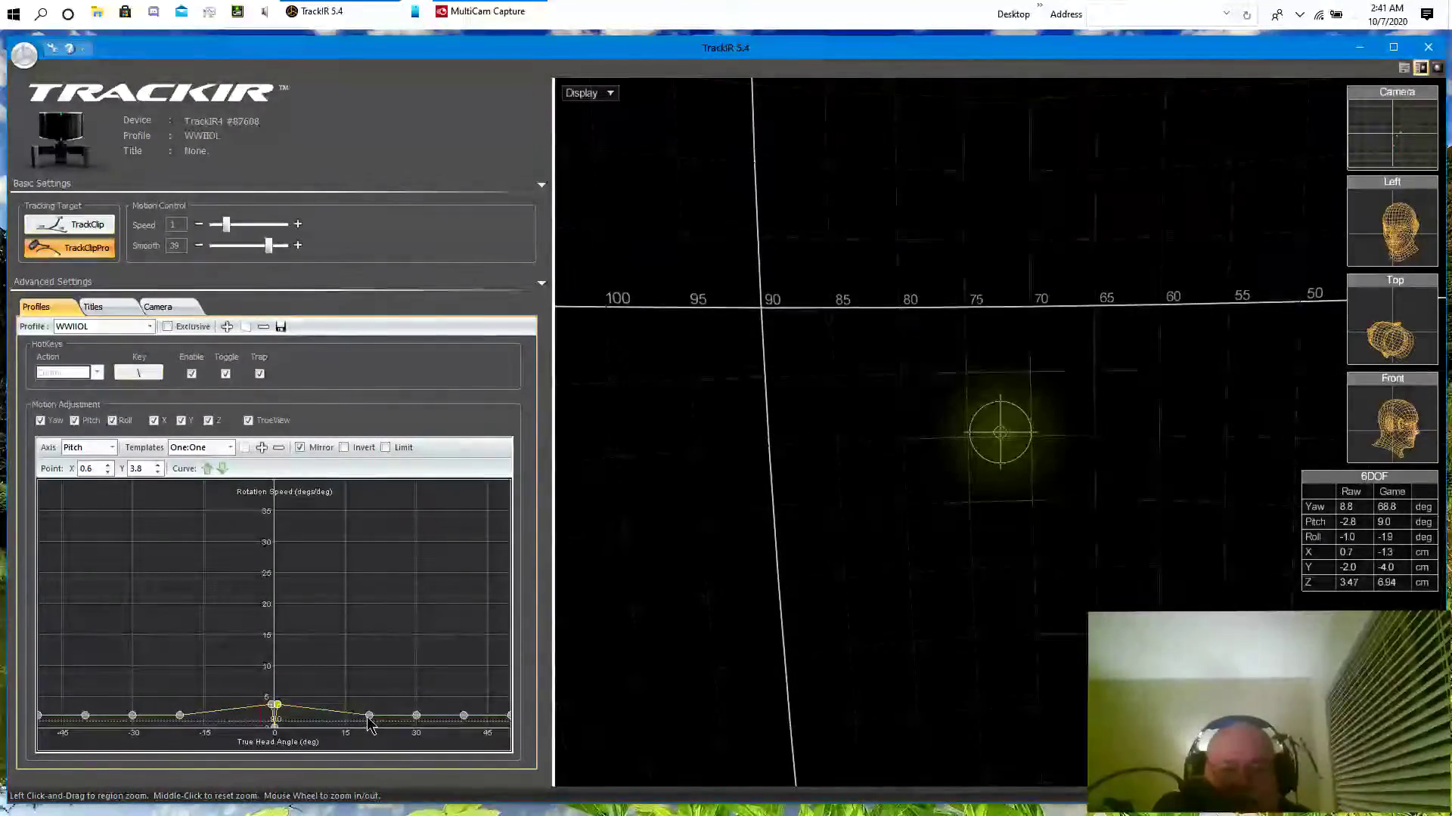
left_click_drag(369, 716, 299, 683)
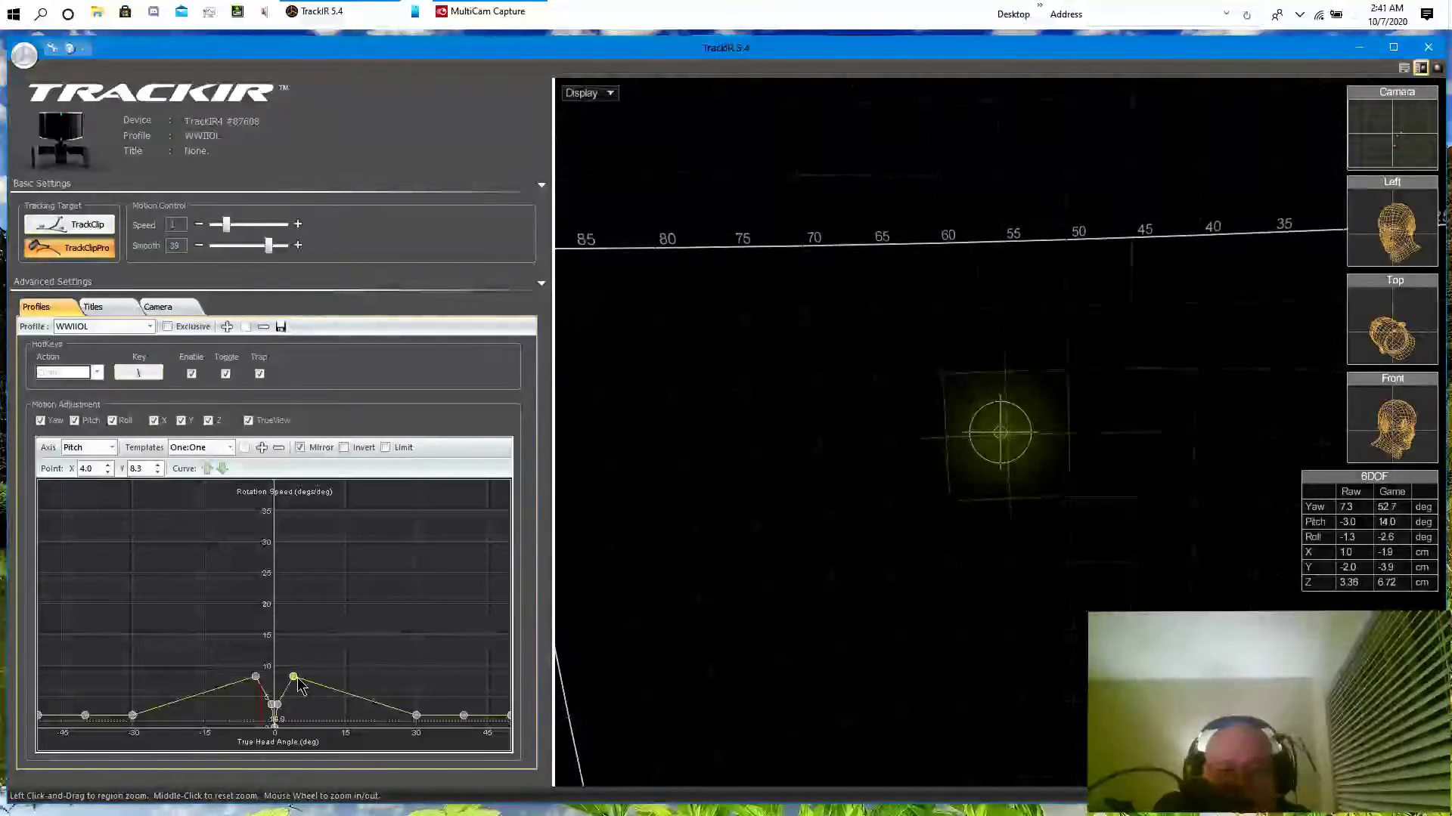
left_click_drag(414, 715, 323, 645)
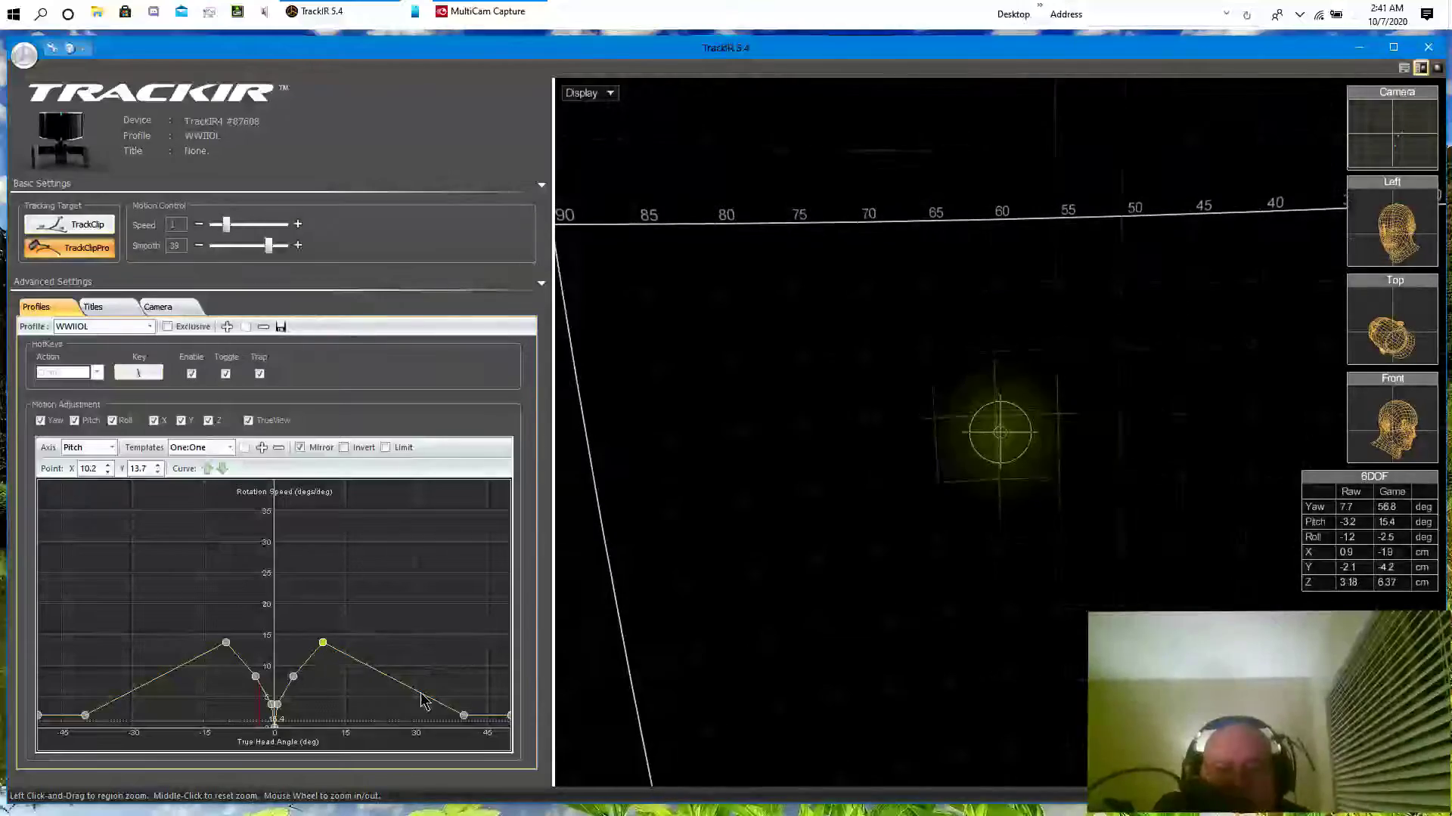
left_click_drag(463, 715, 352, 621)
left_click_drag(508, 715, 392, 594)
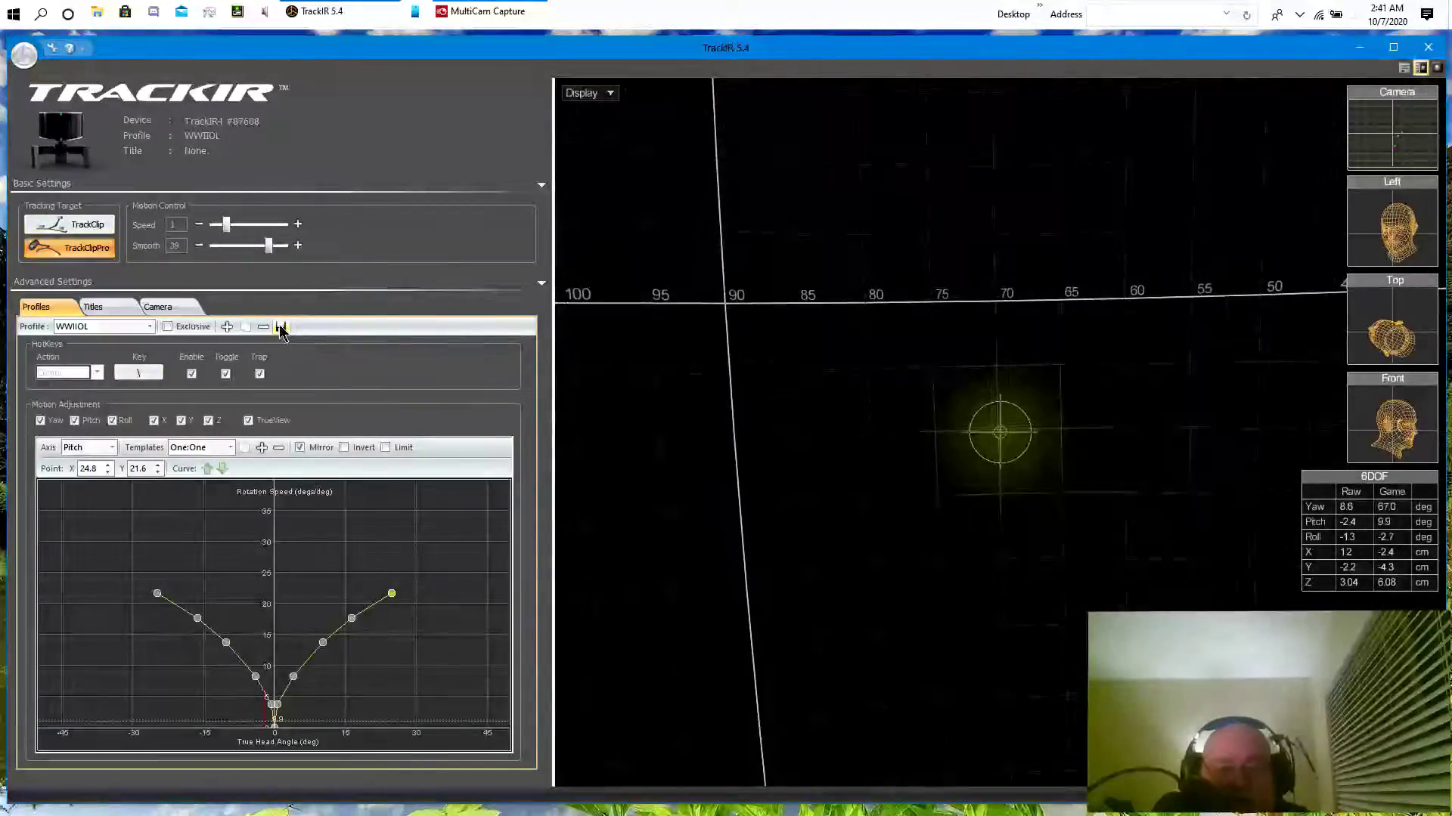
Assign the WWIIOL profile to Battleground Europe : World War II Online in the titles list
left_click(113, 310)
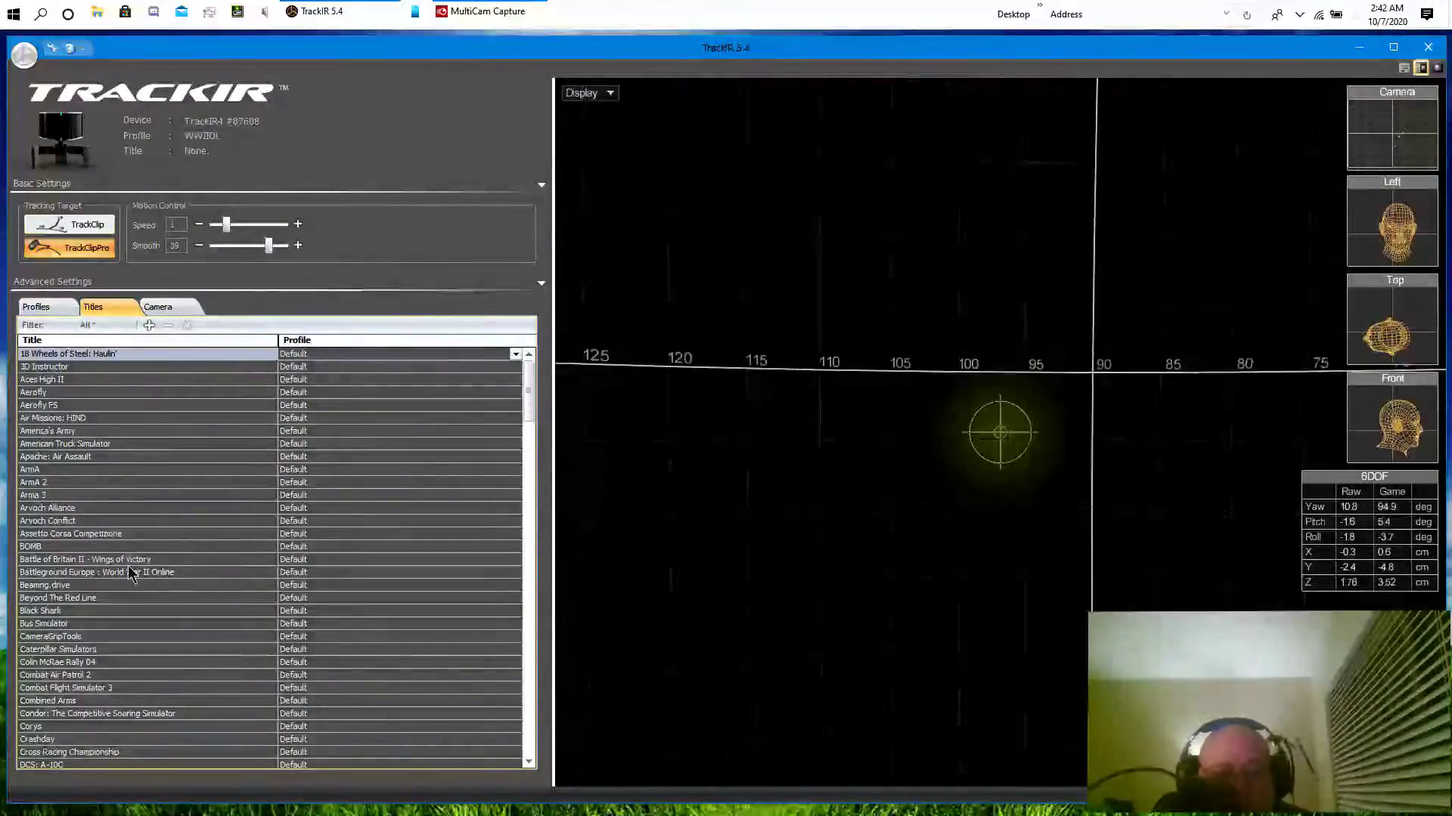
left_click(125, 573)
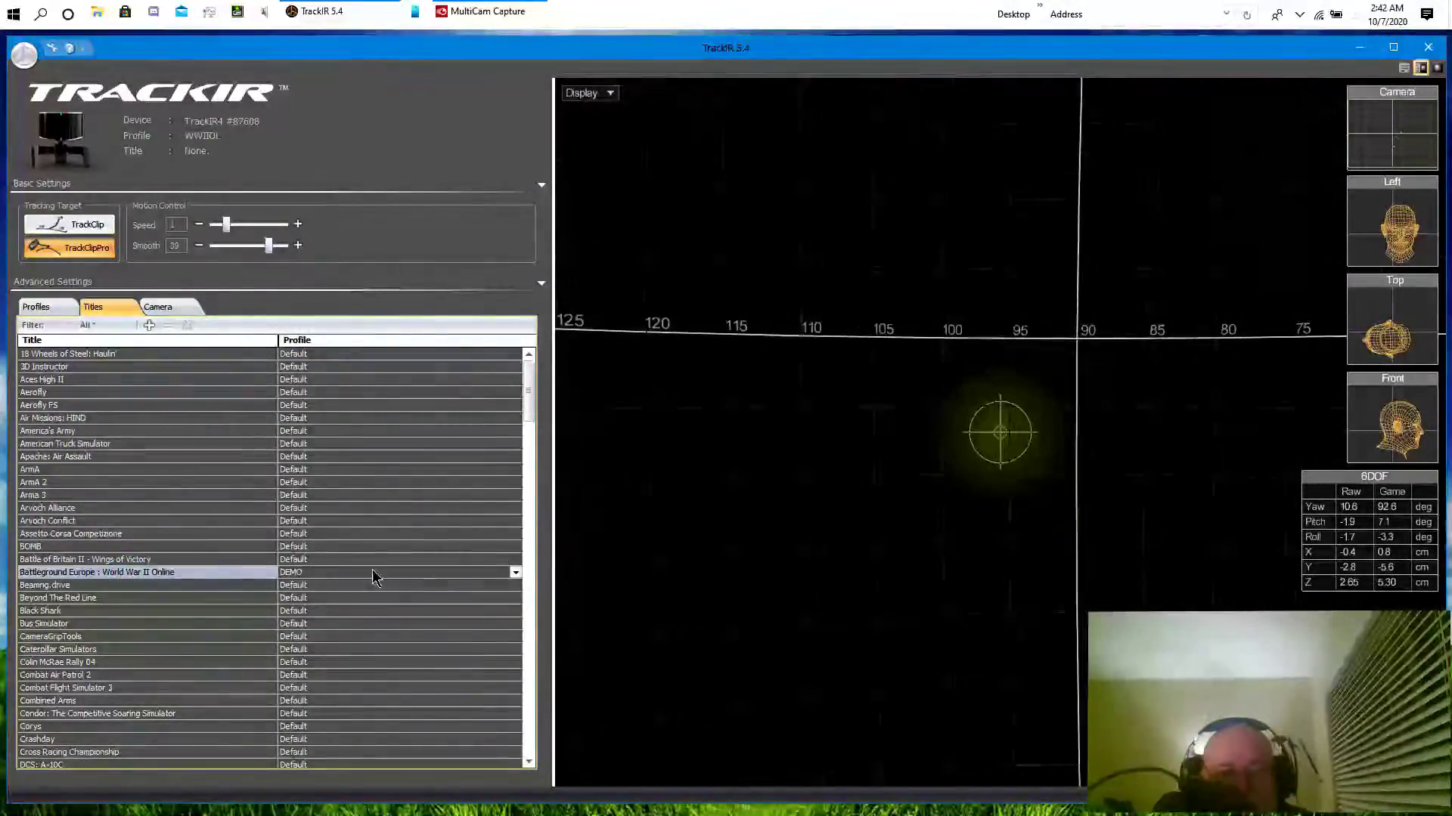
left_click(516, 572)
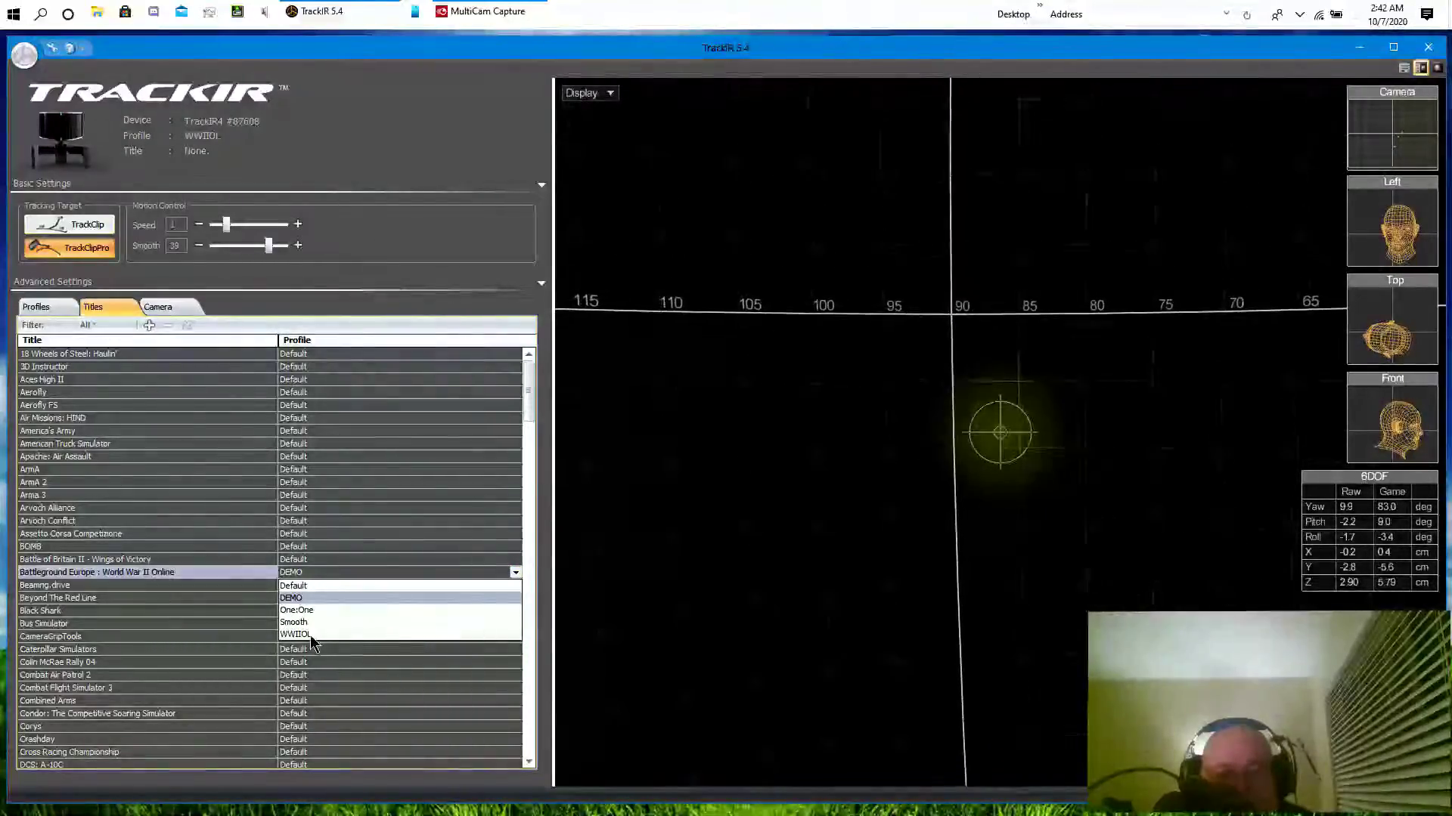
left_click(366, 634)
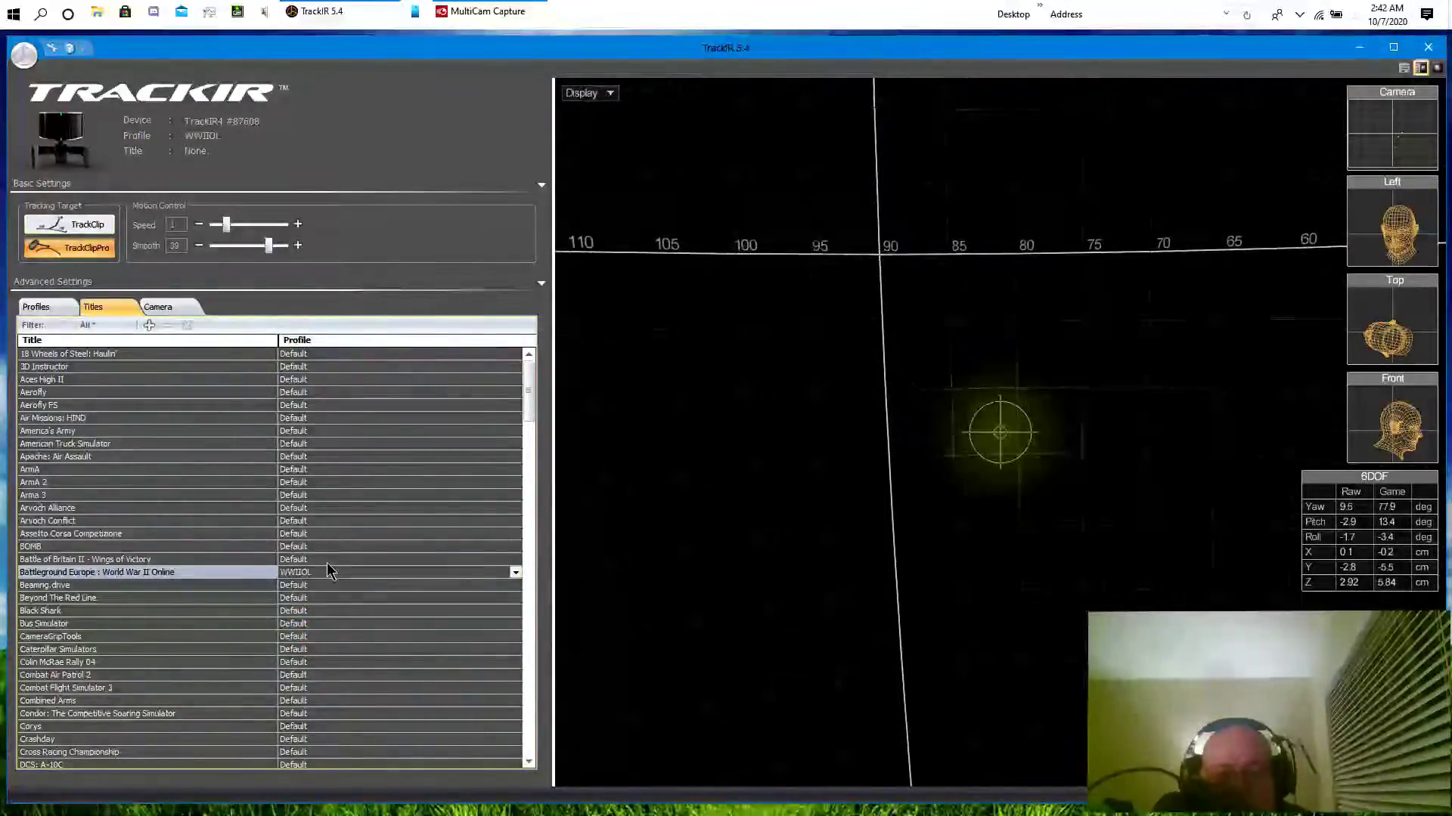
left_click(53, 306)
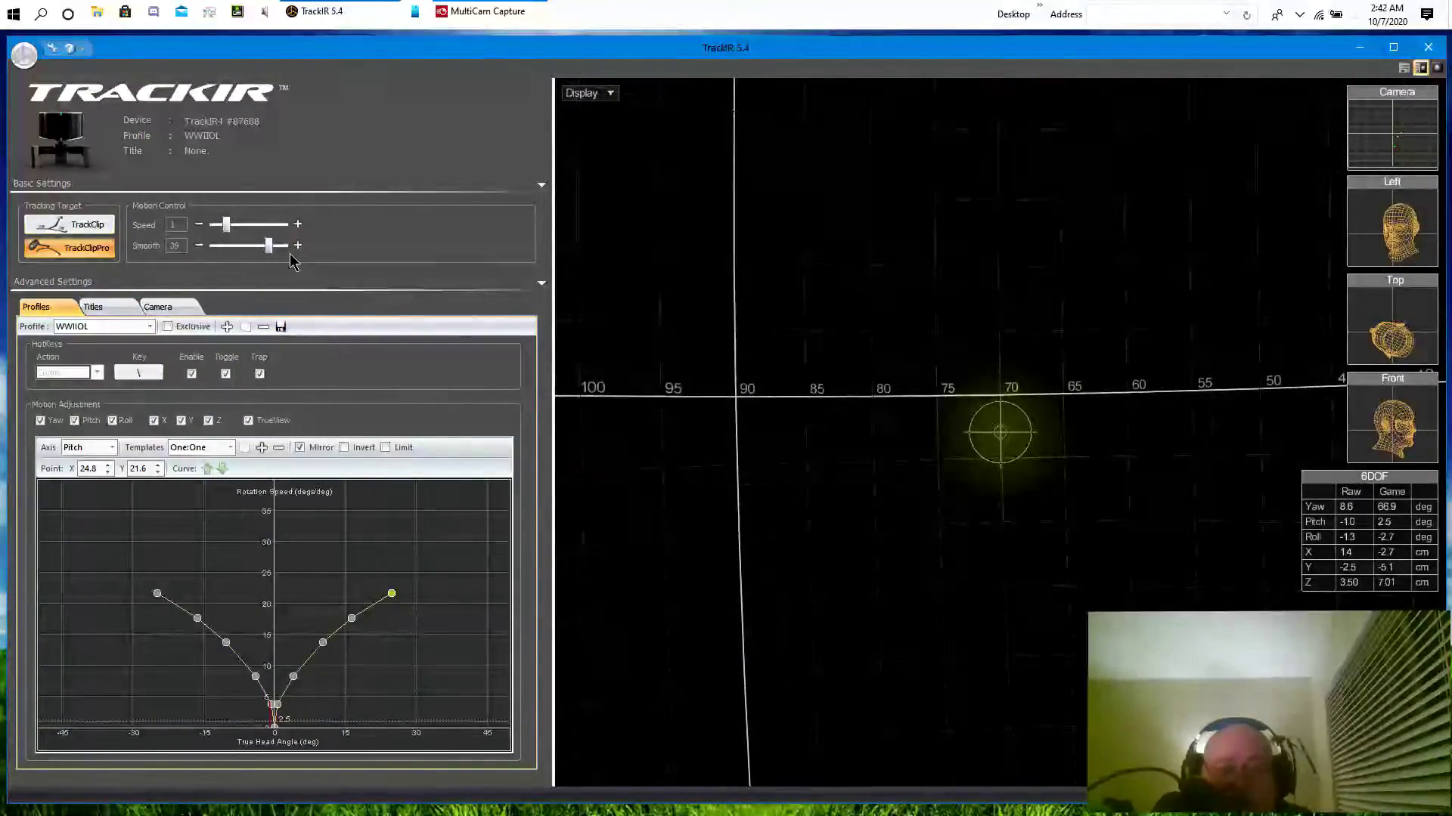
Compare smoothing at 0, then set Smooth to 41 and Speed back to 1
left_click_drag(272, 252, 216, 252)
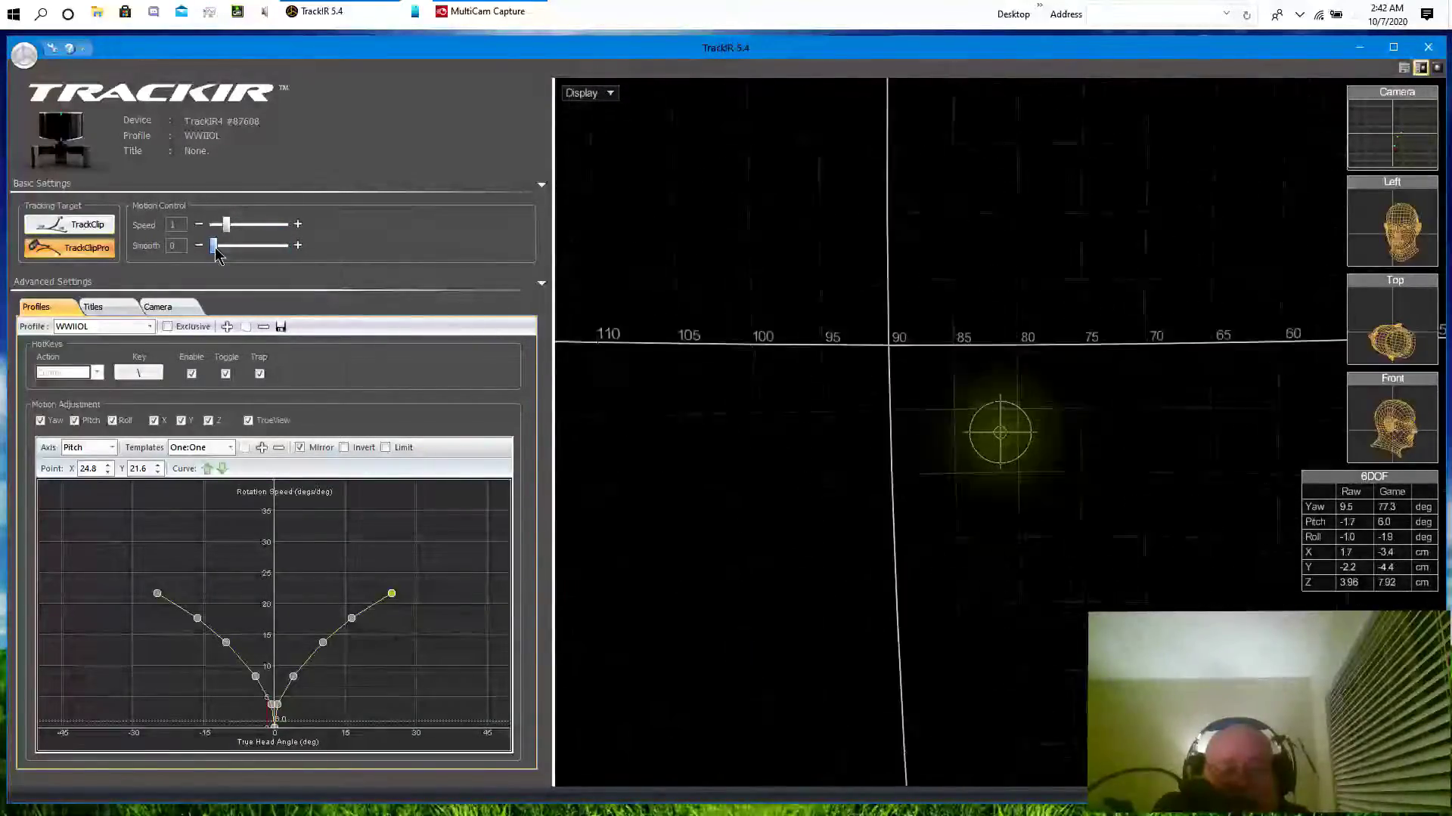
mouse_move(216, 252)
left_mouse_down()
mouse_move(273, 252)
mouse_move(209, 251)
left_mouse_up()
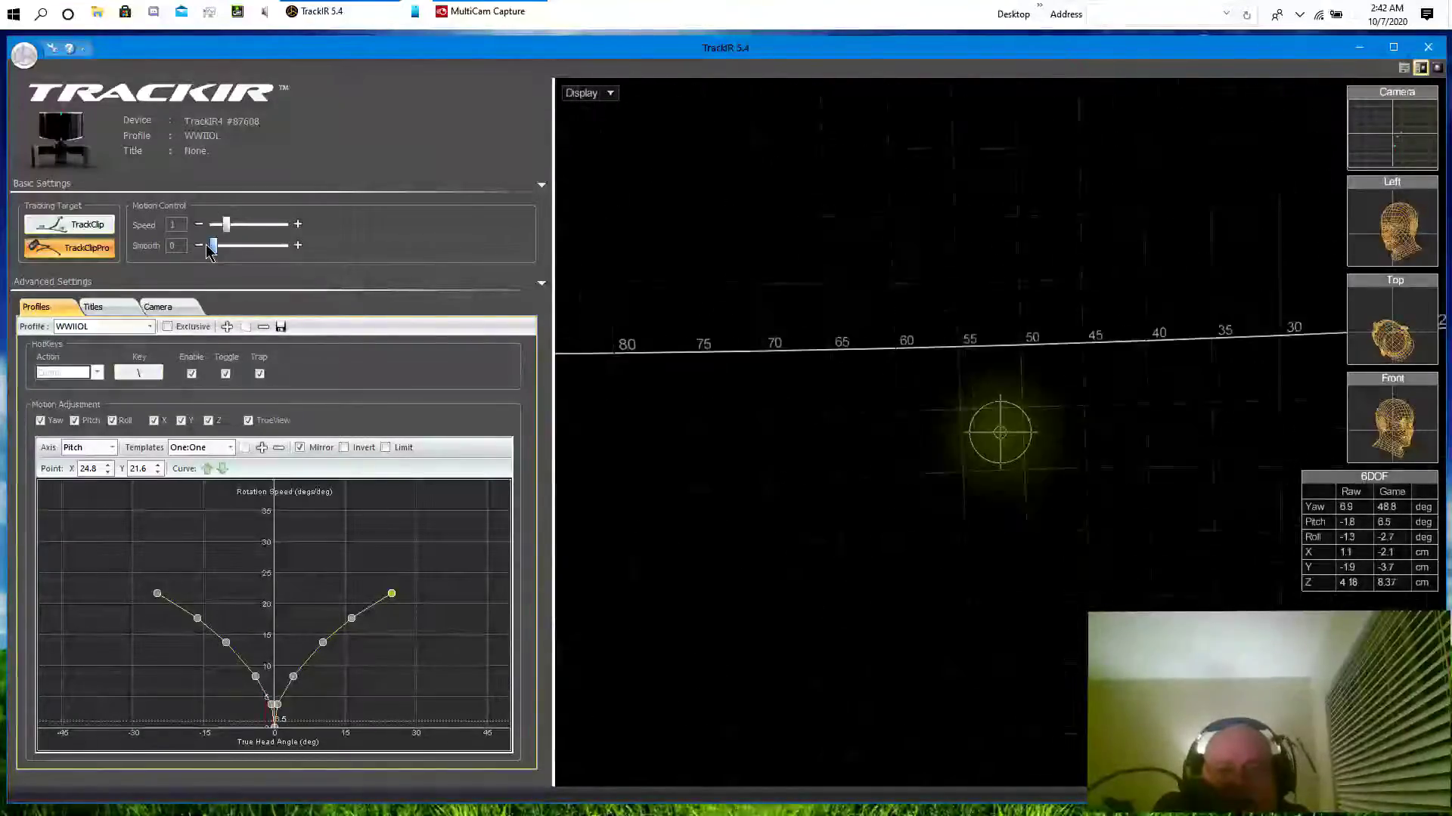
left_click_drag(210, 251, 277, 227)
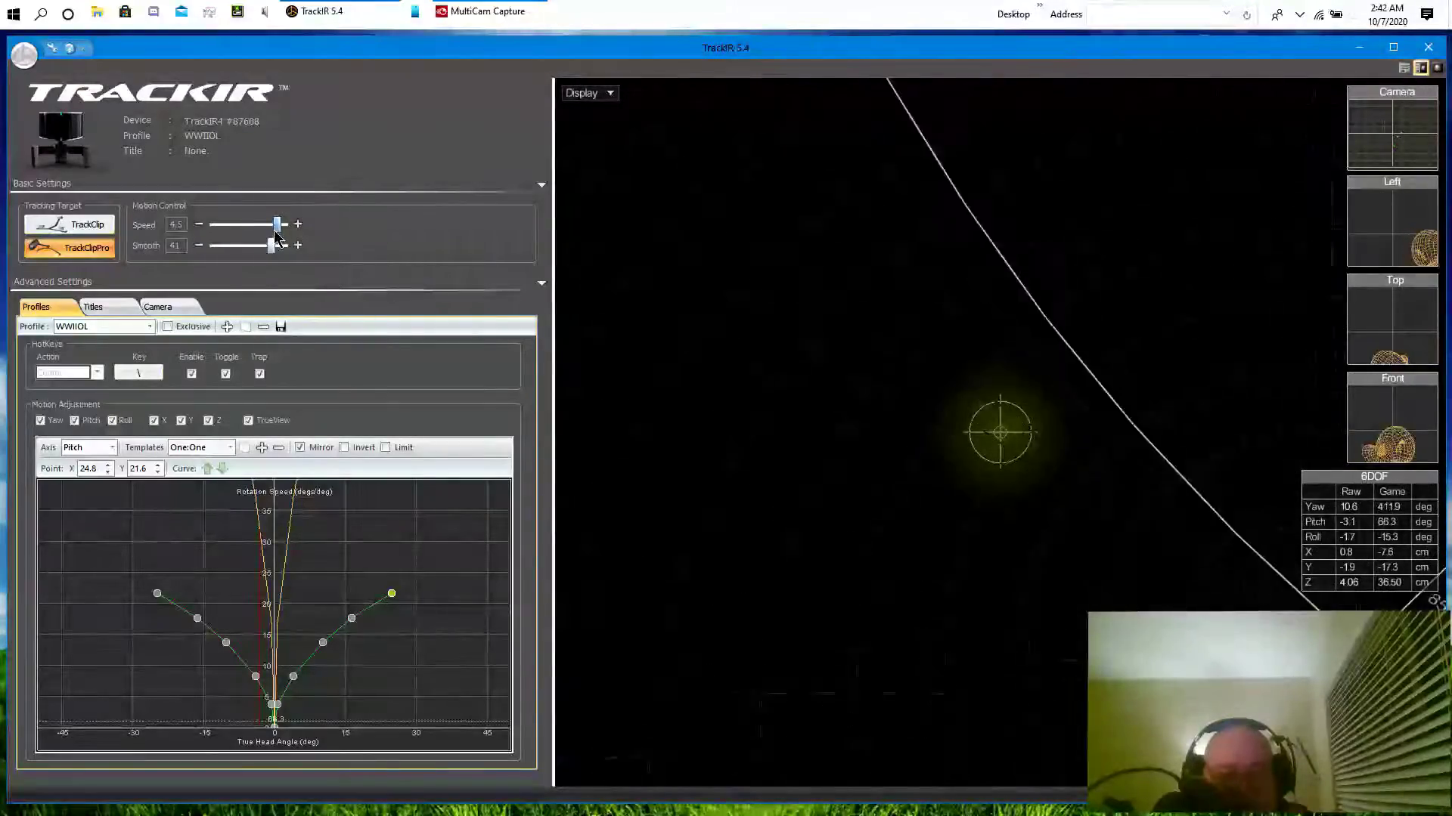
left_click_drag(277, 235, 226, 242)
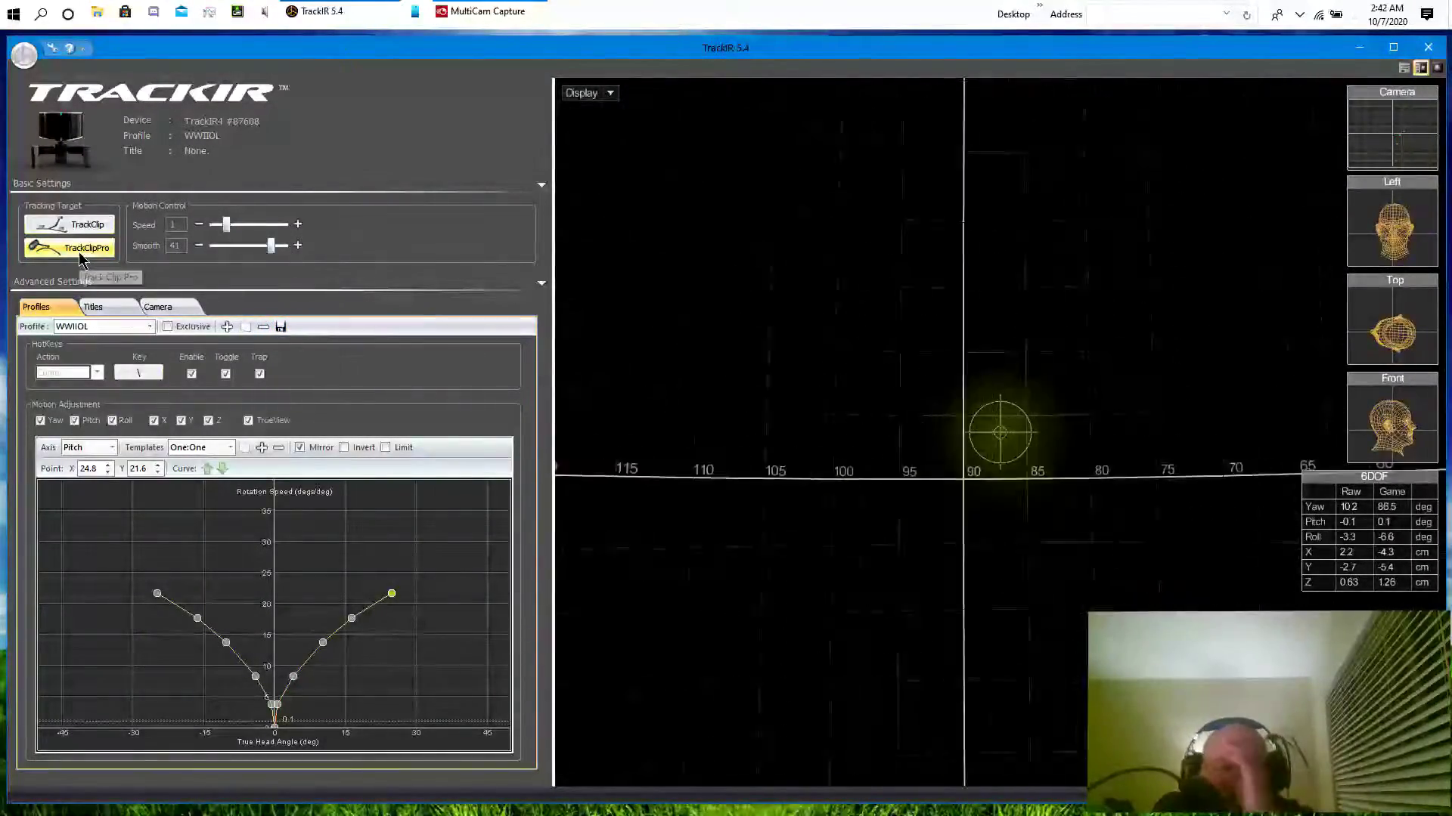
left_click(89, 226)
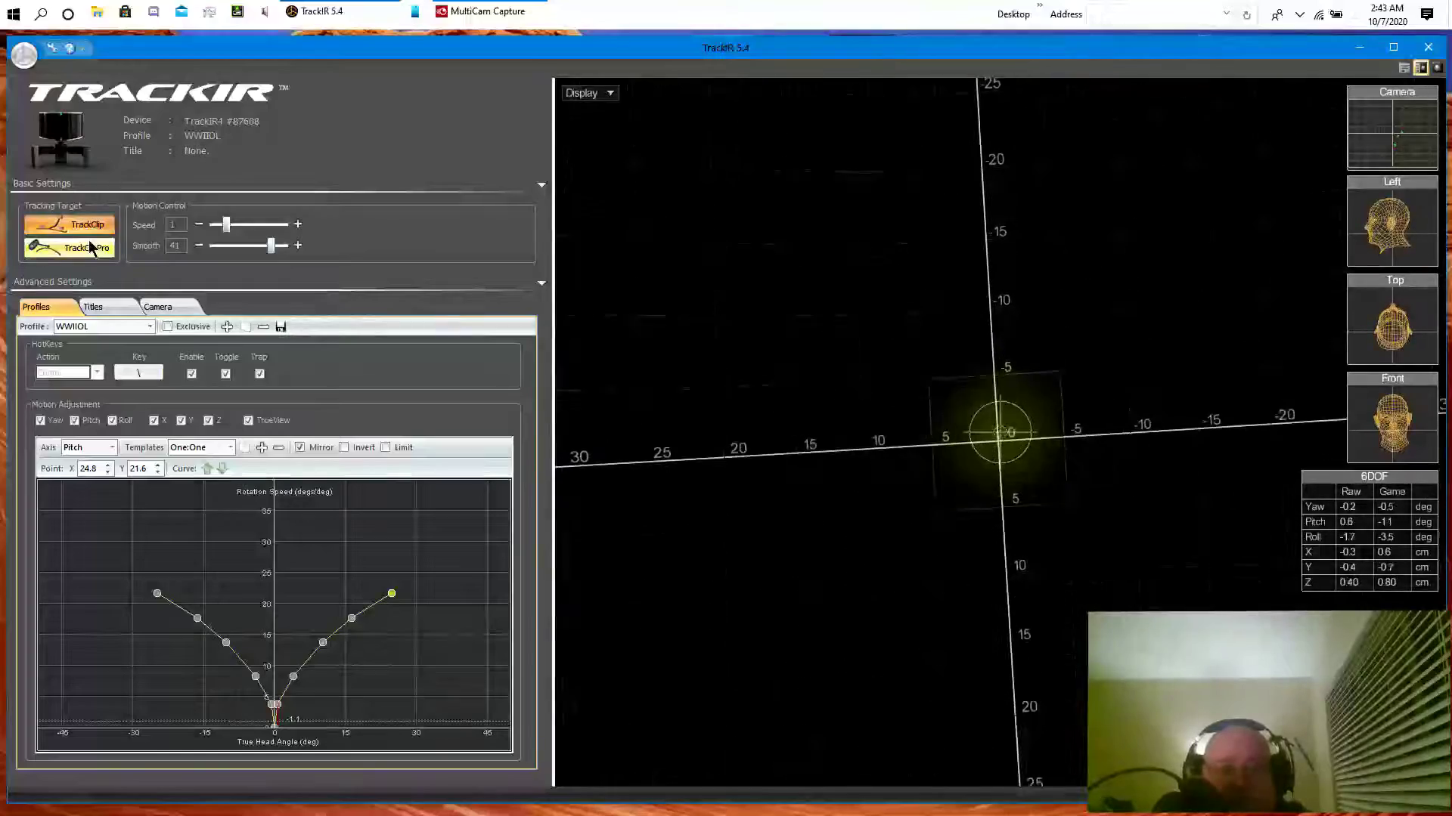
left_click(86, 245)
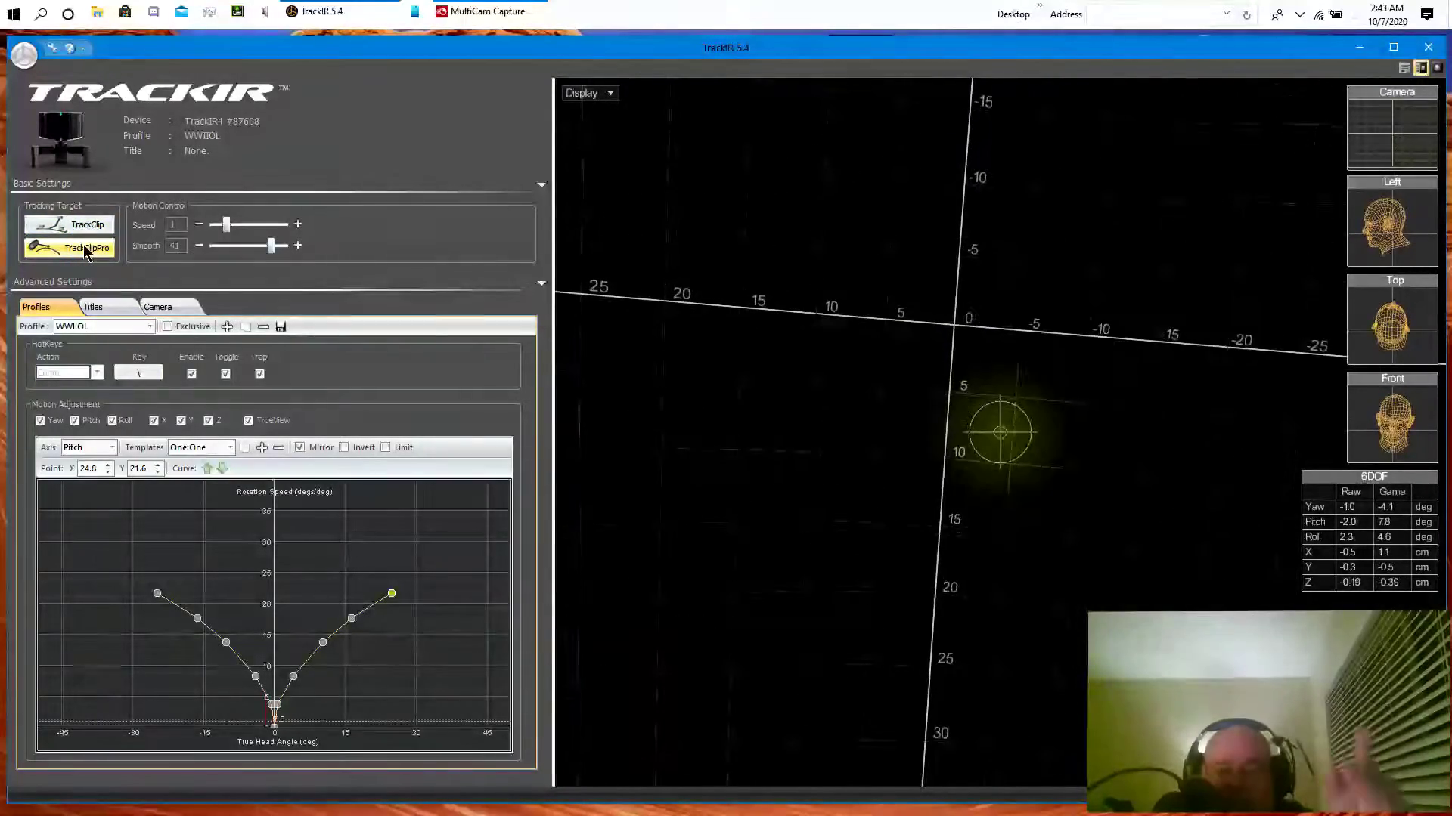
left_click(85, 248)
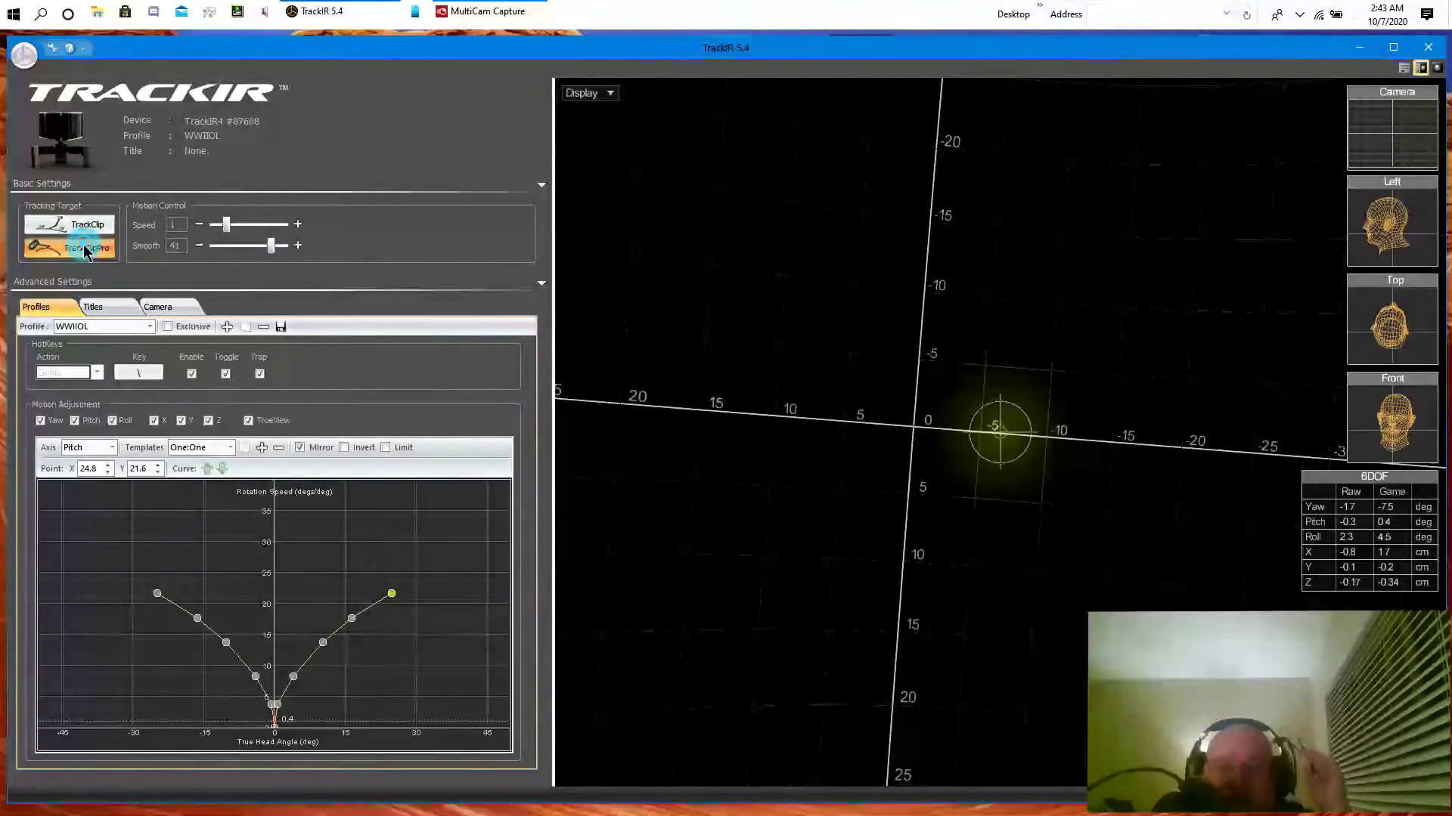
Make the WWIIOL profile exclusive and leave the pitch curve on its current template
left_click(166, 326)
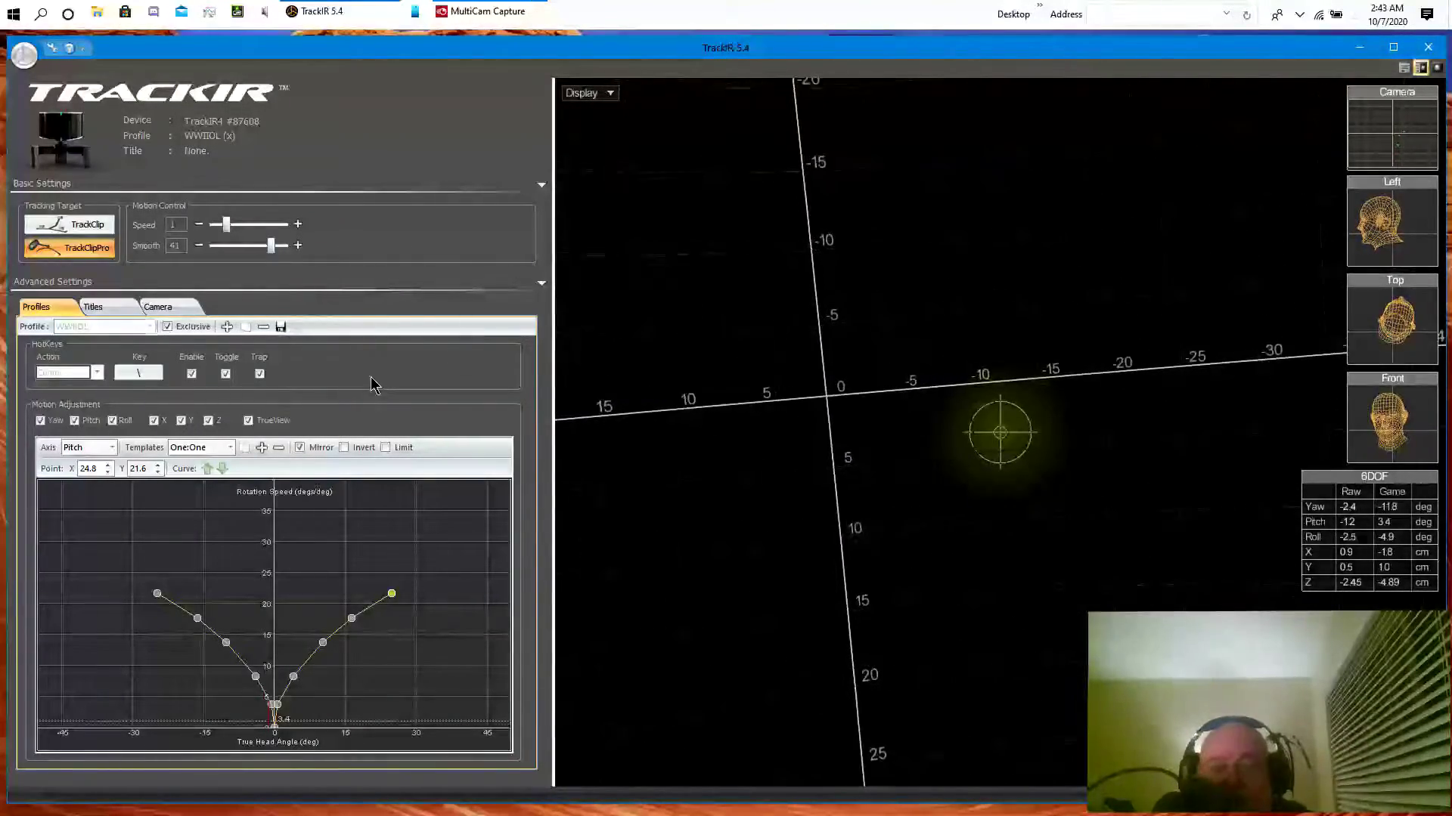
left_click(231, 449)
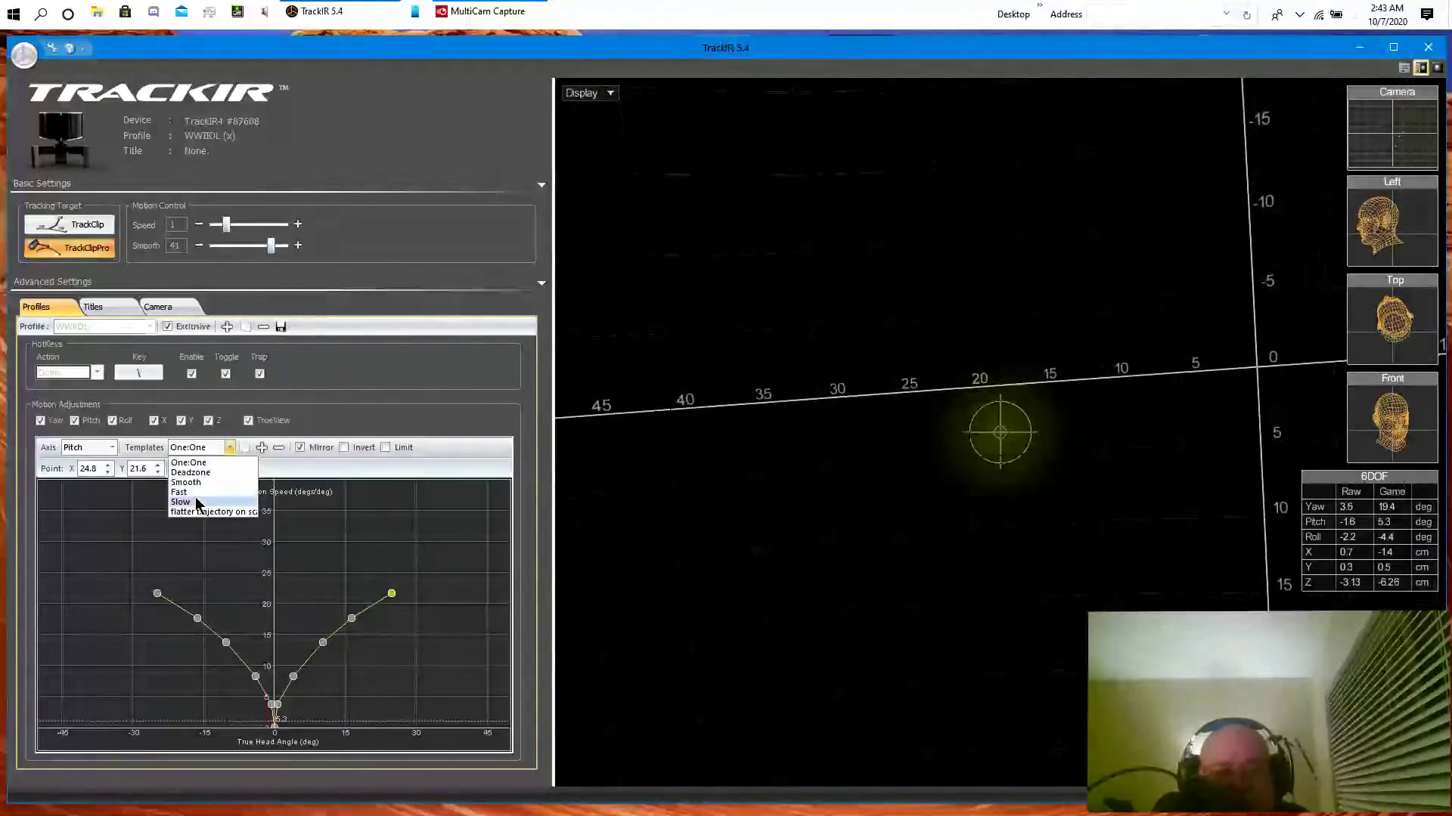
left_click(417, 374)
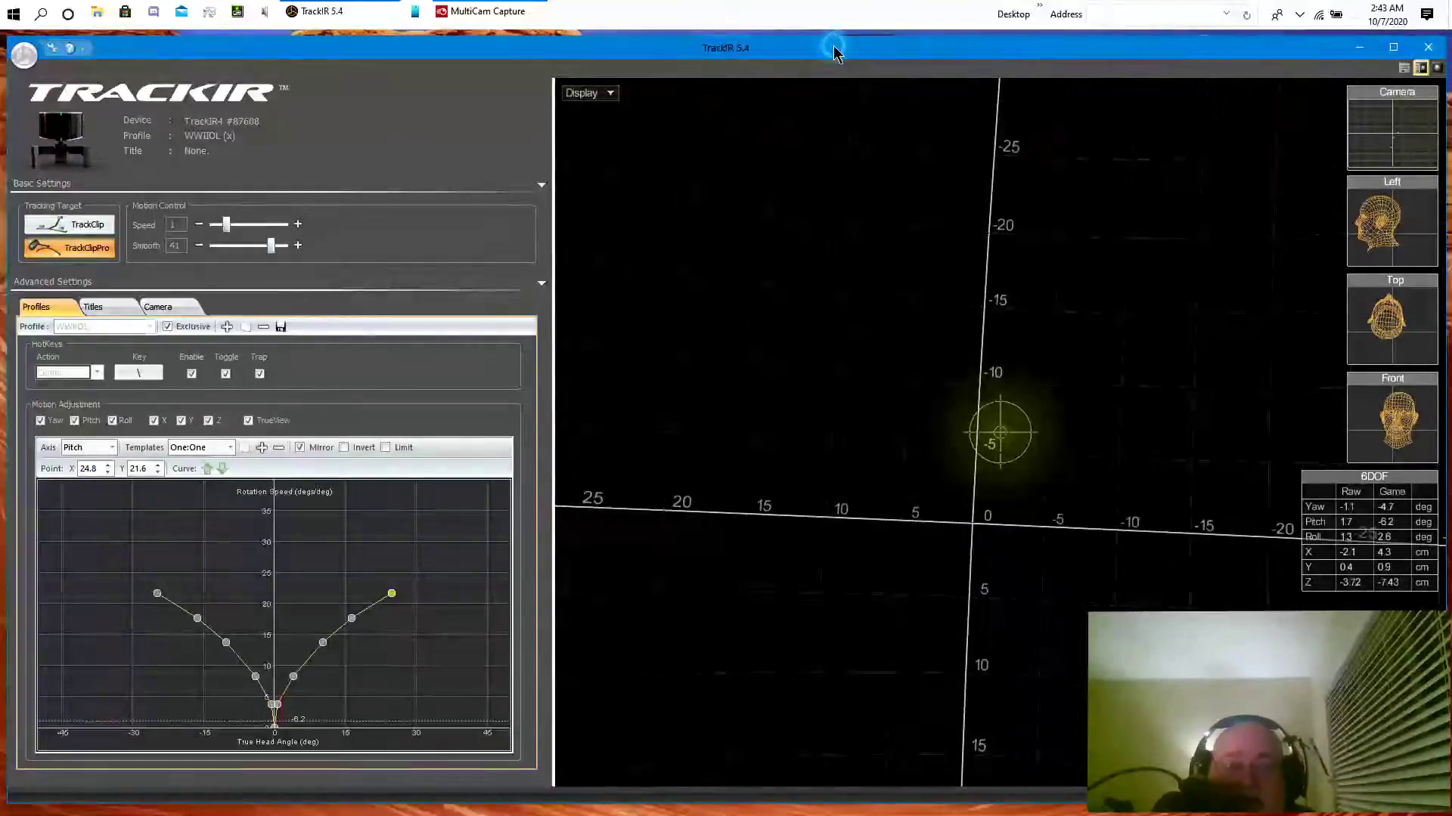
left_click_drag(833, 48, 834, 40)
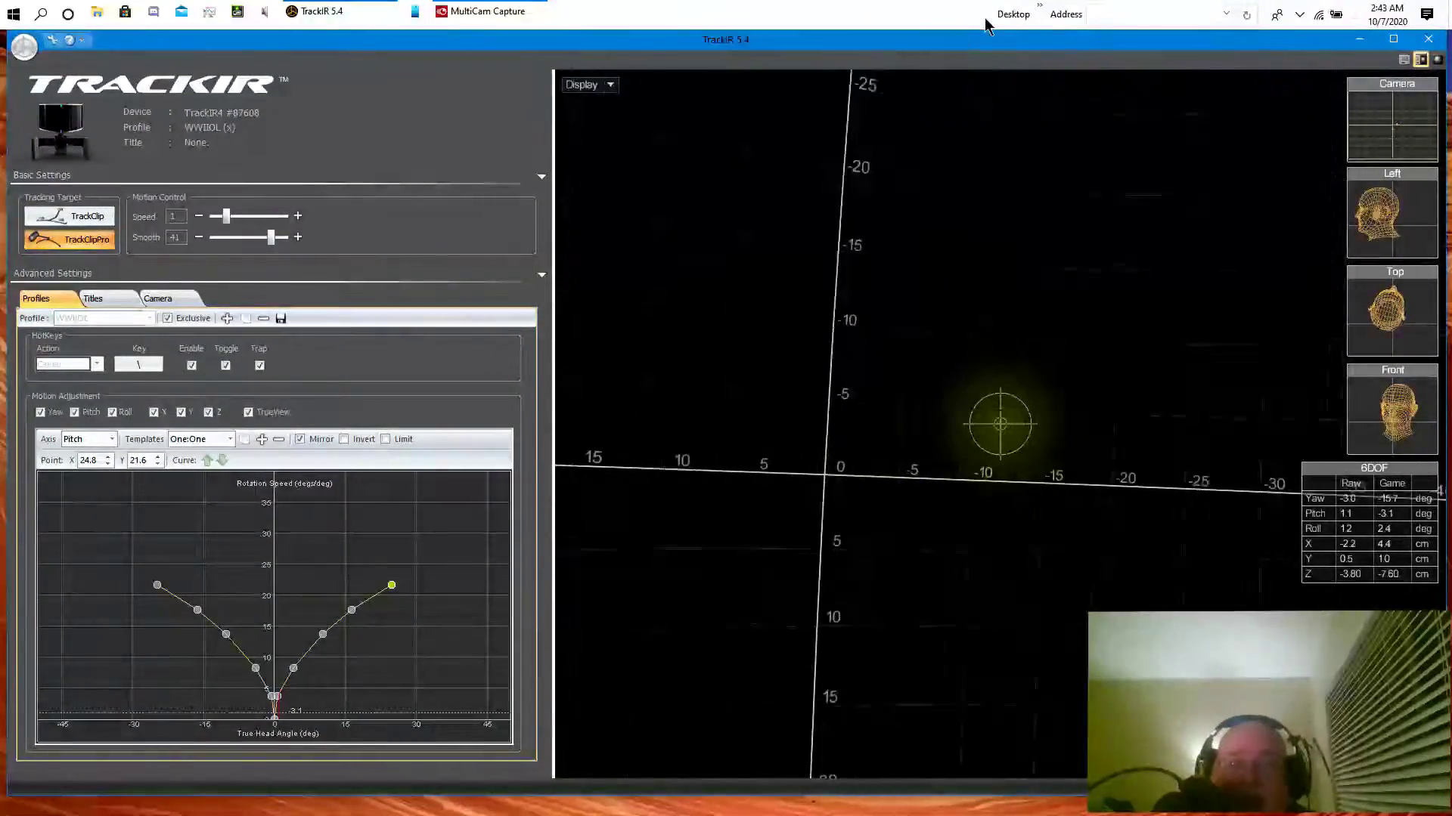
Minimize TrackIR and launch Practice Offline from the Start menu's Cornered Rat Software folder
left_click(1357, 42)
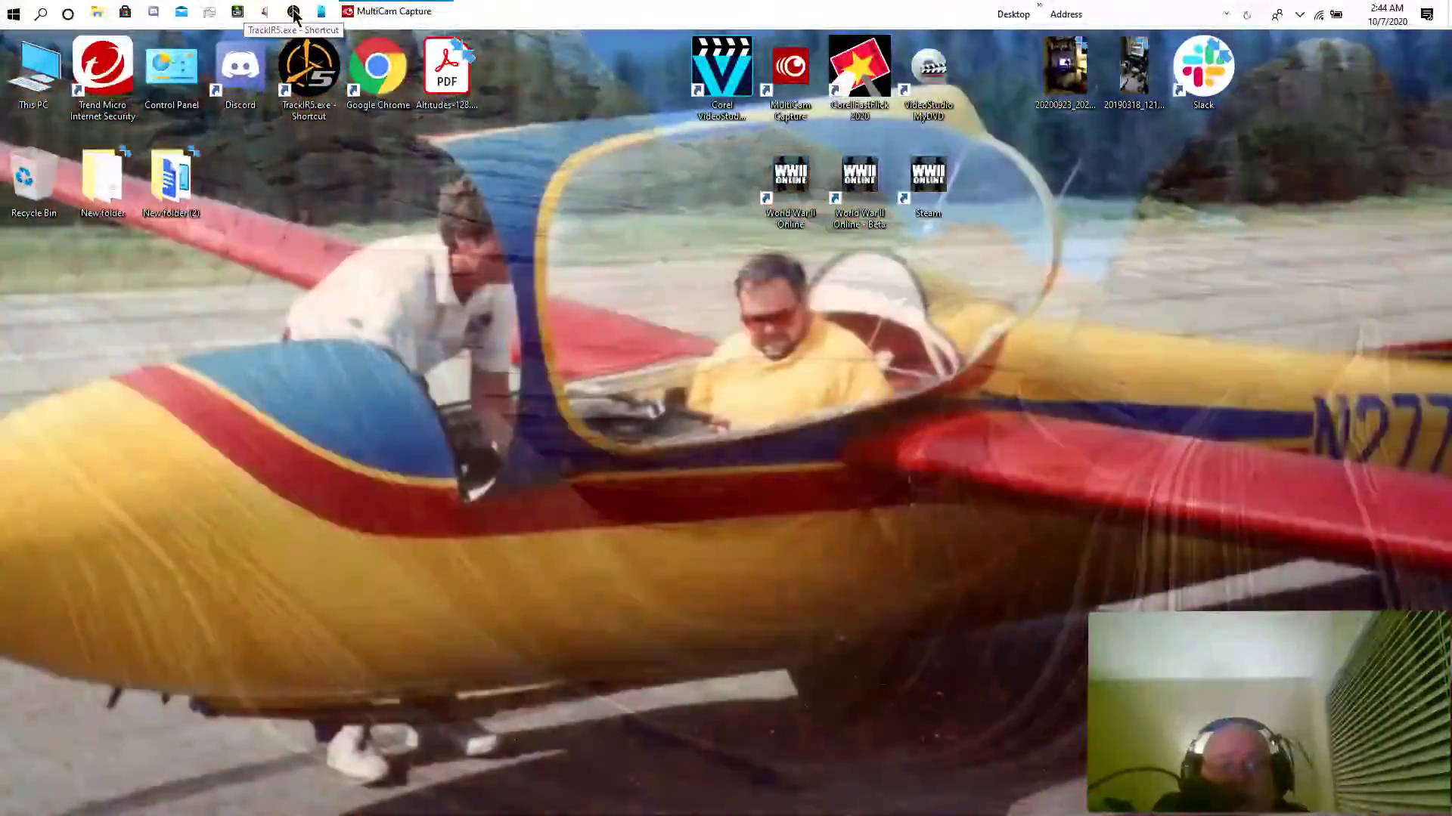
mouse_move(364, 12)
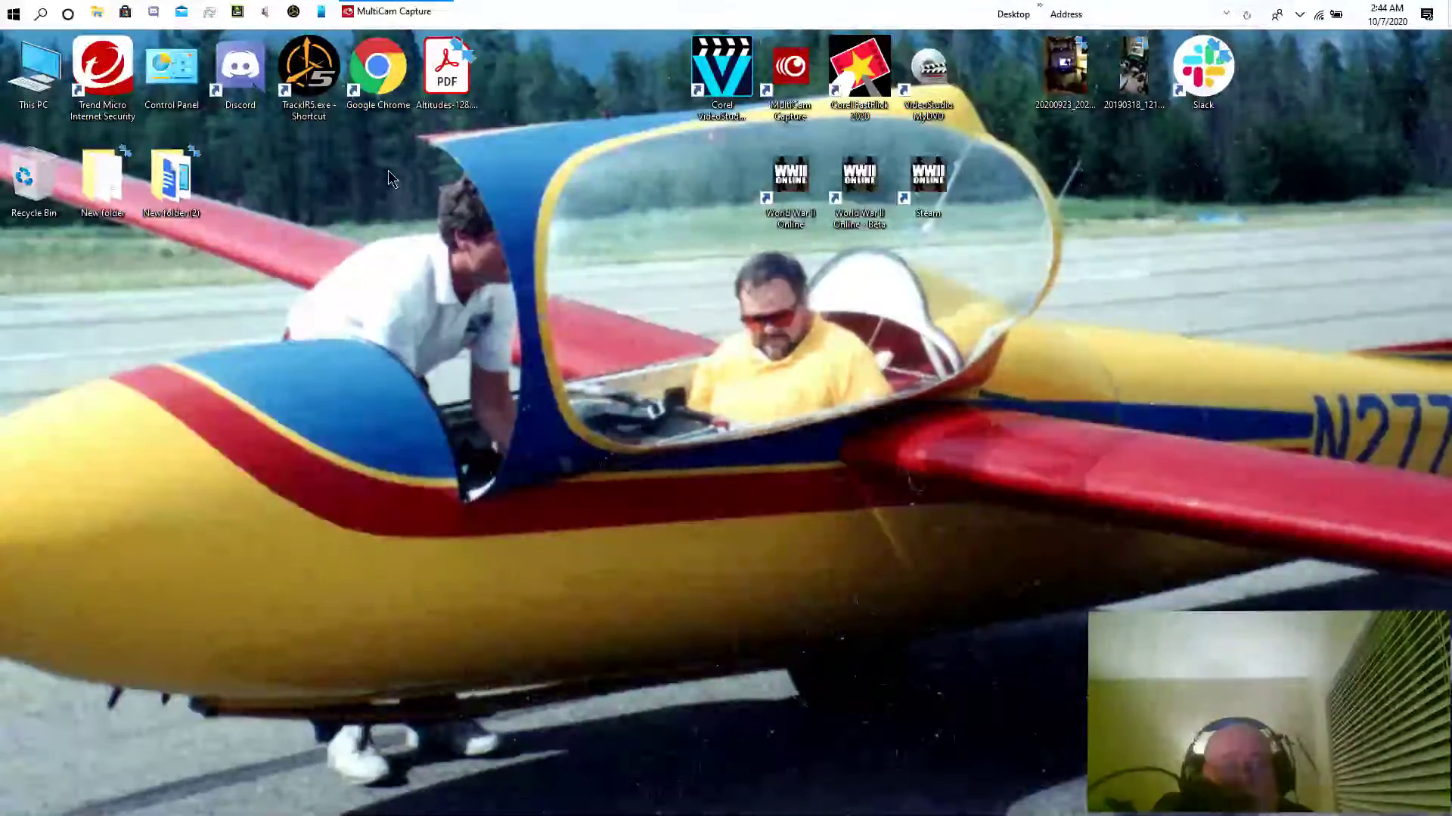
left_click(15, 14)
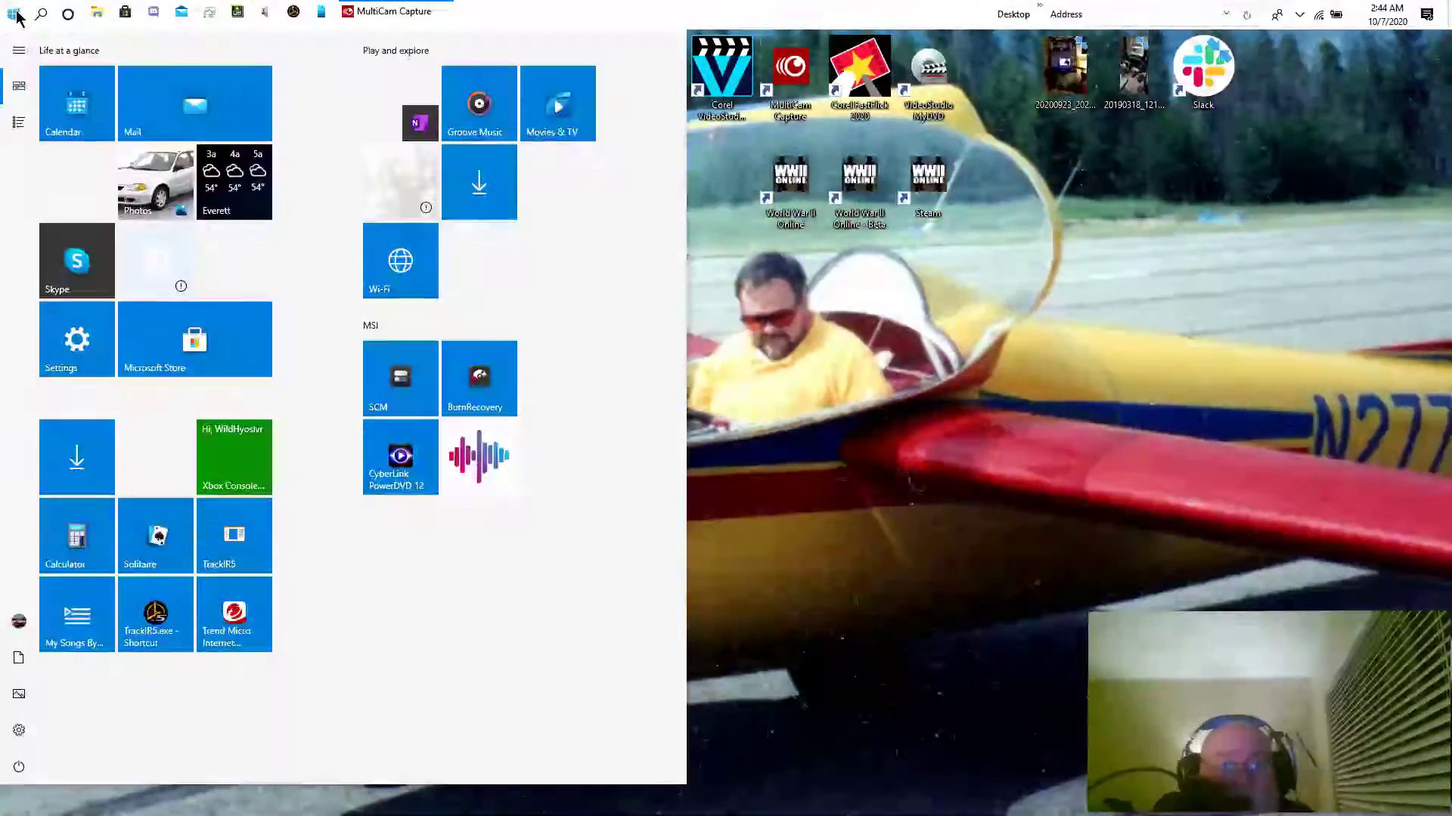
mouse_move(19, 123)
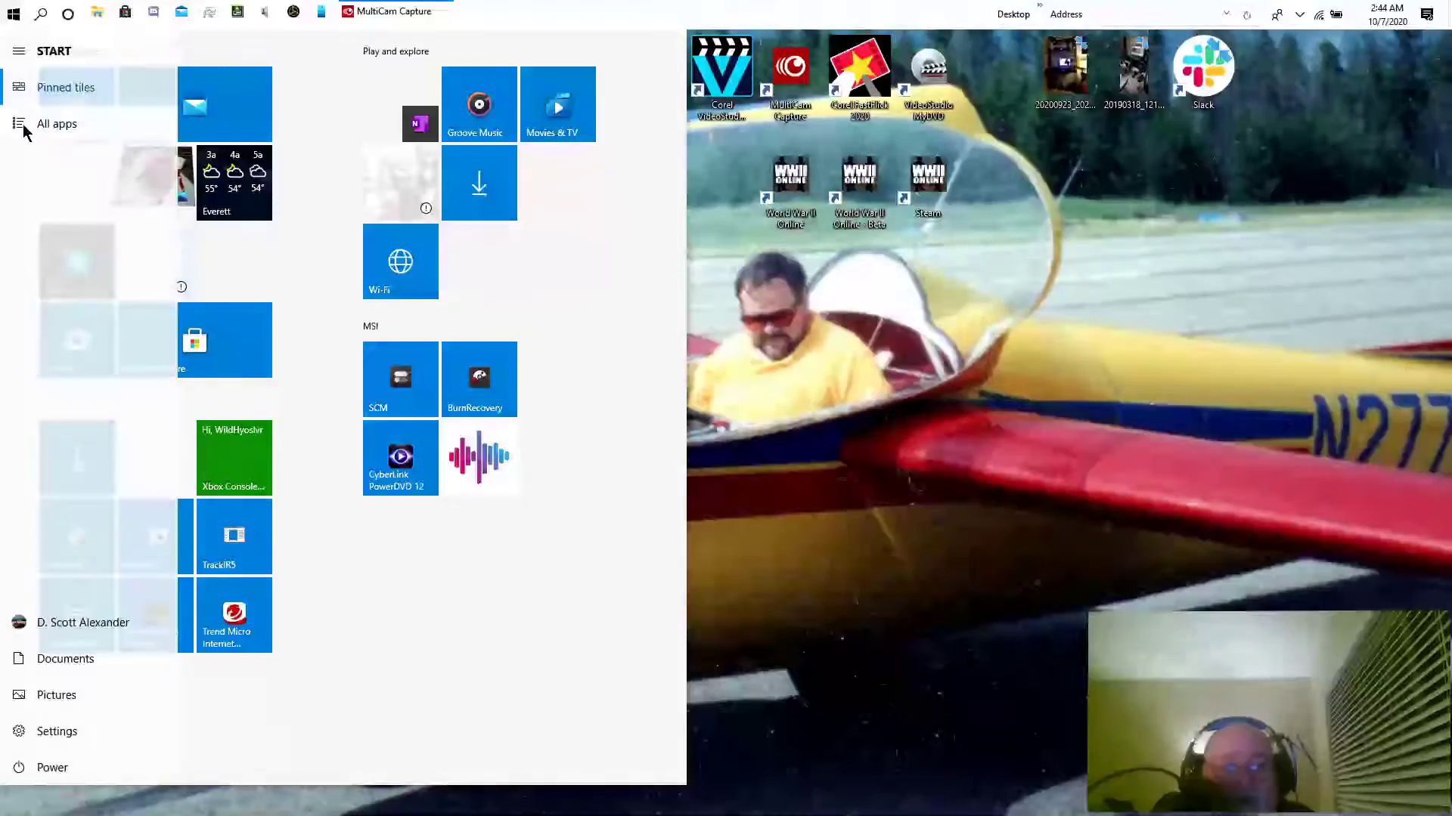
left_click(71, 131)
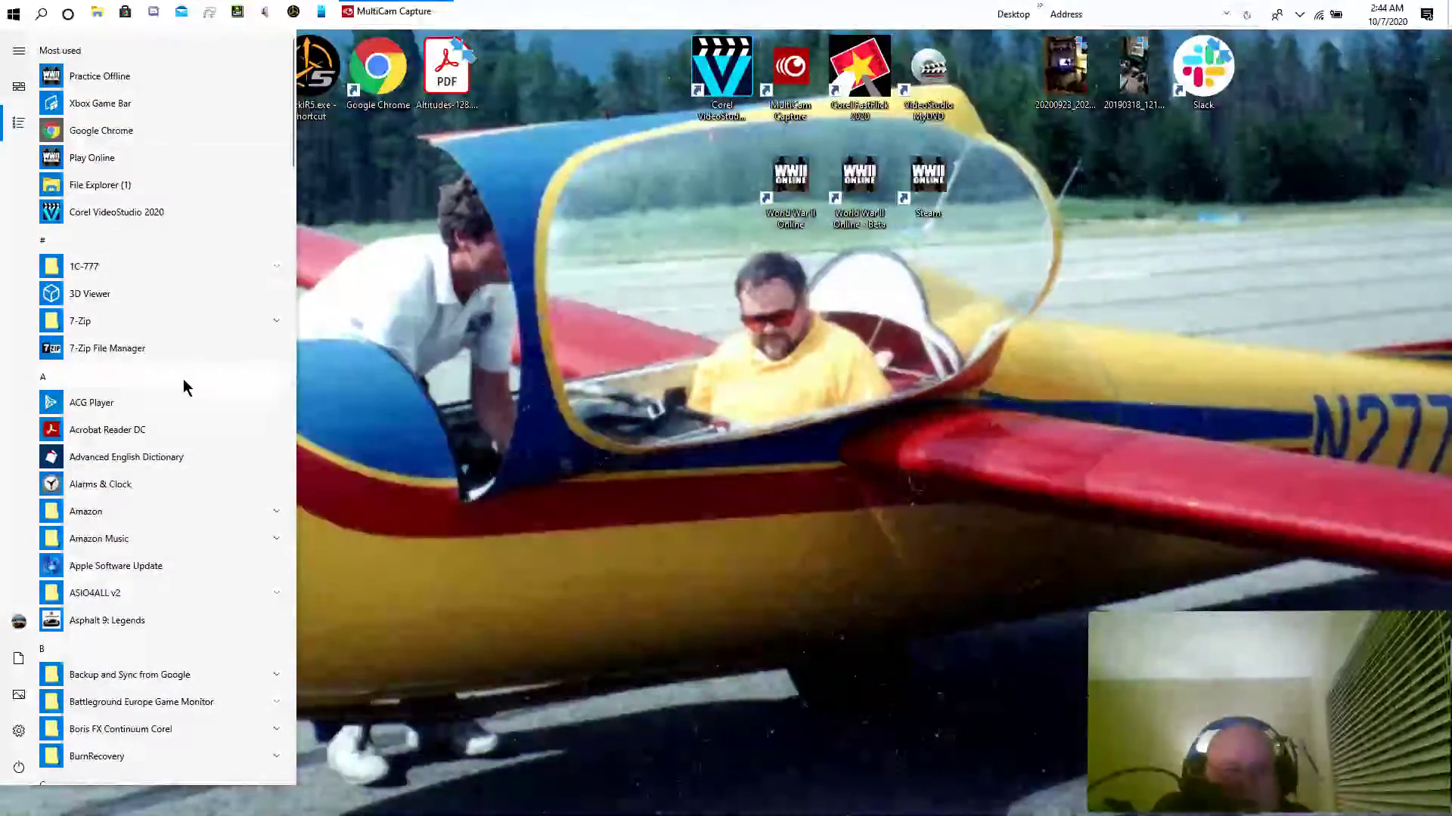
scroll(166, 469, "down", 5)
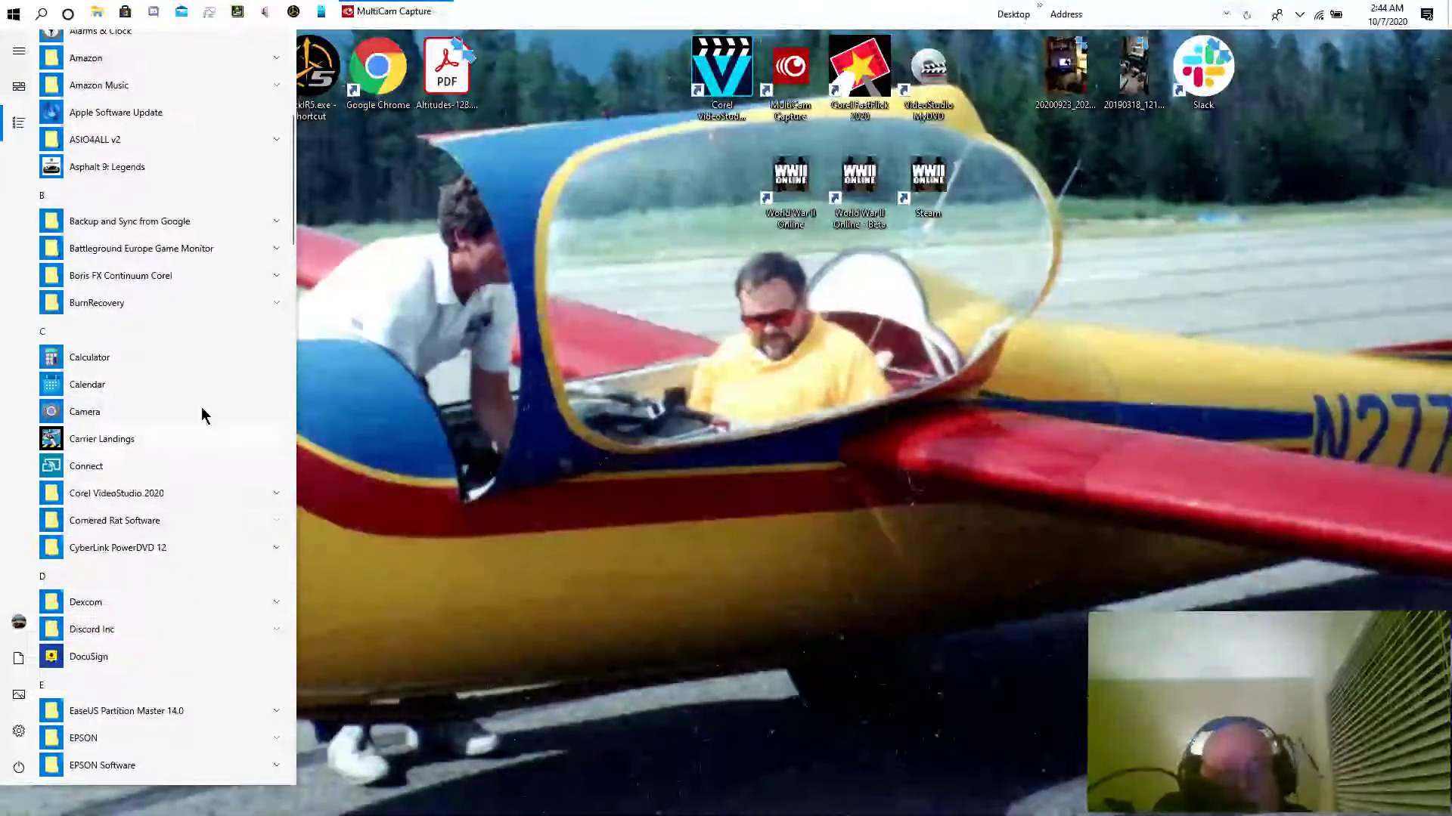
scroll(241, 309, "down", 2)
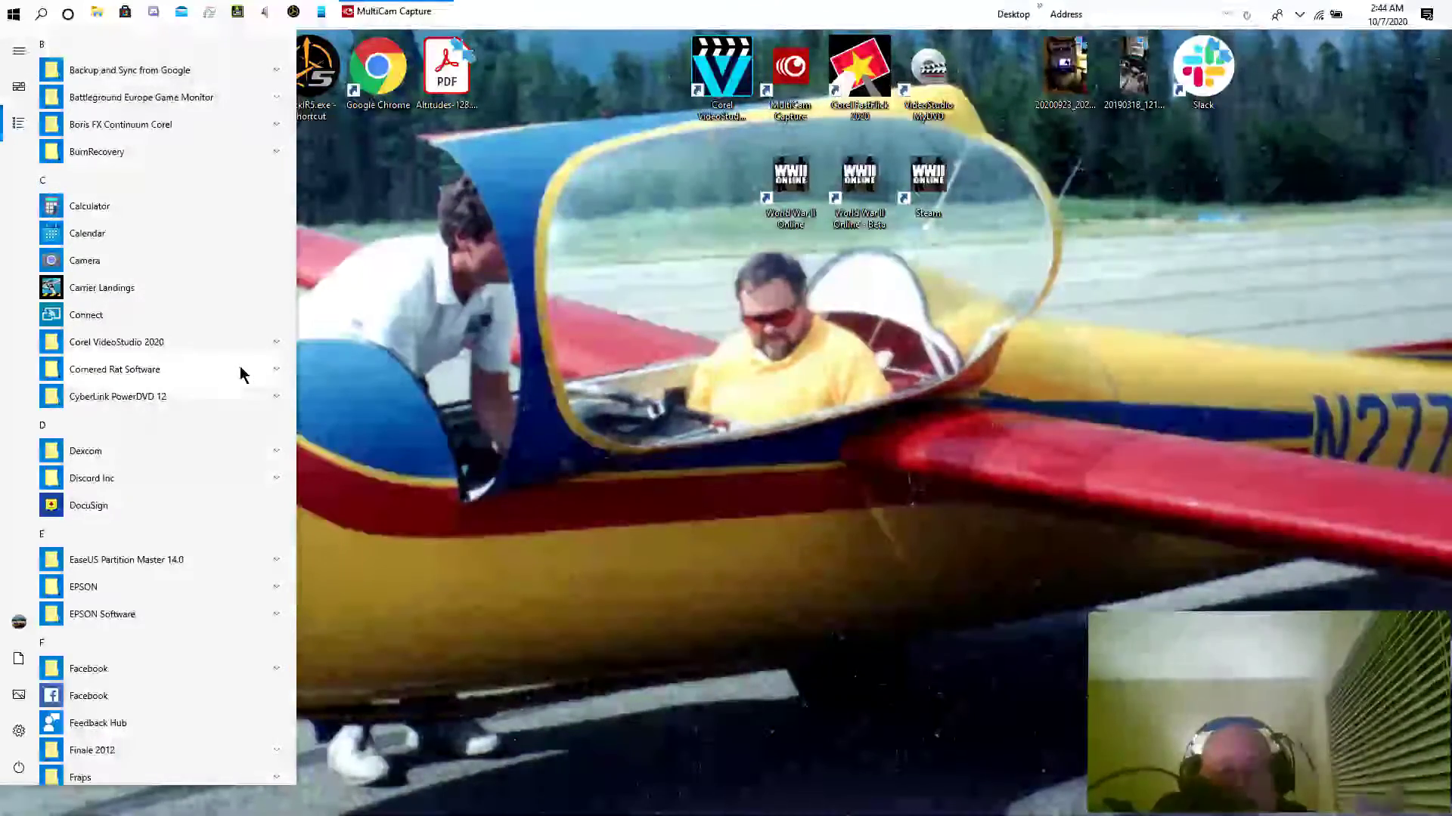
left_click(166, 380)
scroll(235, 506, "down", 3)
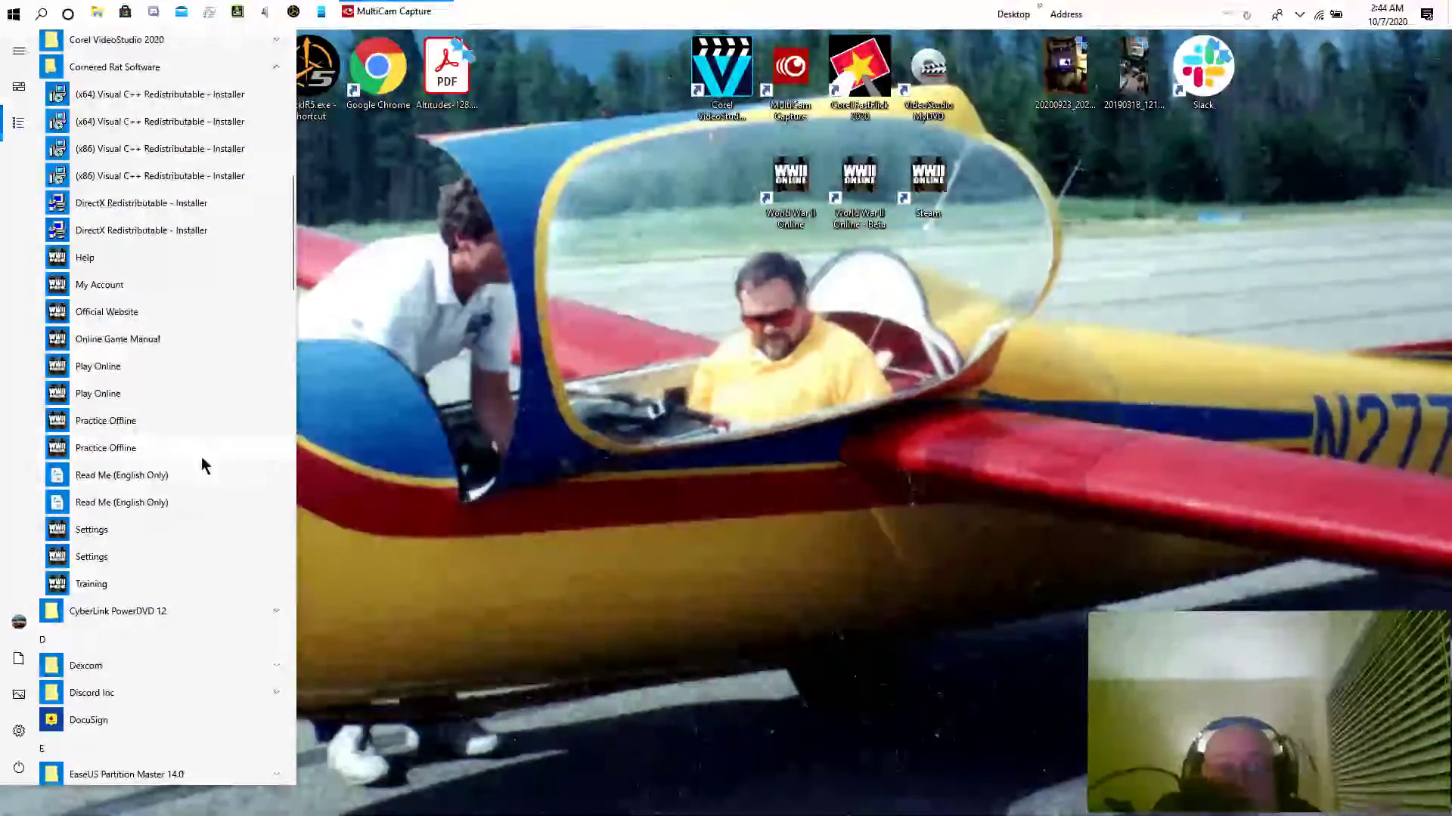
left_click(117, 421)
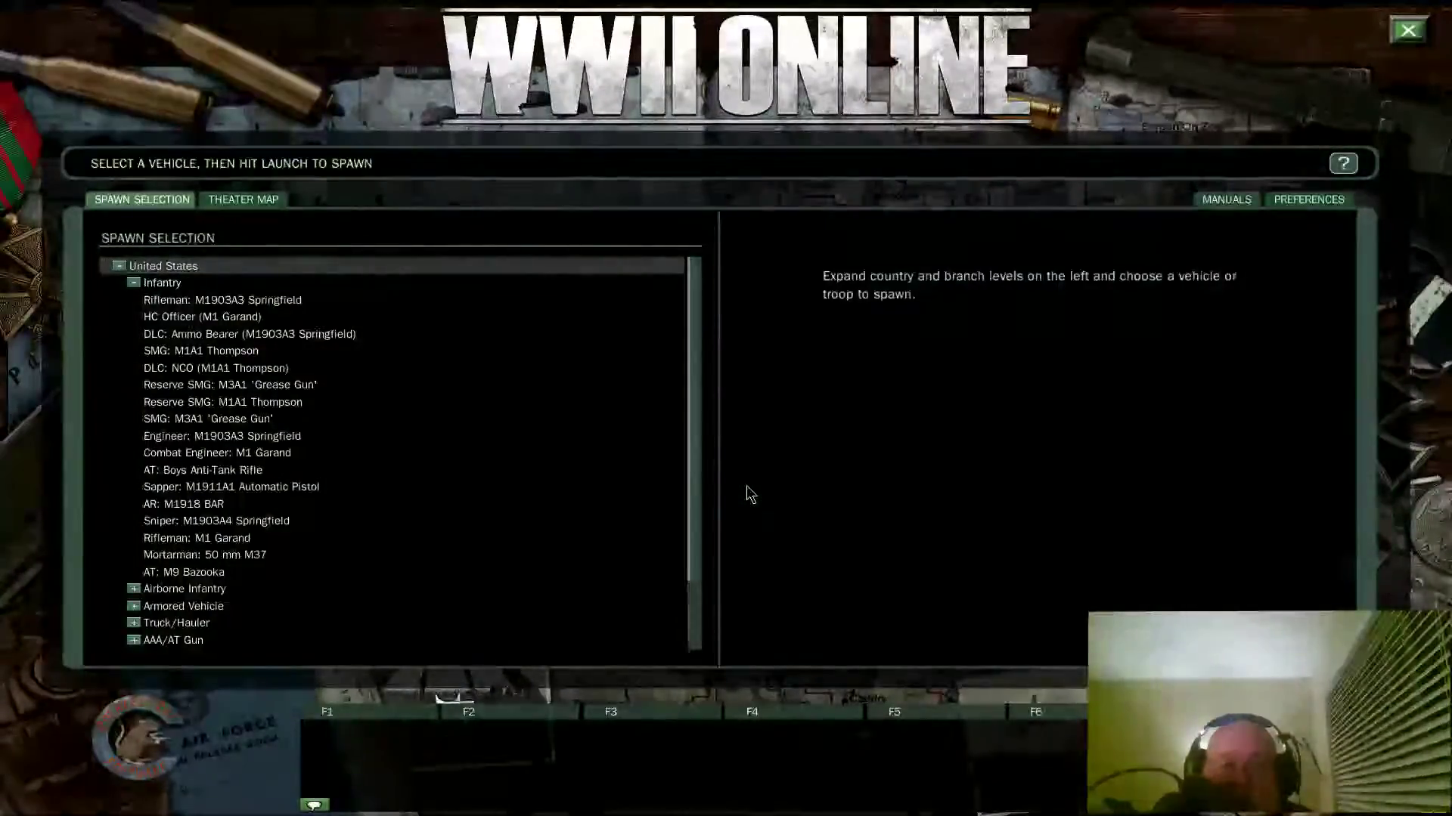
Choose the United States Fighter P-38F Lightning as the spawn aircraft
left_click(135, 282)
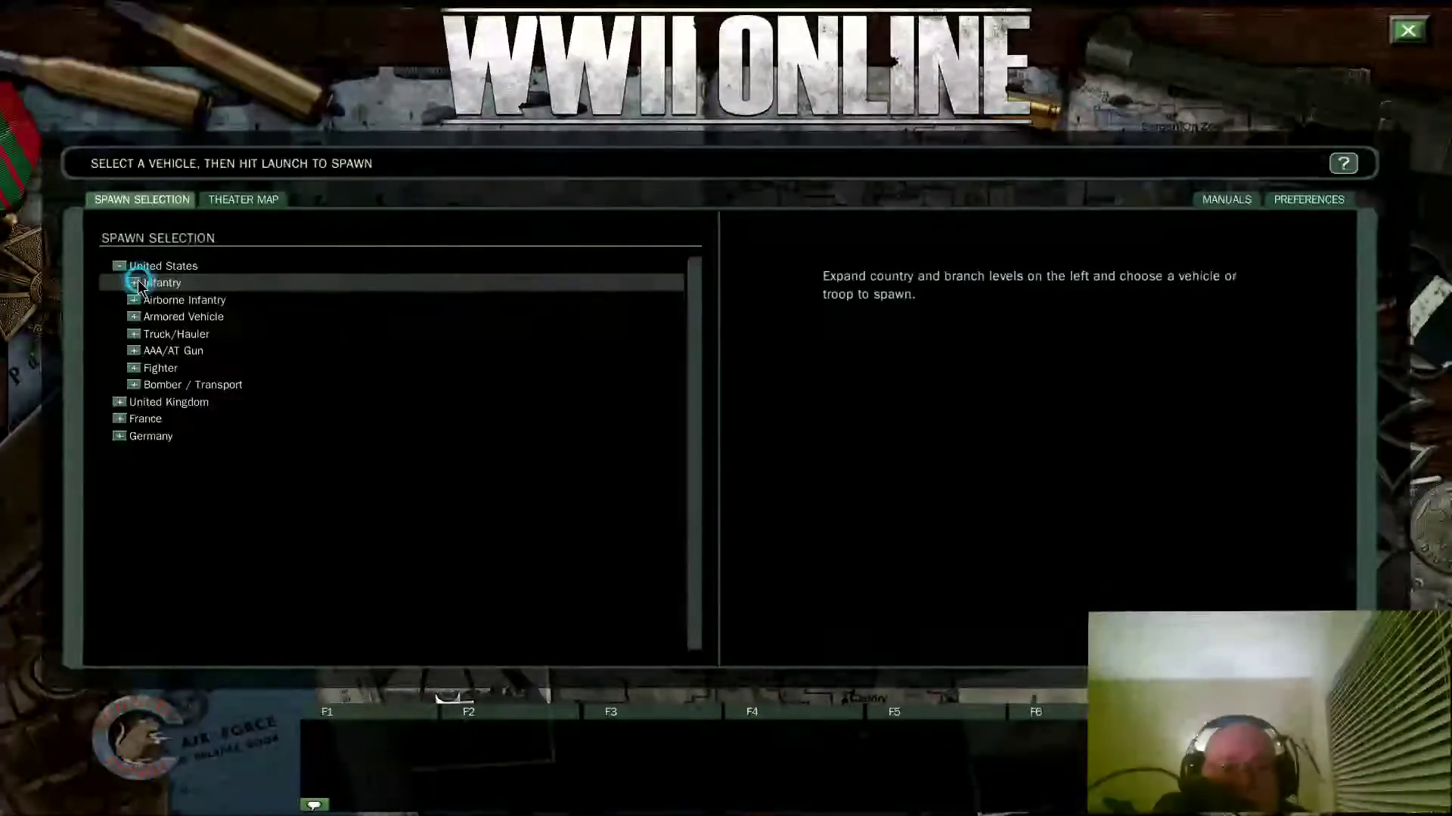
left_click(134, 368)
left_click(152, 385)
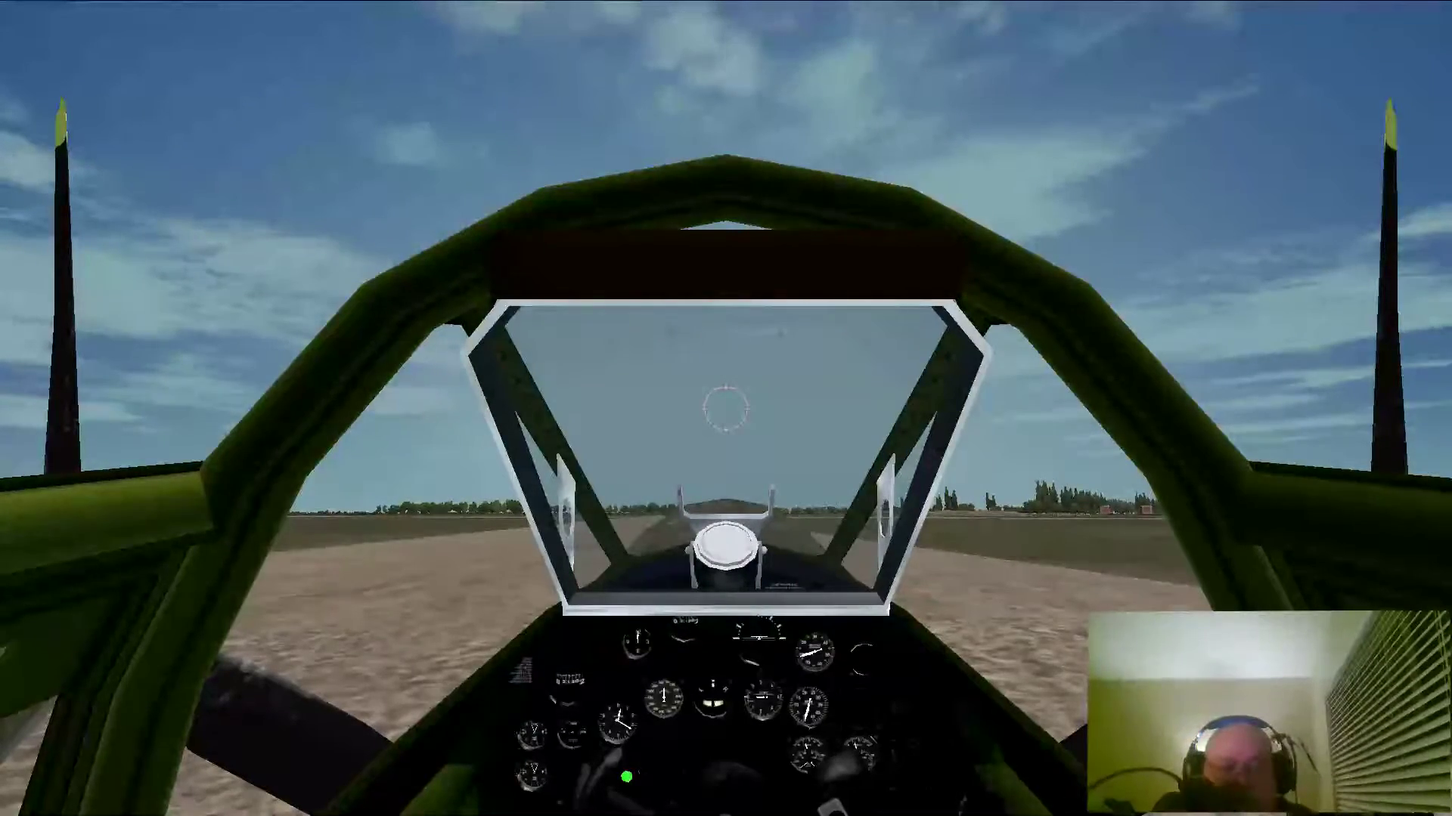
Check the KEYMAPPER tab on the map screen, then open the keymapper with P
key("m")
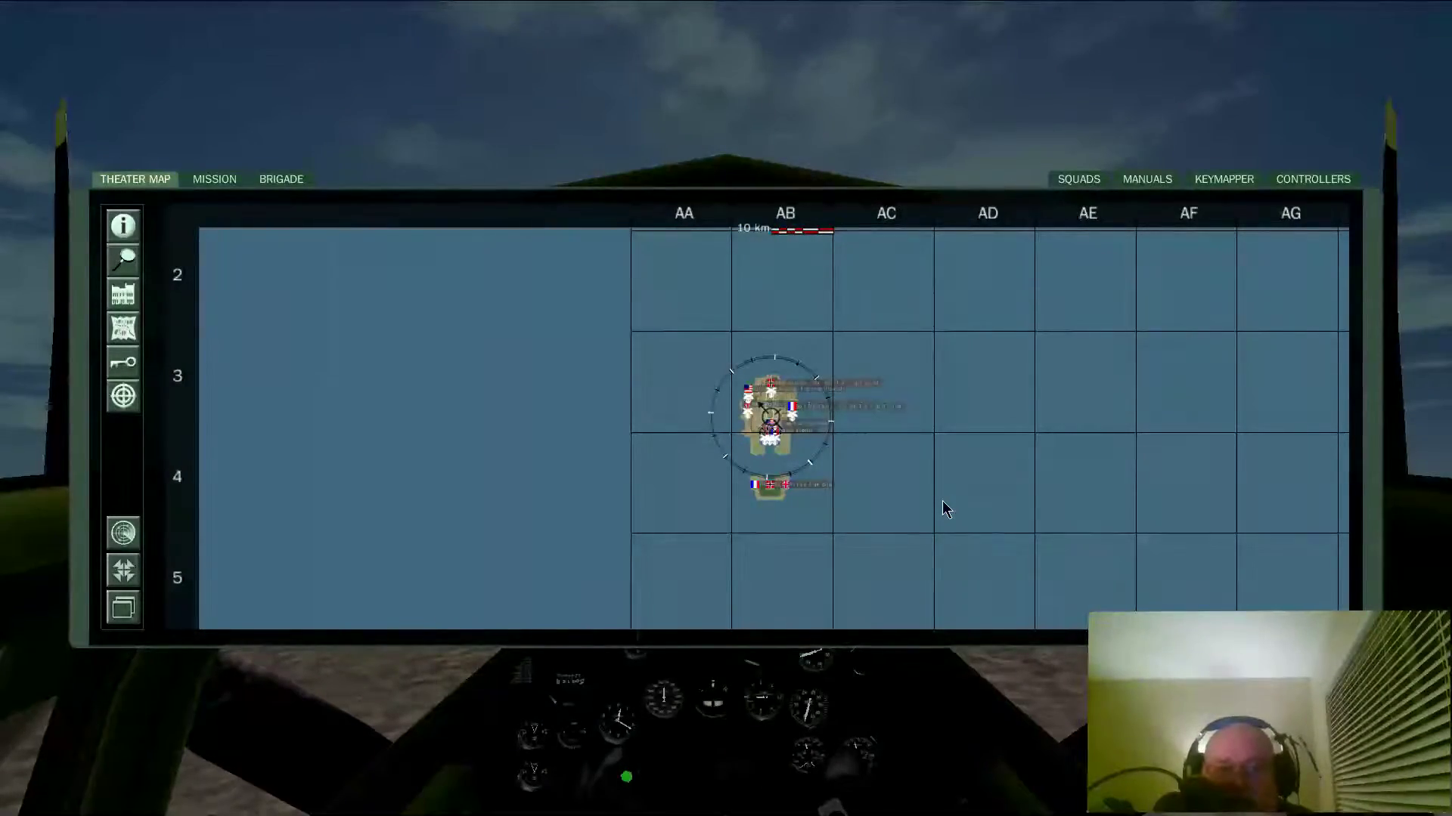
left_click(1224, 186)
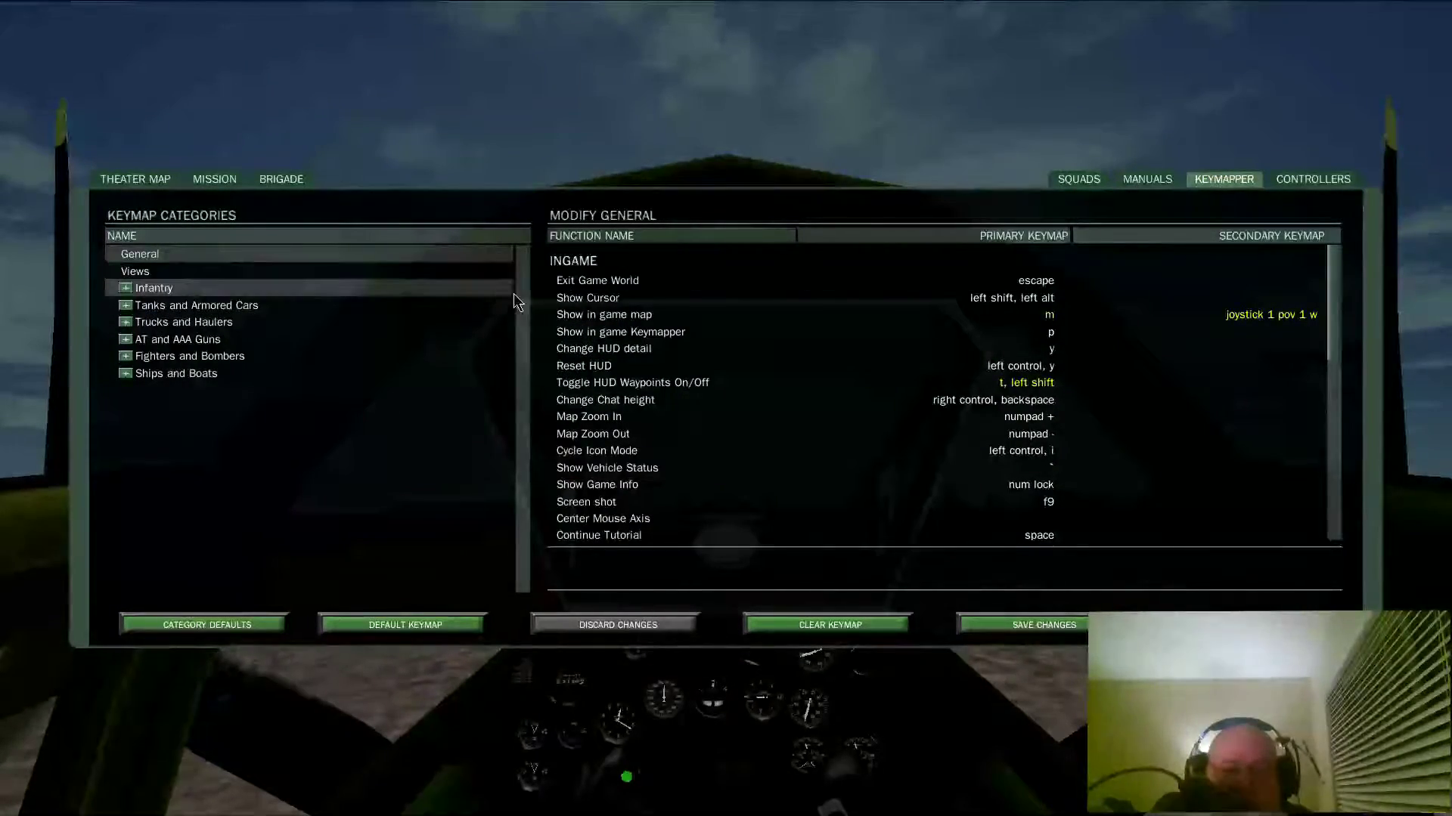
left_click(135, 182)
key("m")
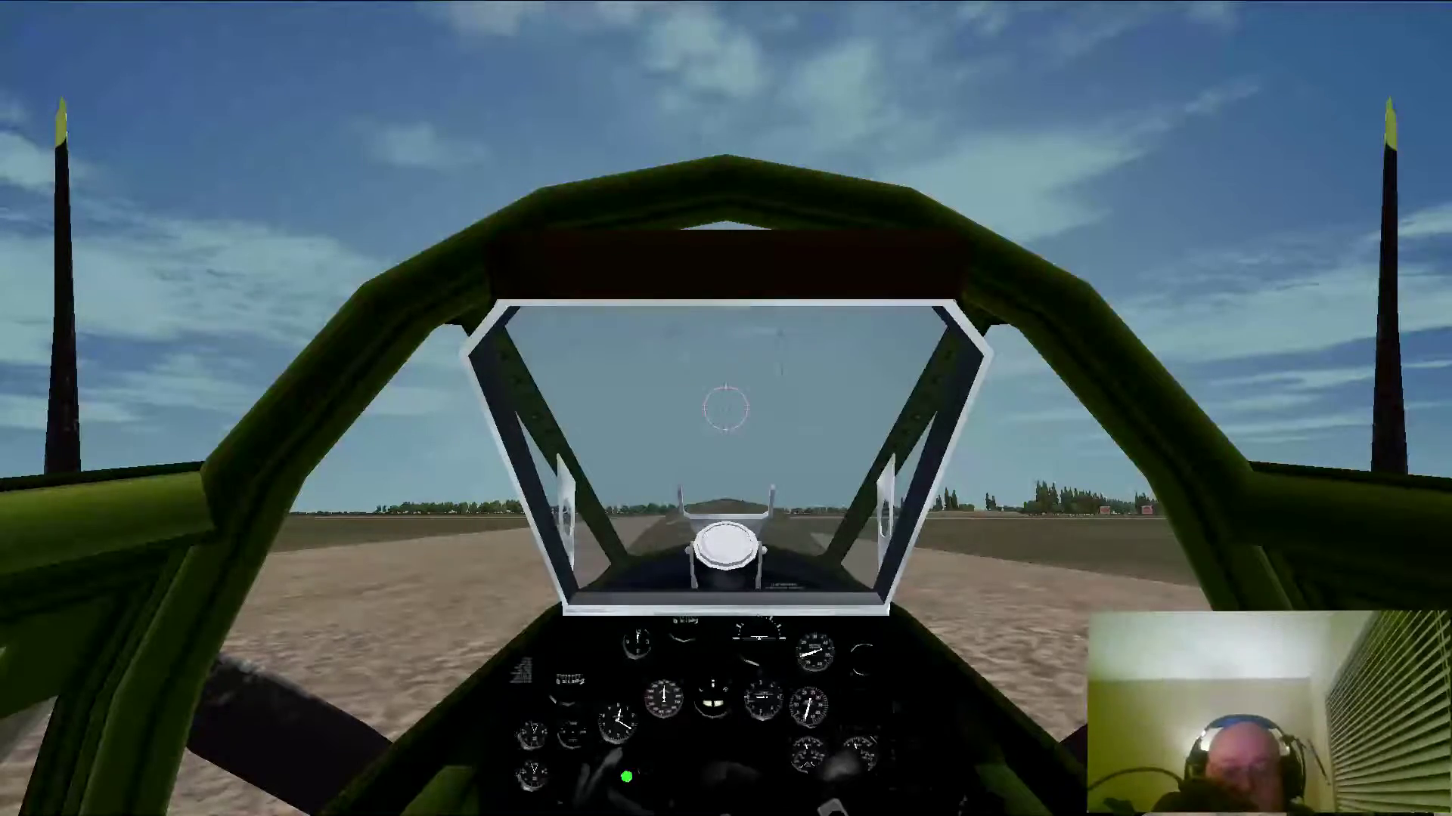
key("p")
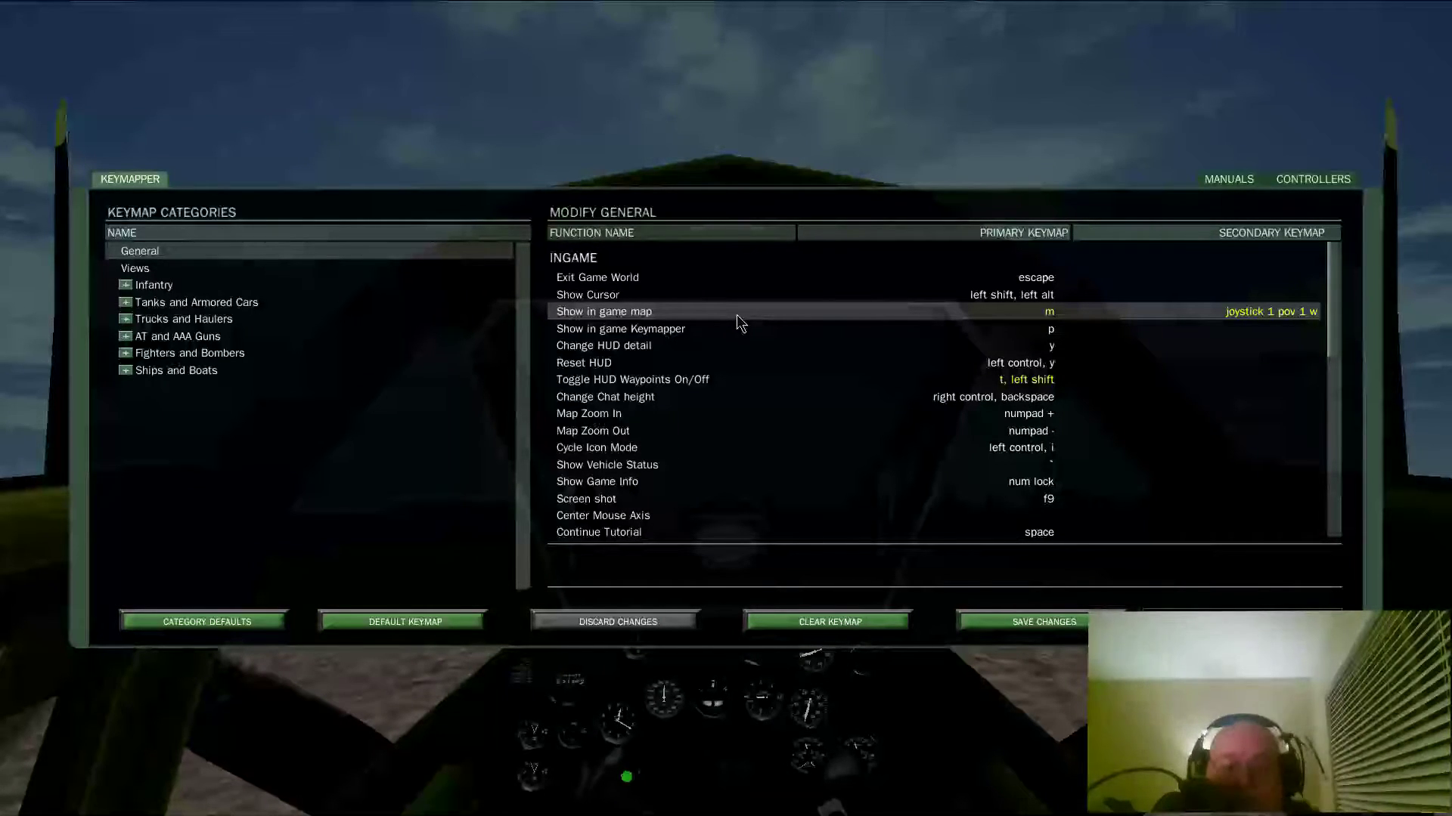
In Views, clear the Track IR bindings on Mouse Look X/Y and Toggle Free Look's joystick binding
left_click(144, 270)
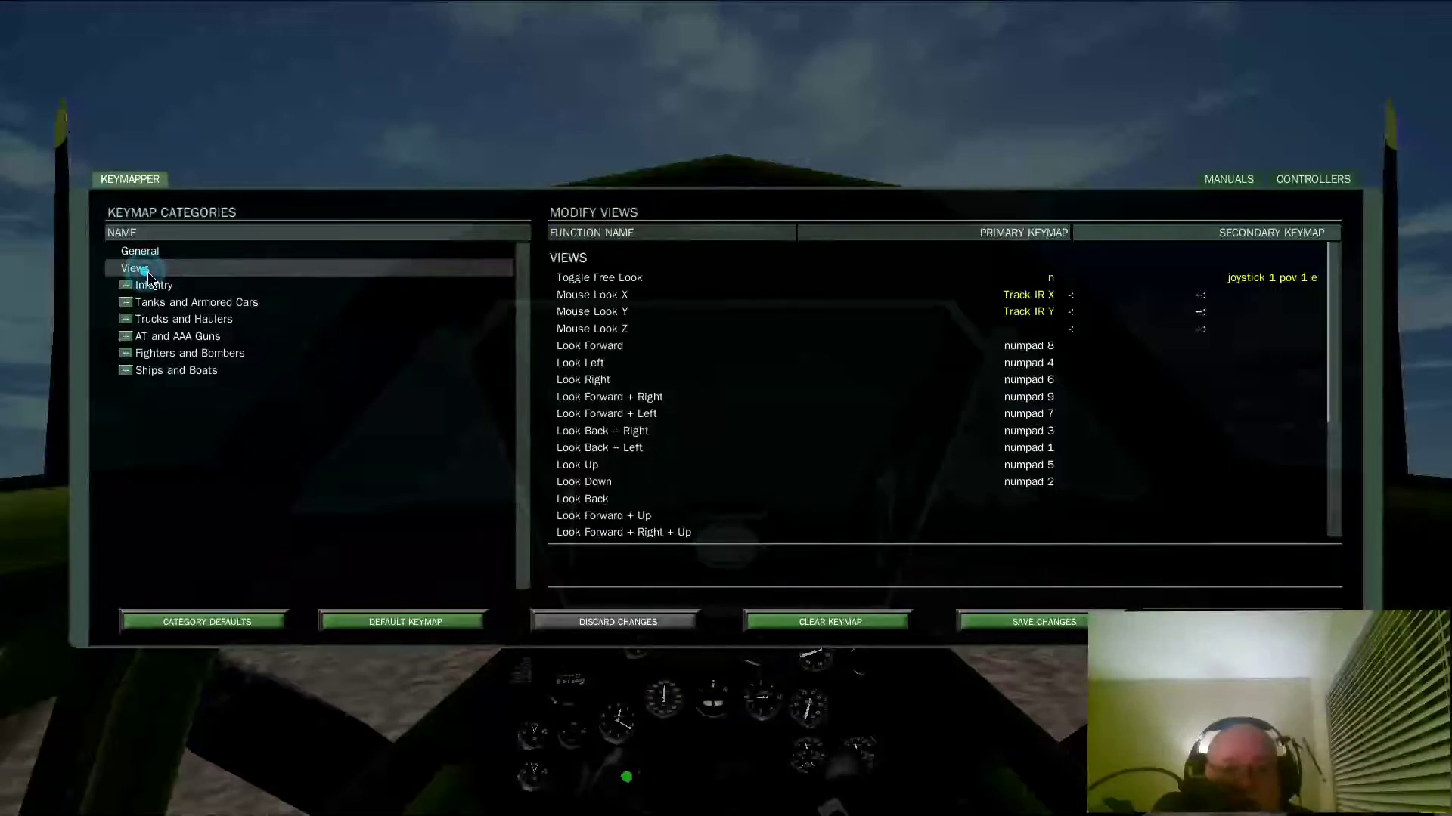
left_click(983, 296)
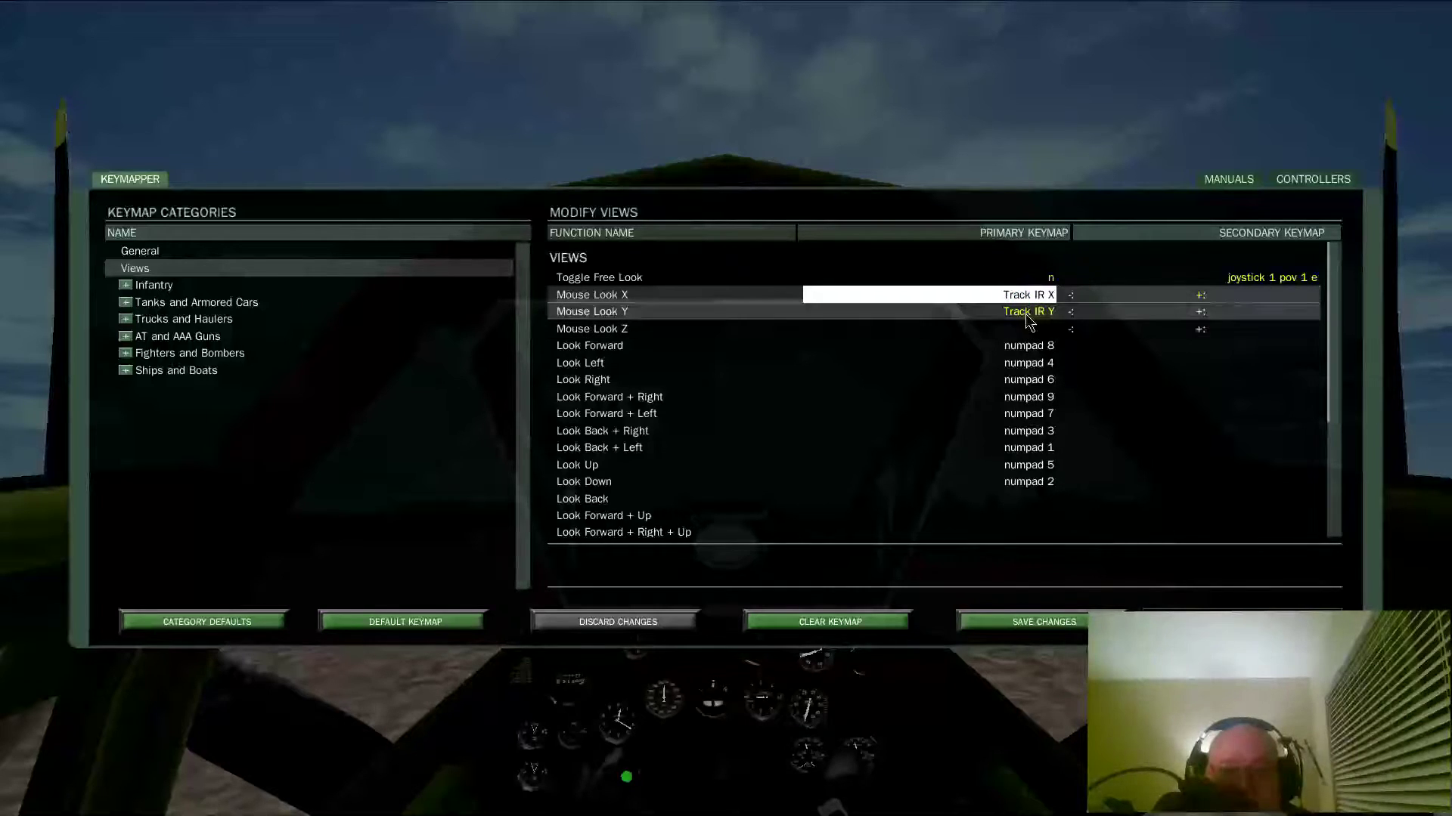
left_click(881, 622)
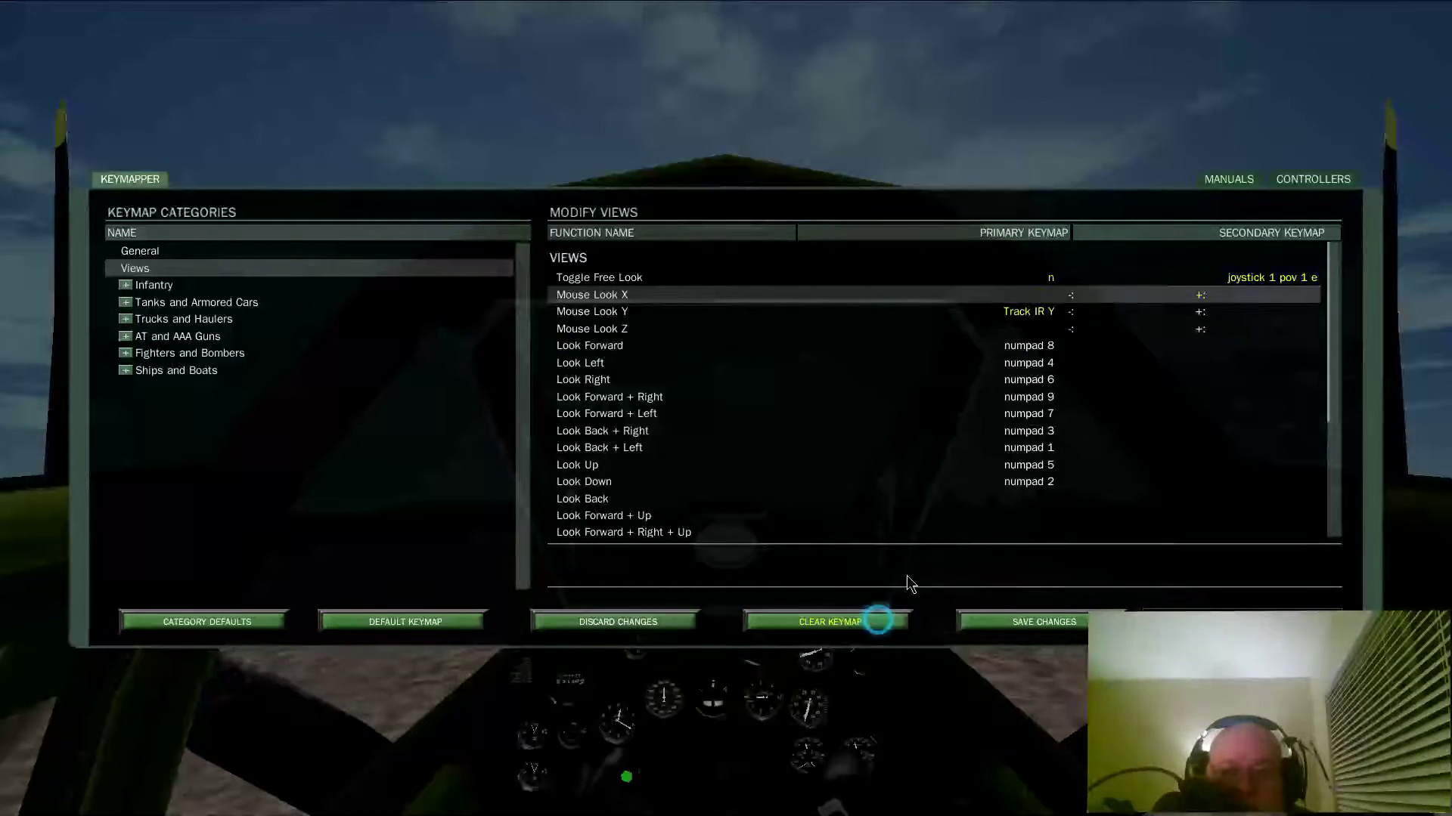
left_click(1041, 313)
left_click(869, 620)
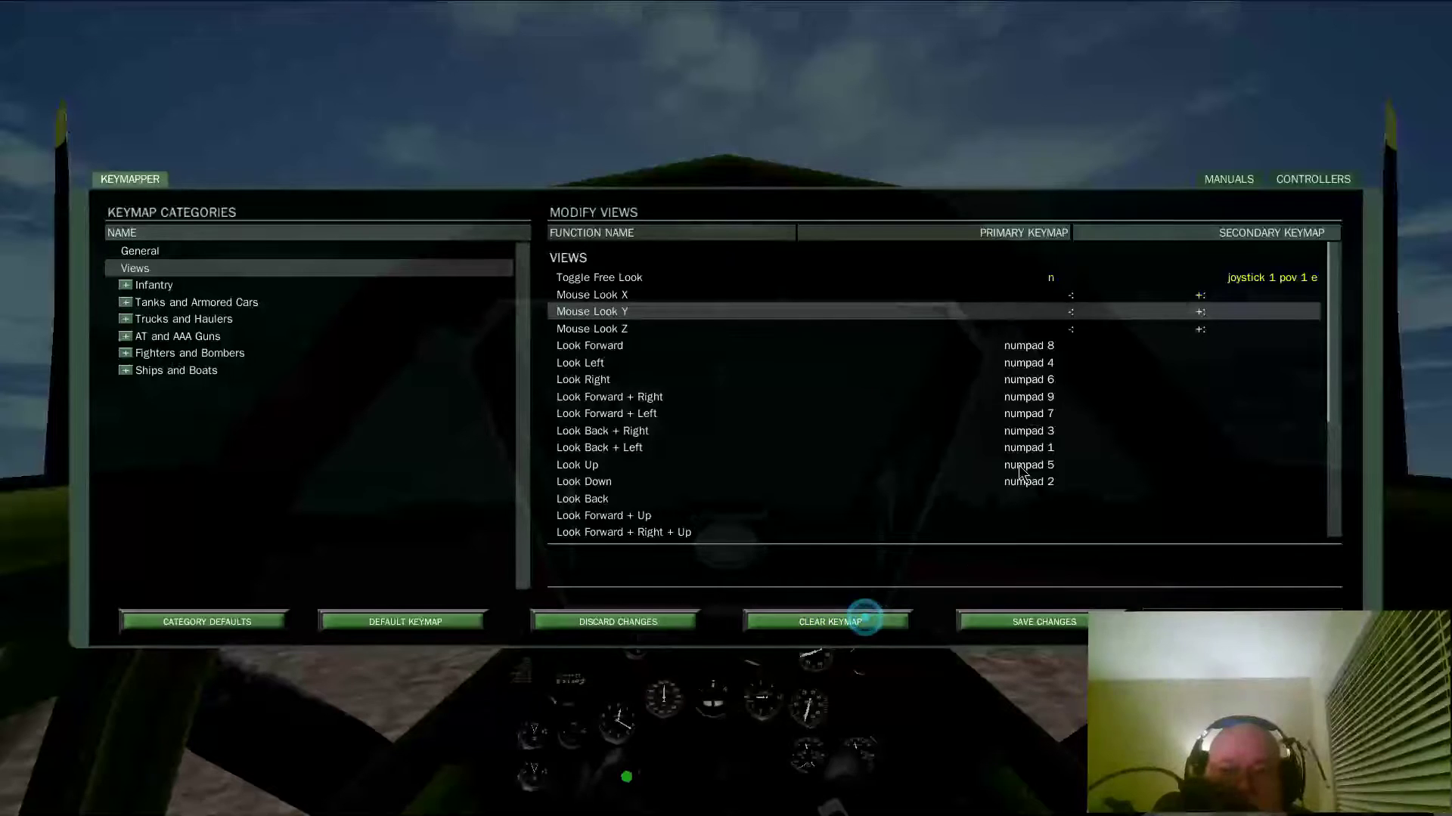
left_click(1247, 277)
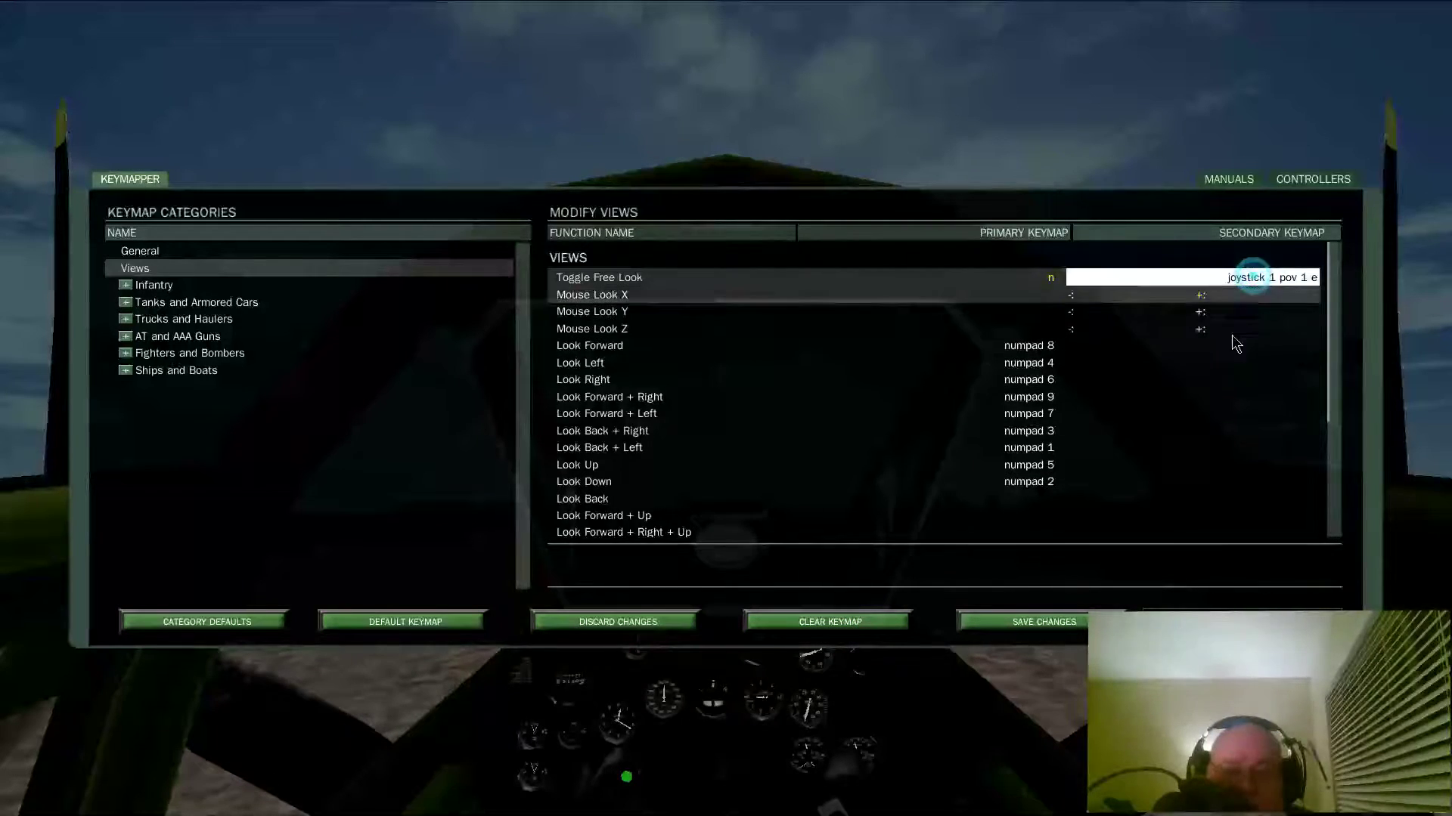
left_click(826, 623)
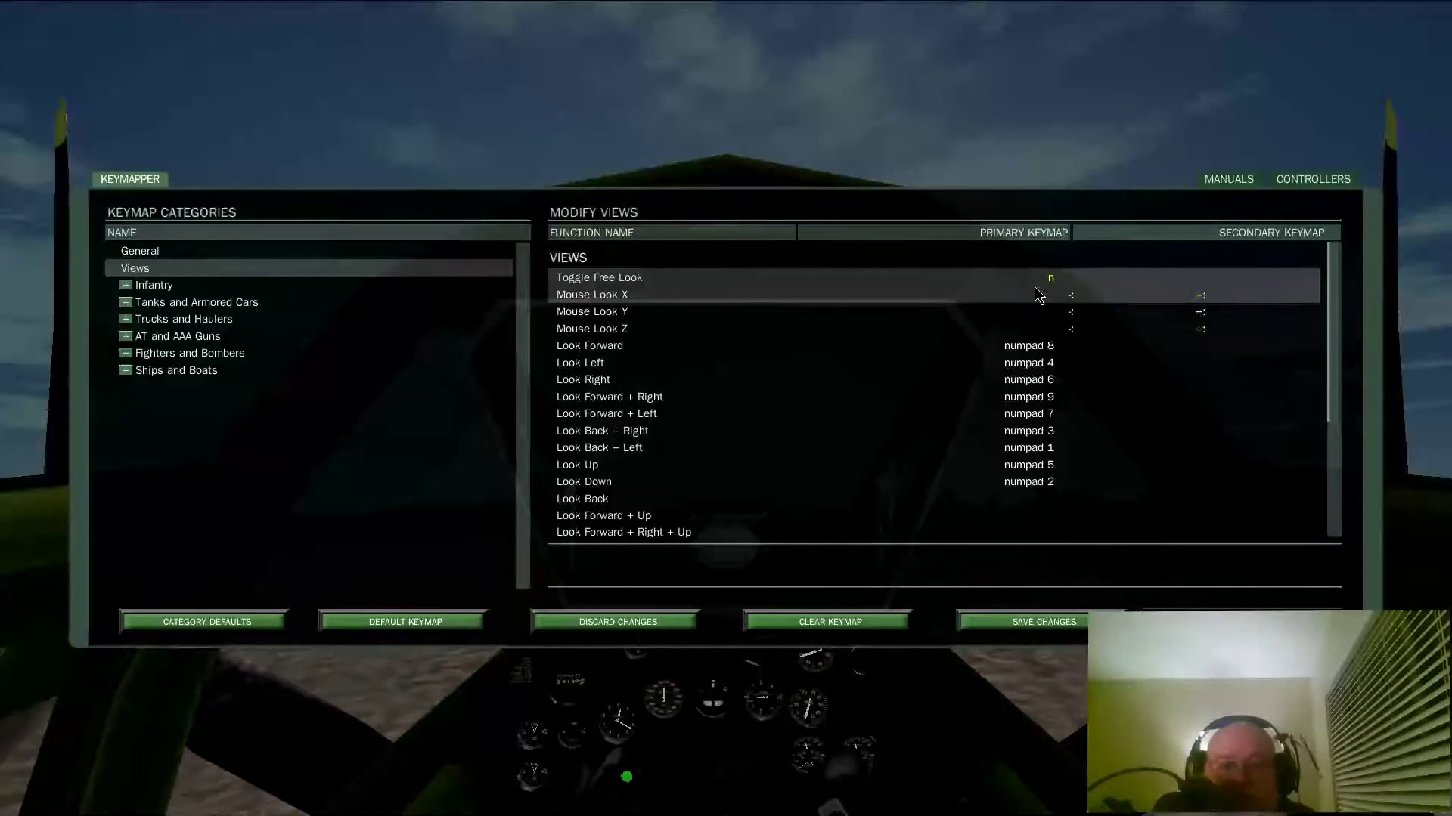
Rebind Mouse Look X and Y to the mouse x and y axes and save
left_click(945, 295)
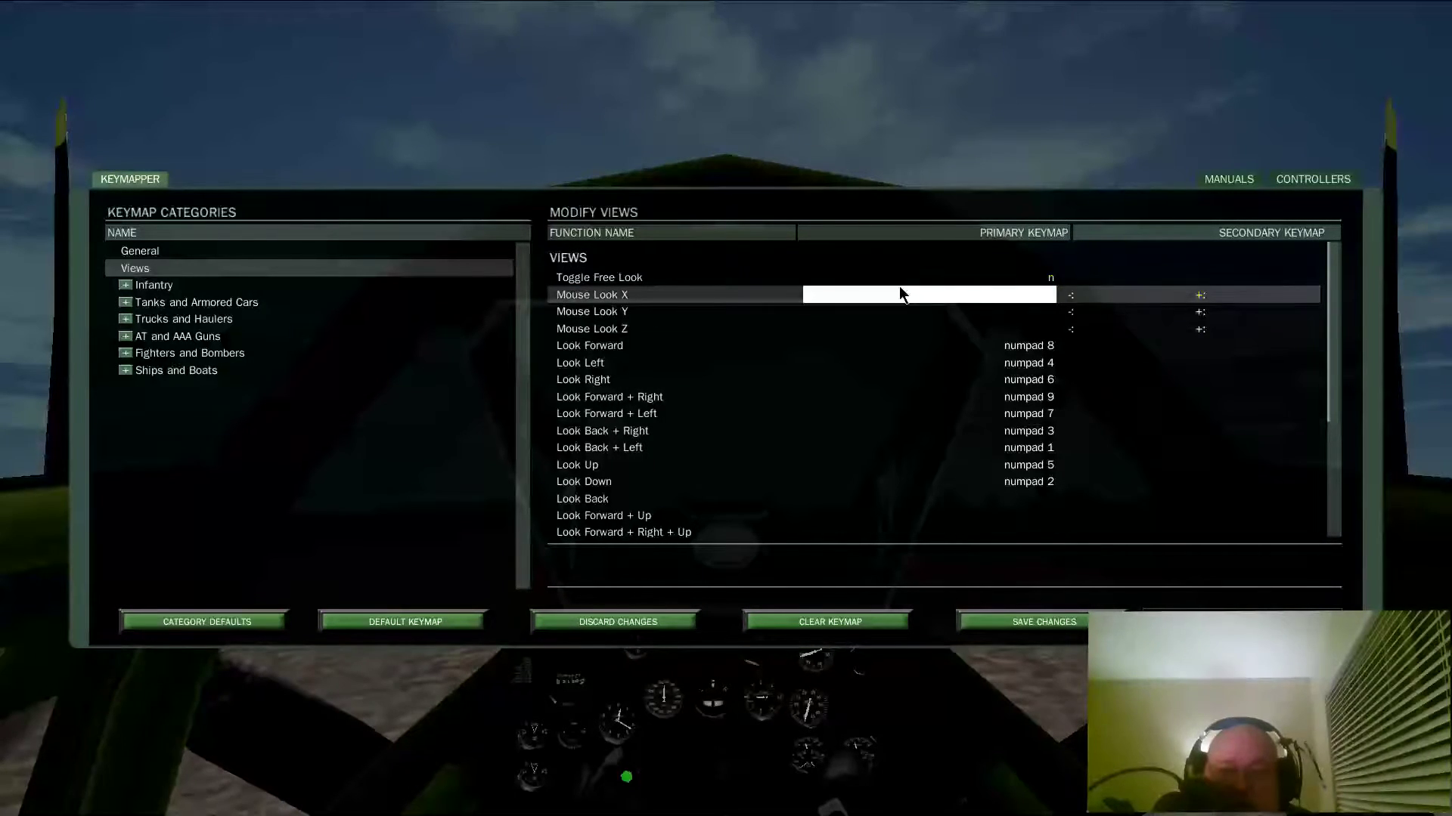
left_click(963, 293)
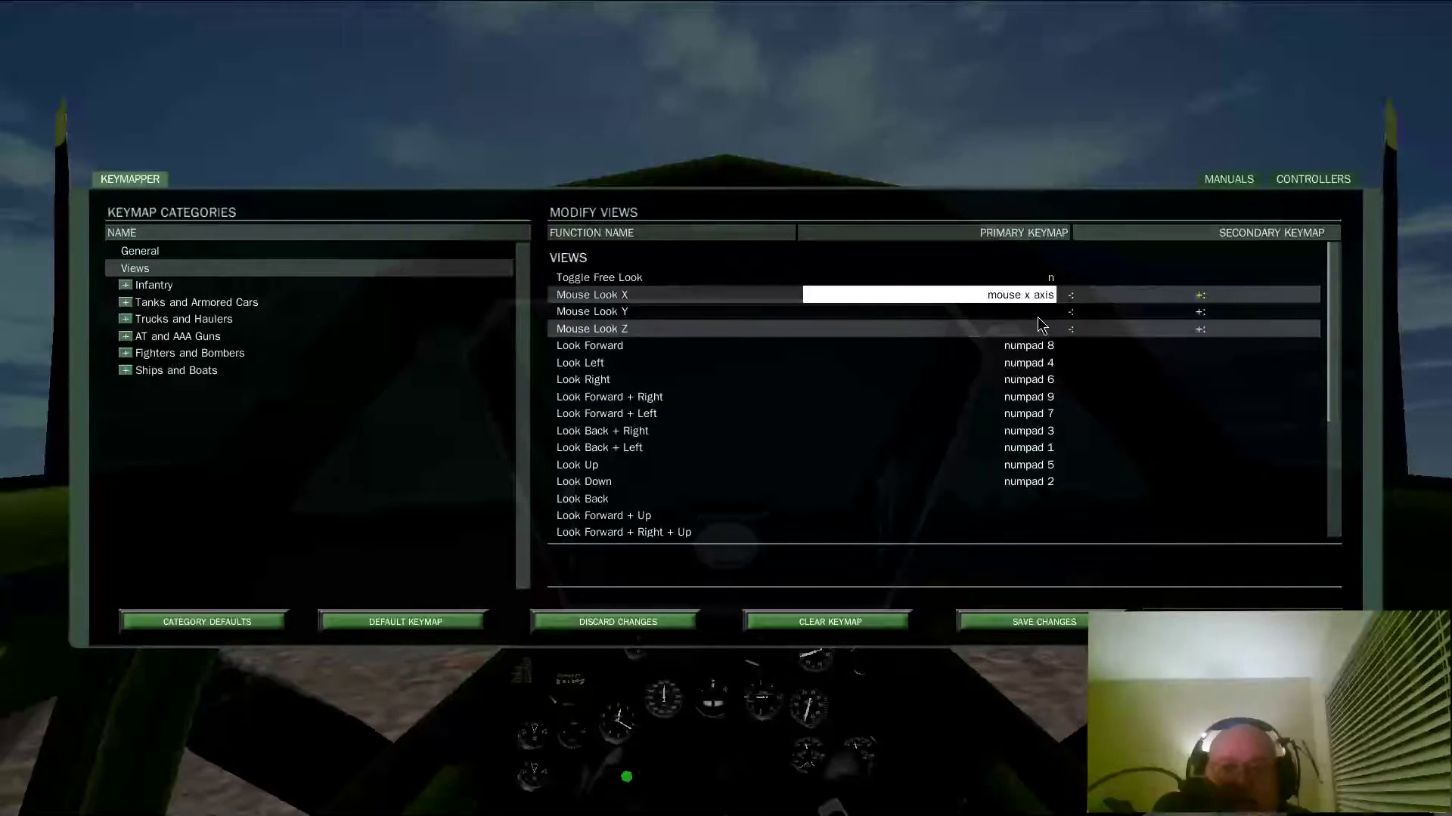
left_click(1034, 310)
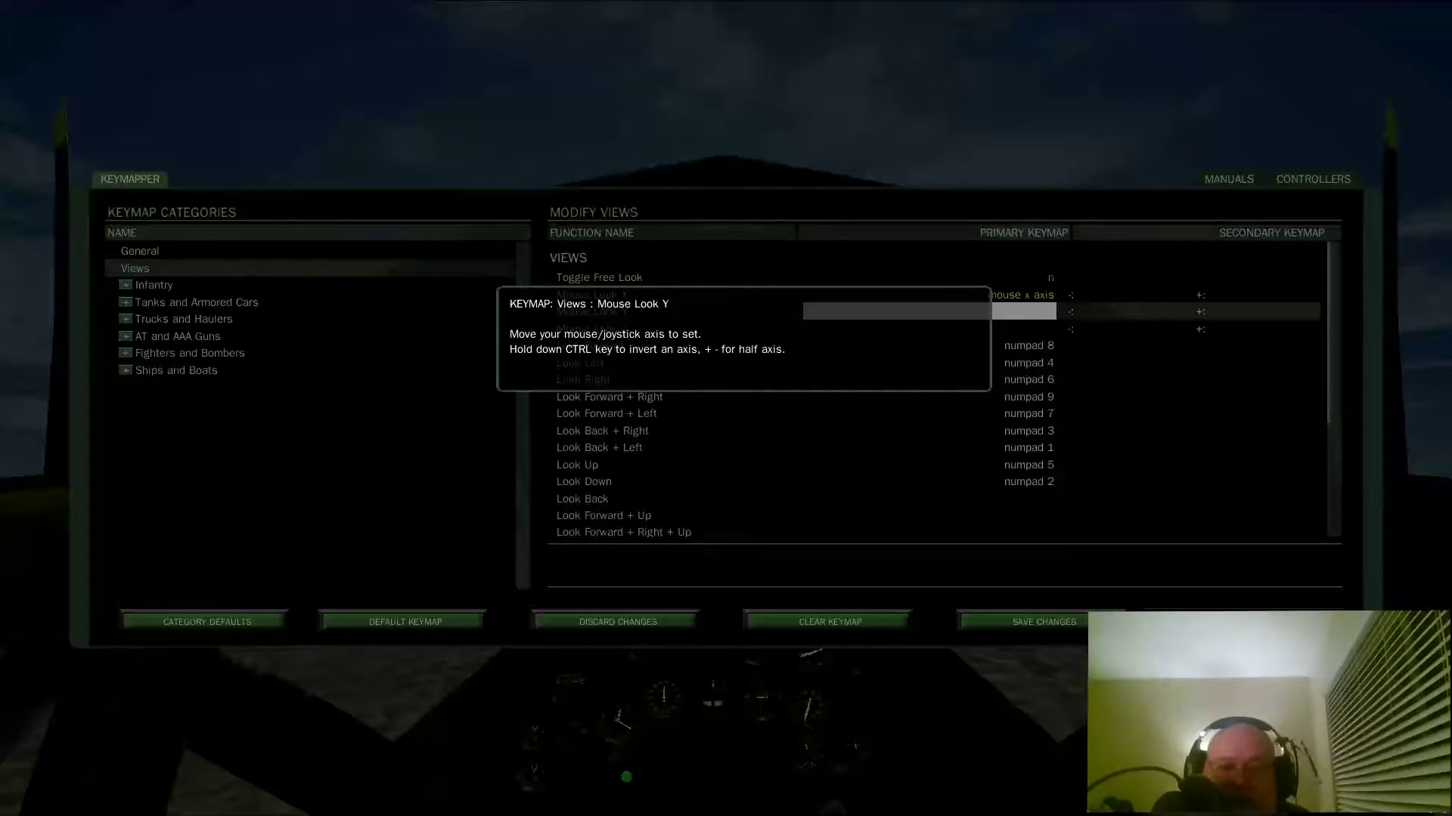
mouse_move(1150, 593)
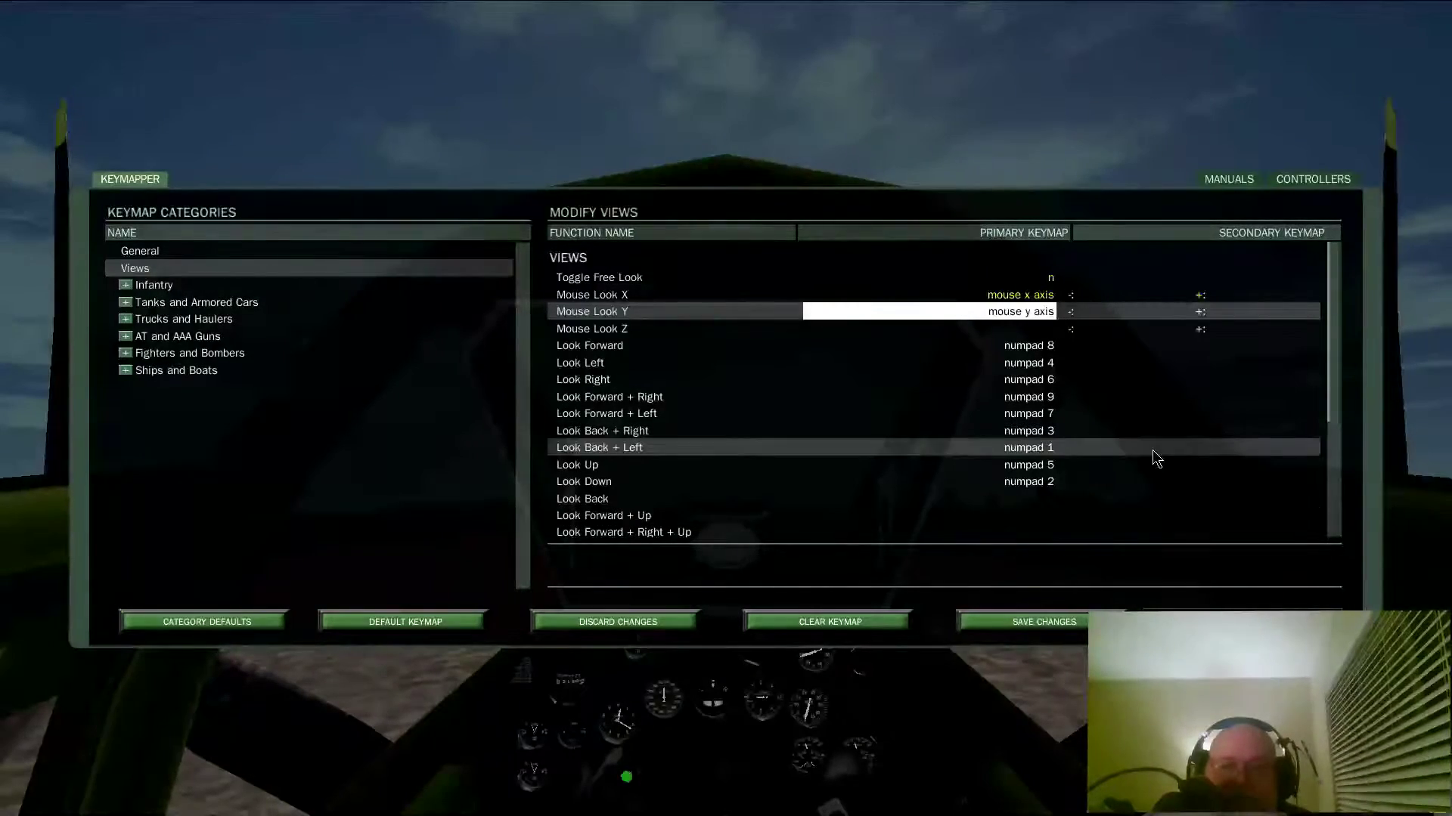
left_click(1010, 629)
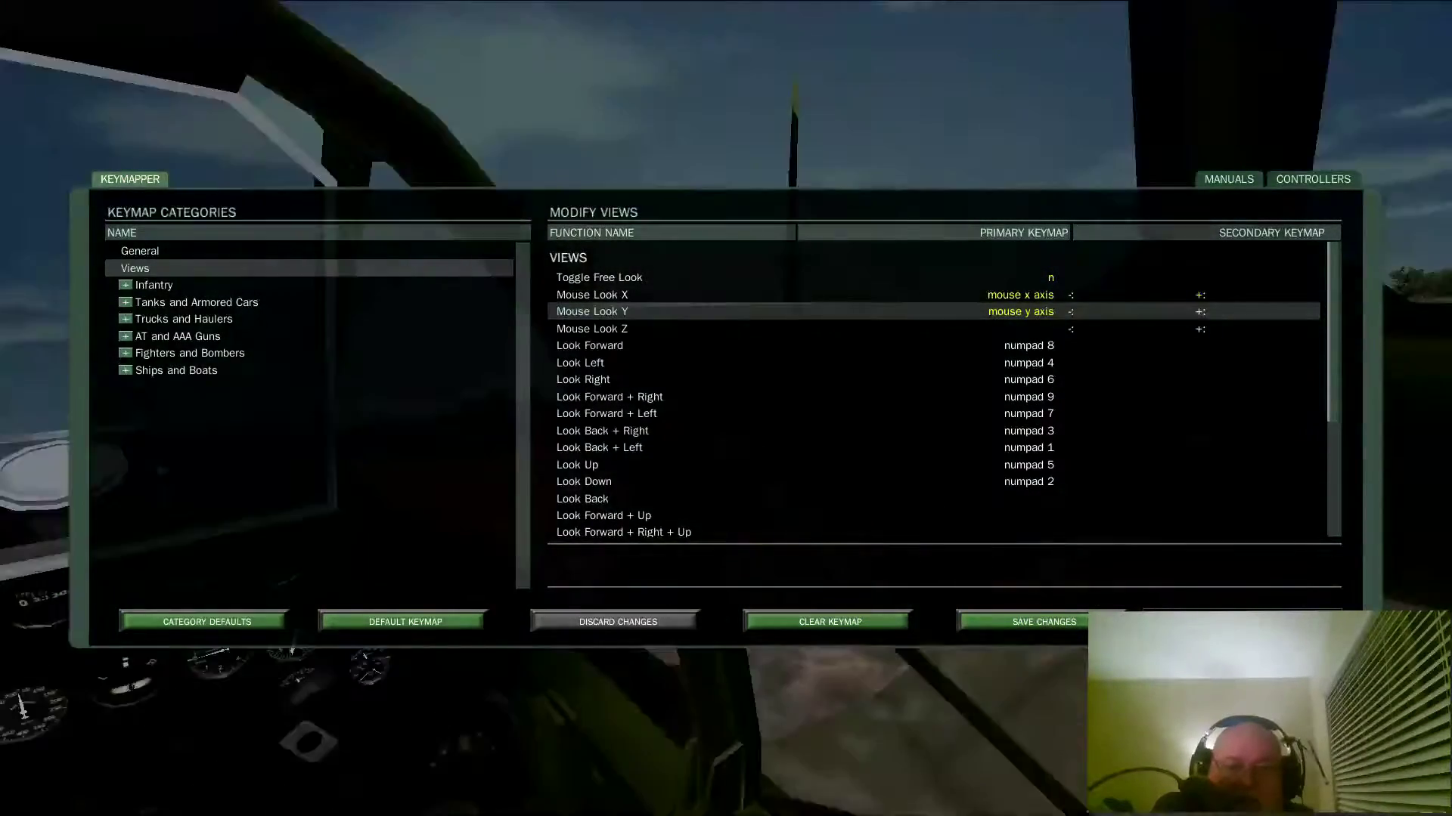
Close the keymapper with Escape to return to the P-38F cockpit
key("Escape")
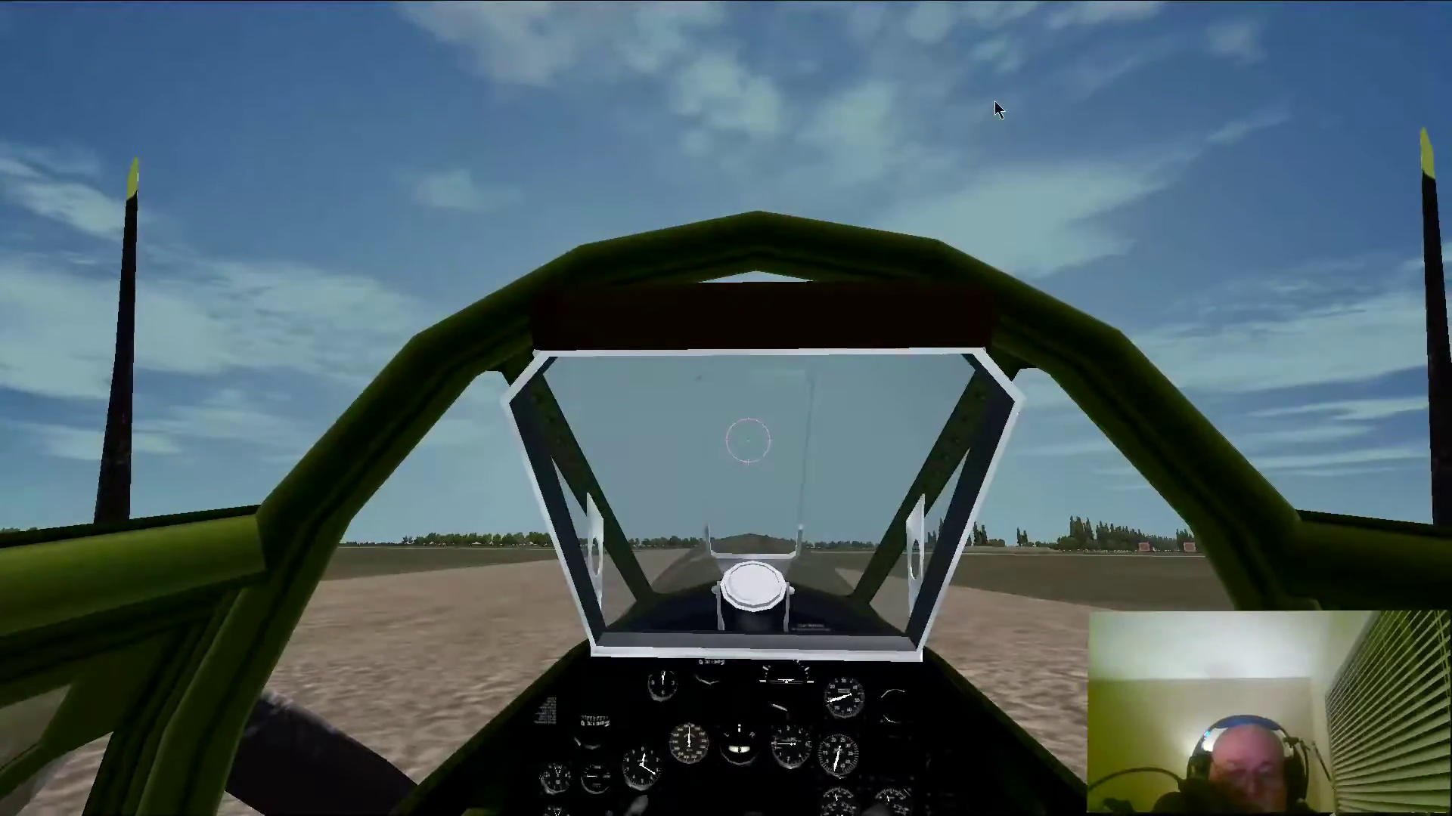
Bind Mouse Look X/Y to Track IR X/Y and Toggle Free Look secondary to joystick 1 pov 1 e, then save
key("ctrl+k")
double_click(1028, 295)
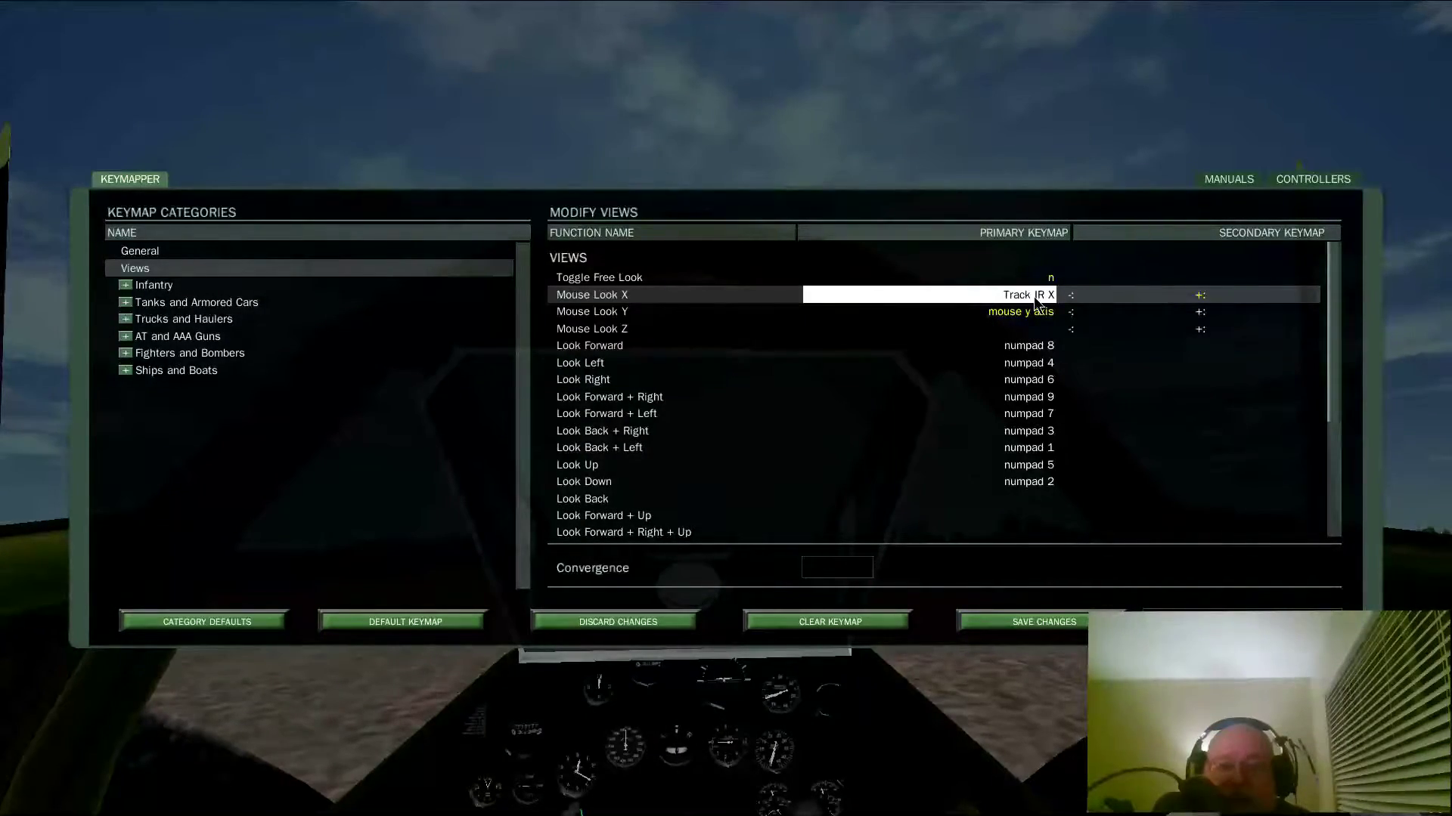
double_click(1041, 311)
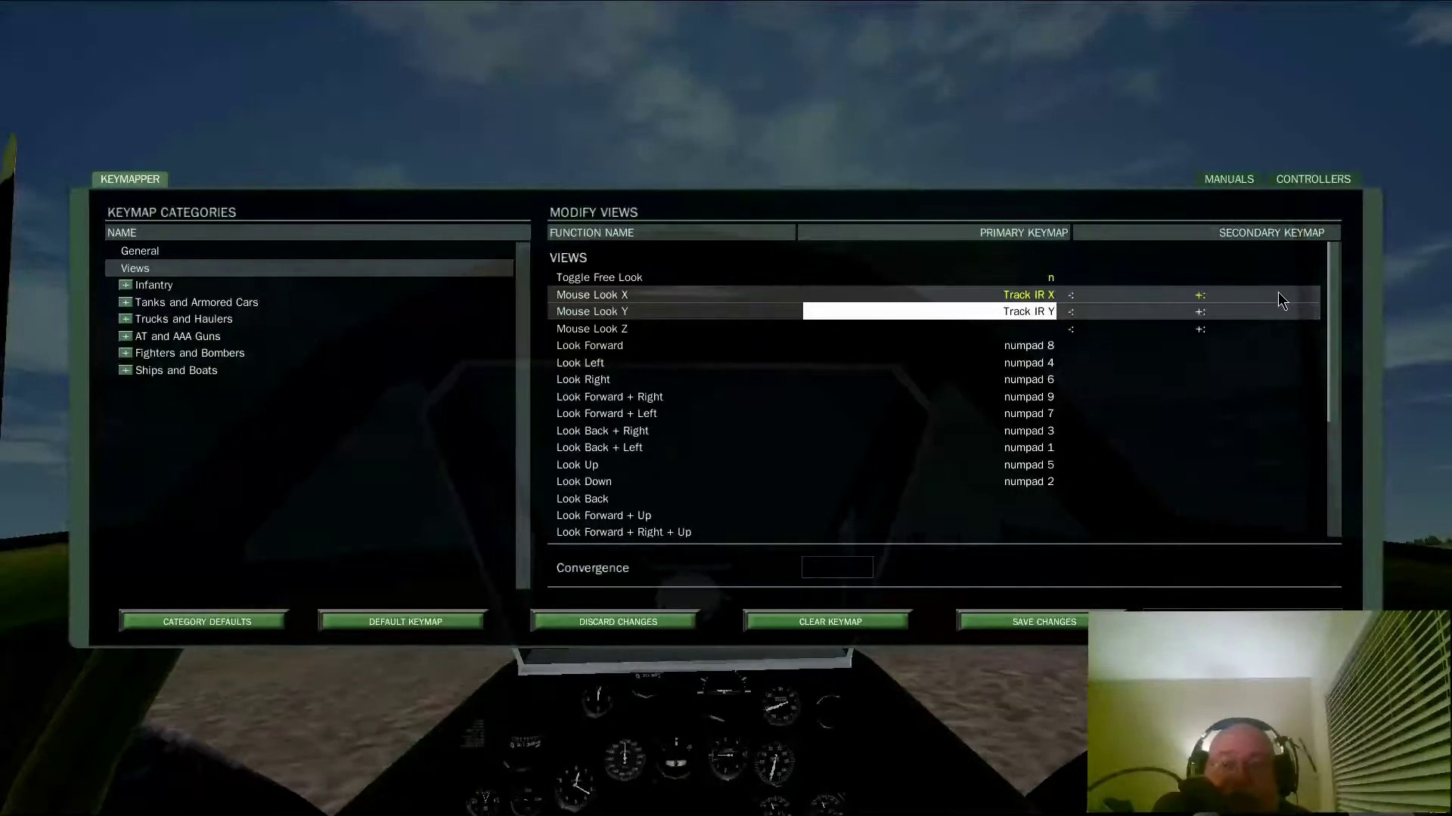
left_click(1281, 281)
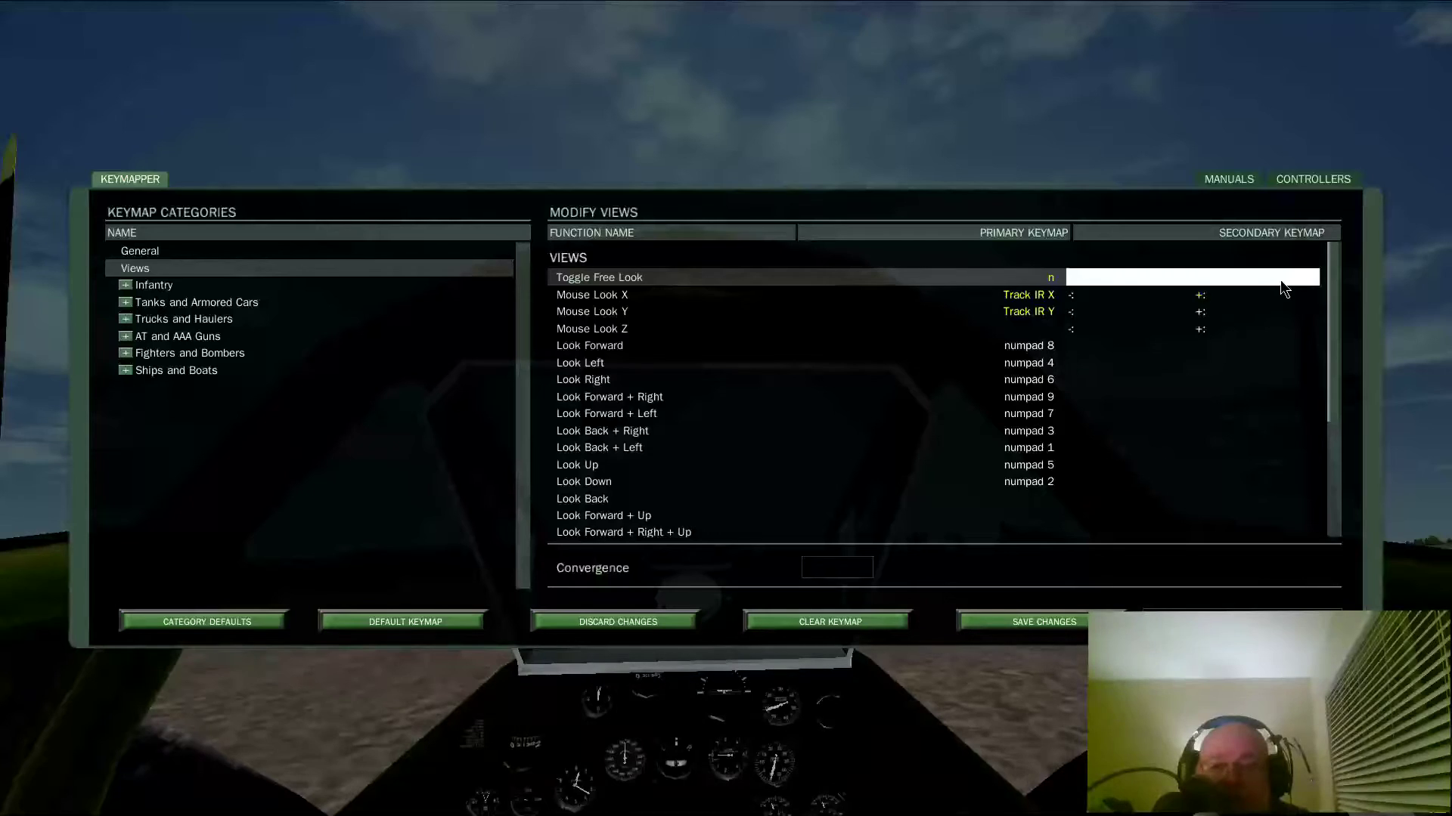
double_click(1283, 280)
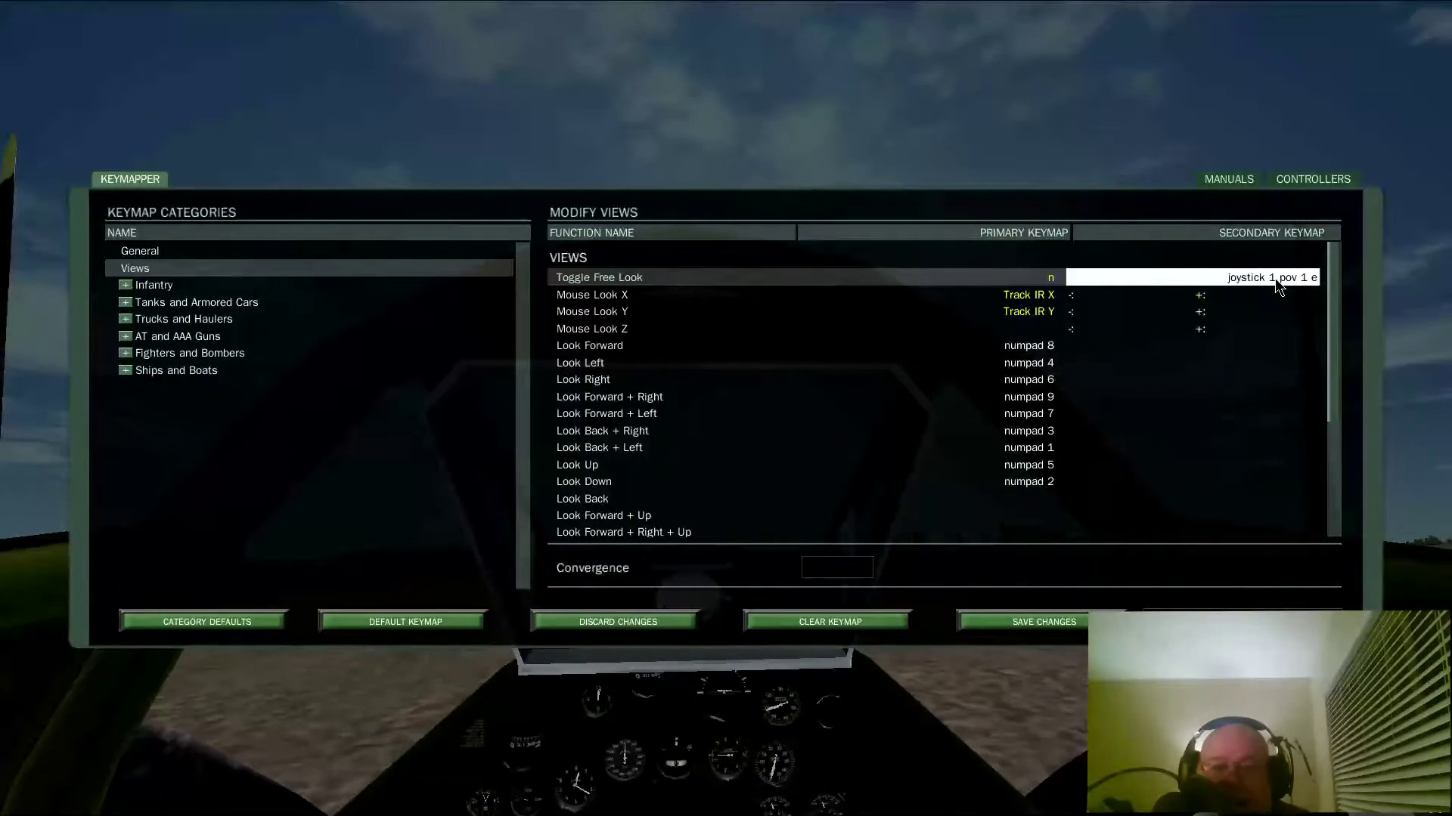
left_click(1048, 620)
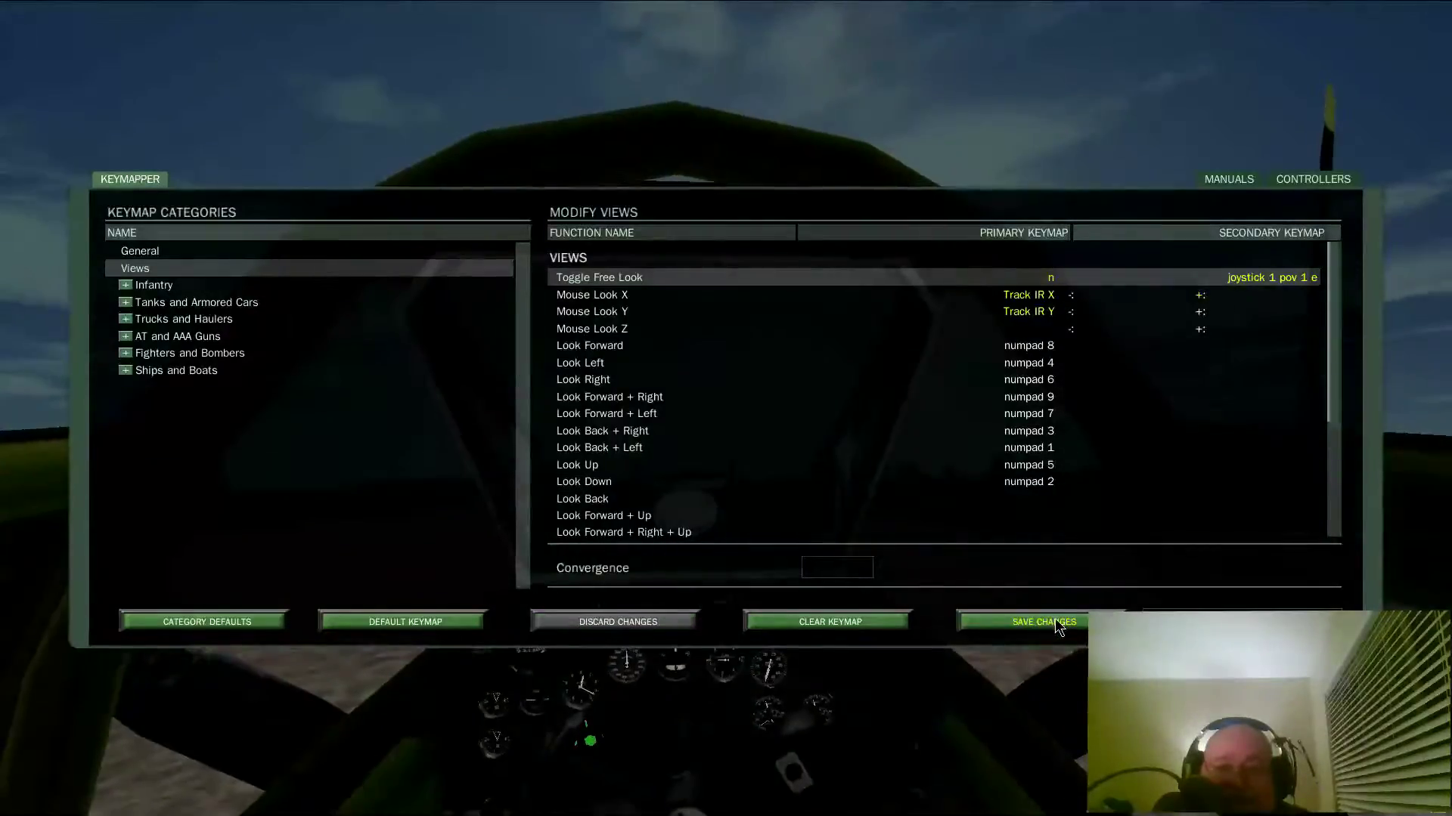
key("Escape")
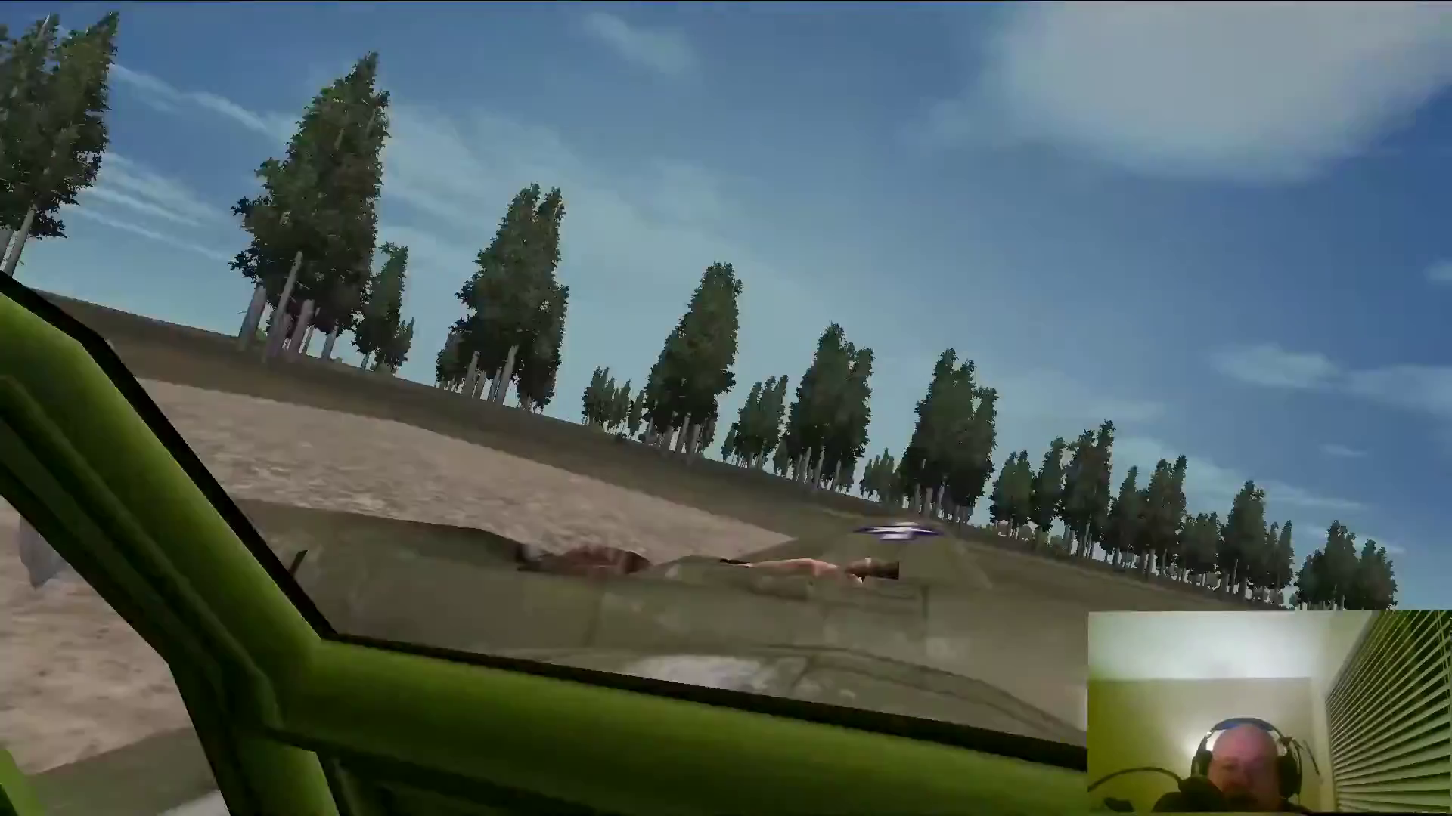
key("Escape")
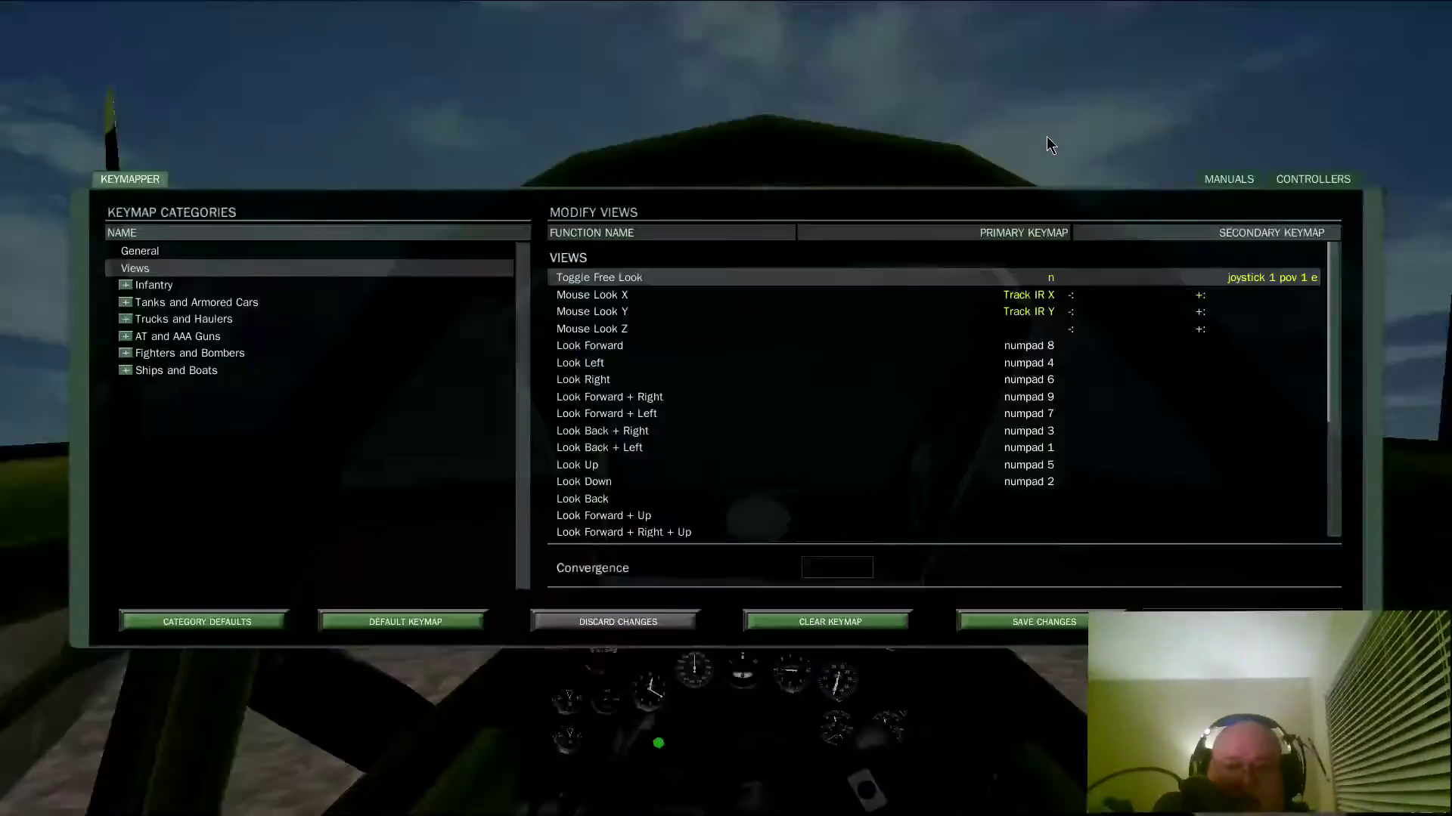